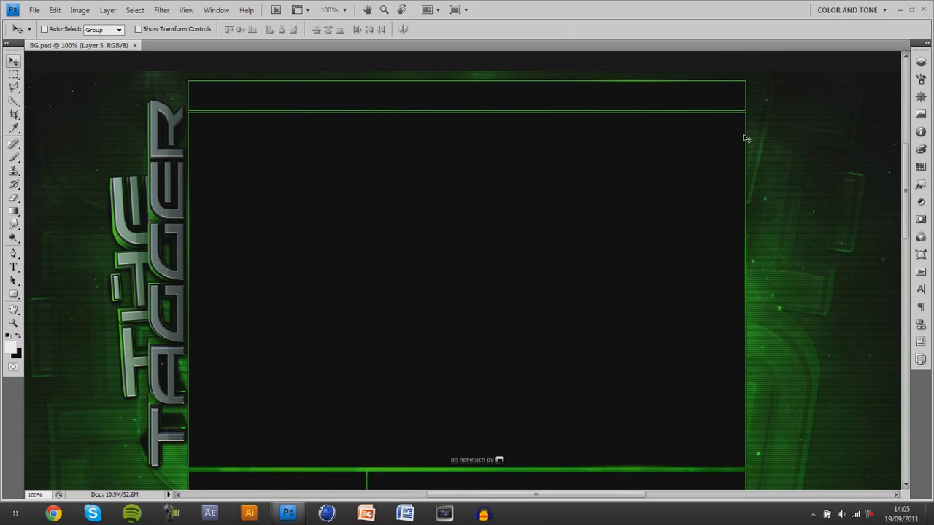
Open the Member PSD template from the YouTube Templates folder inside the Documents graphics folders.
{"action": "mouse_move", "coordinate": [905, 167]}
{"action": "left_mouse_down"}
{"action": "mouse_move", "coordinate": [909, 302]}
{"action": "mouse_move", "coordinate": [891, 188]}
{"action": "mouse_move", "coordinate": [905, 191]}
{"action": "mouse_move", "coordinate": [902, 170]}
{"action": "left_mouse_up"}
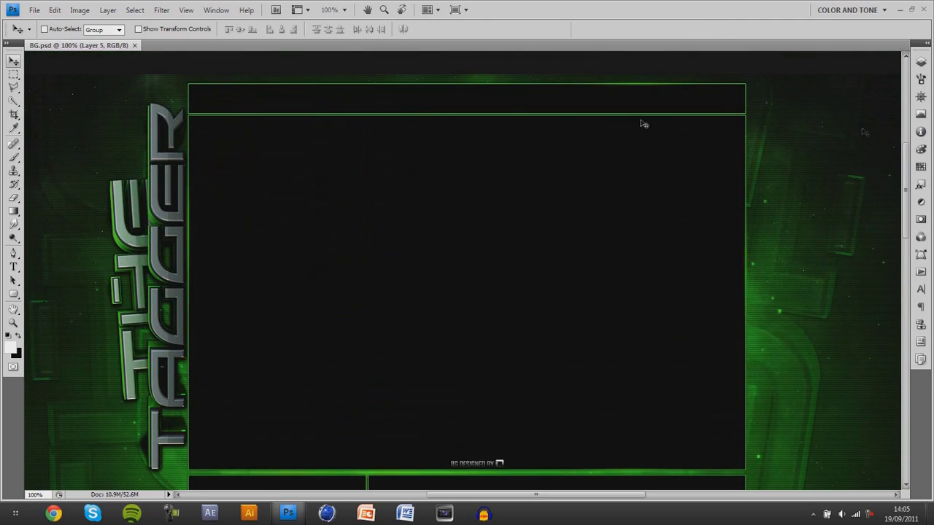
{"action": "key", "text": "ctrl+o"}
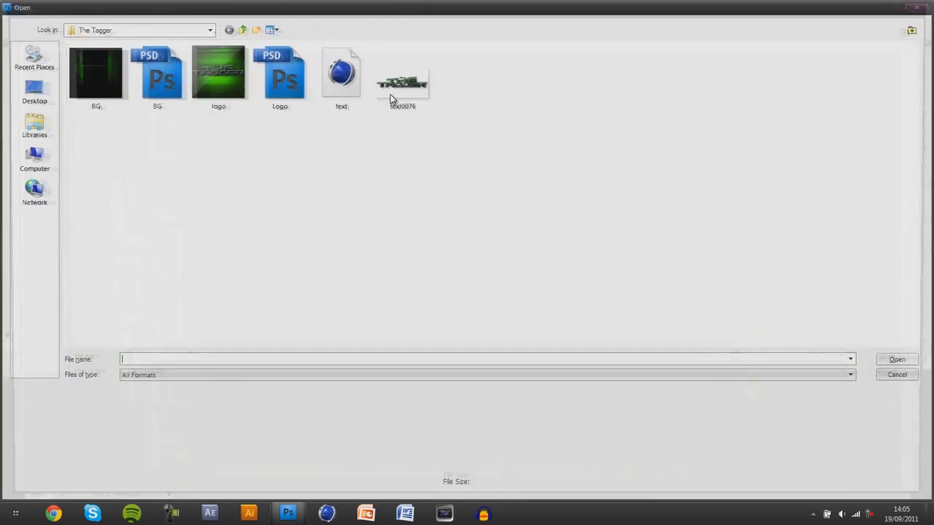
{"action": "left_click", "coordinate": [36, 125]}
{"action": "double_click", "coordinate": [109, 60]}
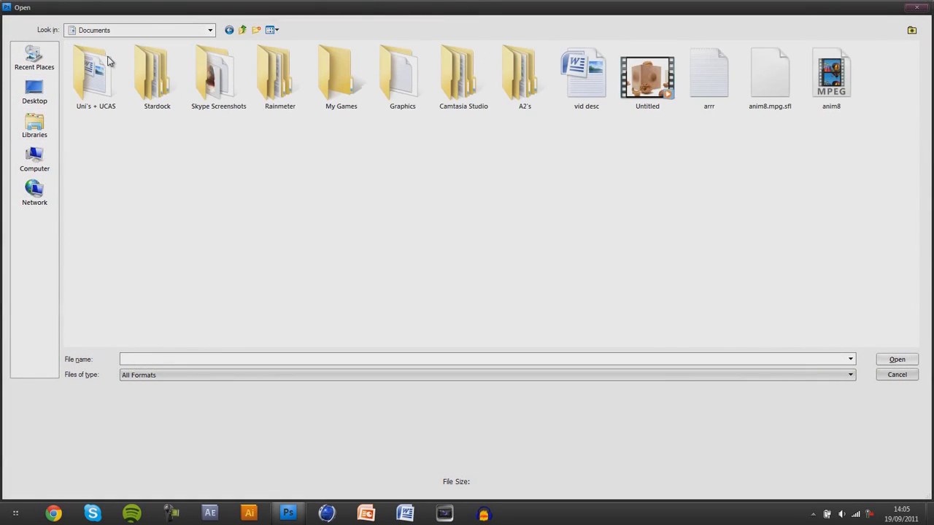
{"action": "key", "text": "g"}
{"action": "key", "text": "Return"}
{"action": "key", "text": "y"}
{"action": "double_click", "coordinate": [108, 61]}
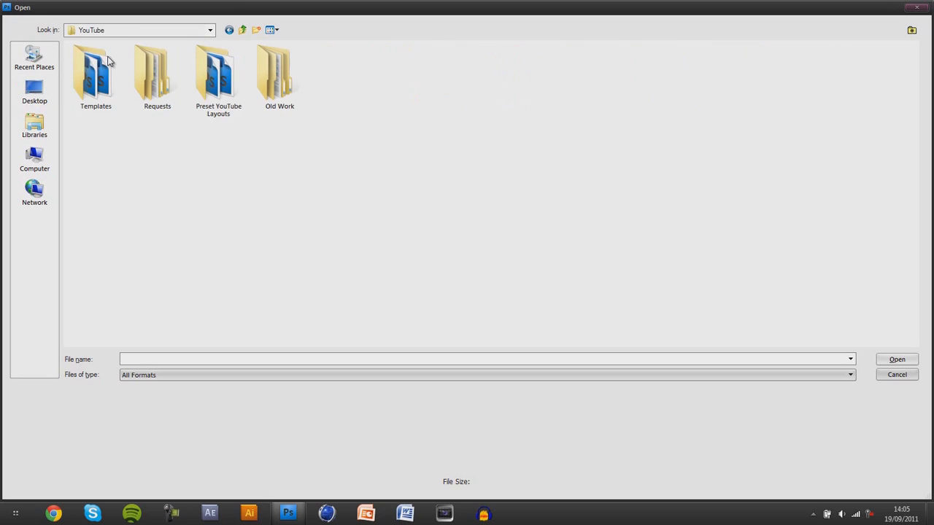
{"action": "double_click", "coordinate": [93, 92]}
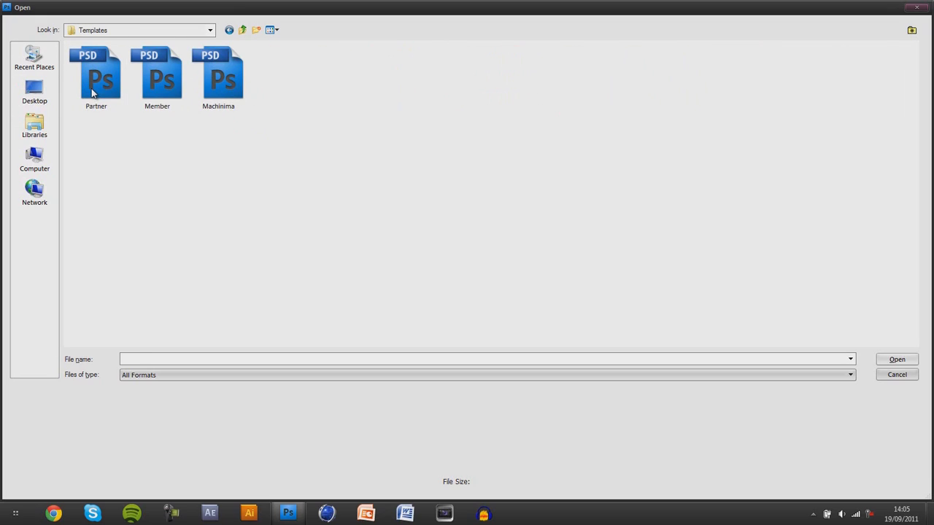
{"action": "key", "text": "m"}
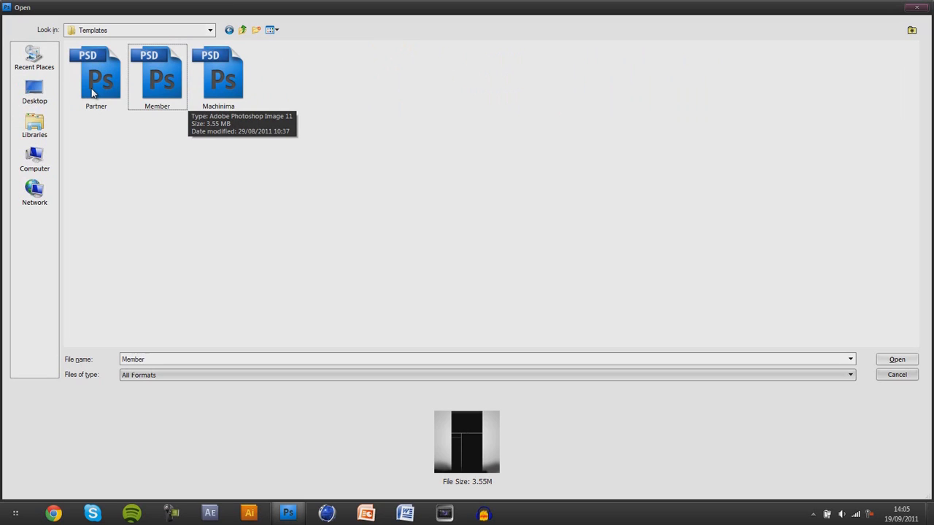
{"action": "key", "text": "Return"}
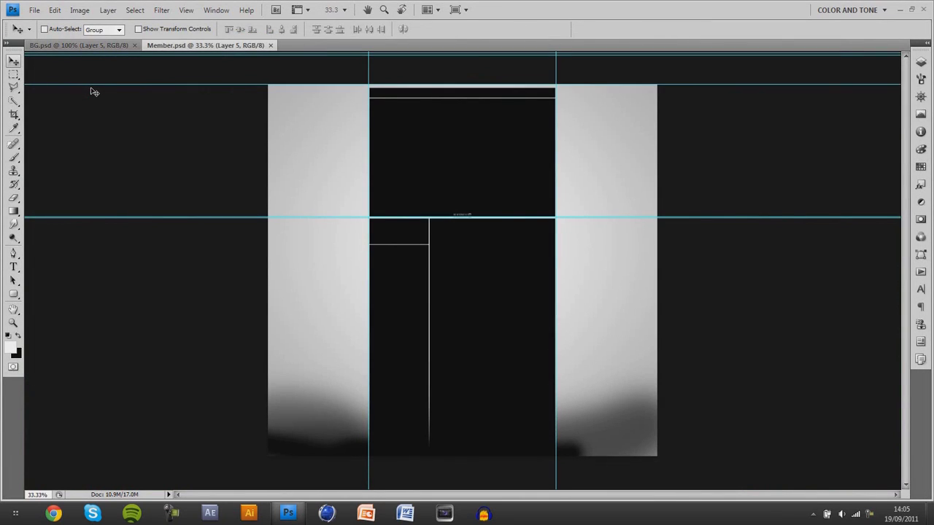
Convert the locked Background into a regular layer and hide the Optional Fade layer.
{"action": "key", "text": "ctrl+plus"}
{"action": "key", "text": "ctrl+plus"}
{"action": "key", "text": "ctrl+plus"}
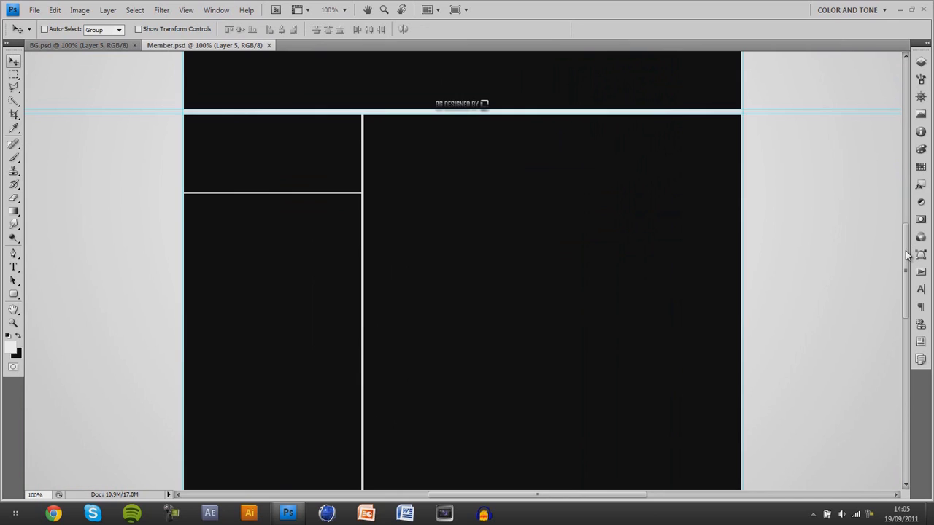
{"action": "left_click_drag", "start_coordinate": [908, 256], "coordinate": [905, 172]}
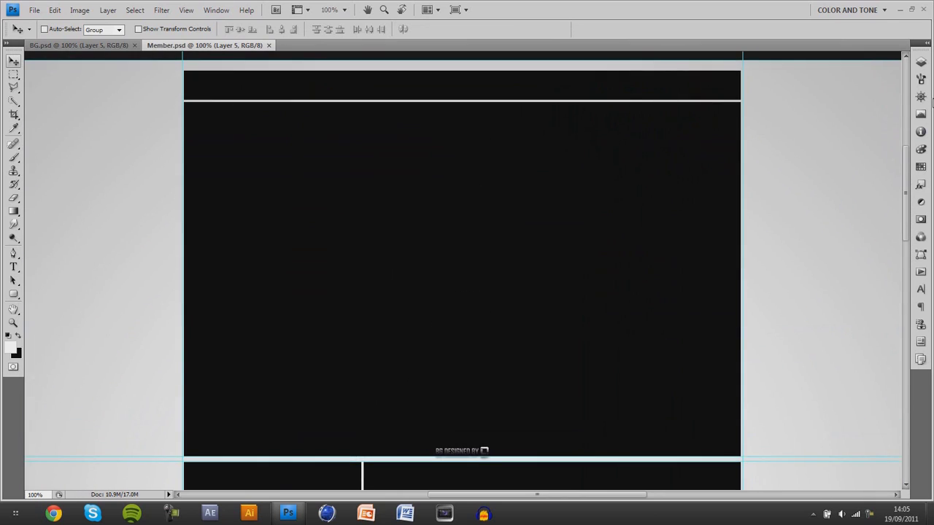
{"action": "left_click", "coordinate": [921, 62]}
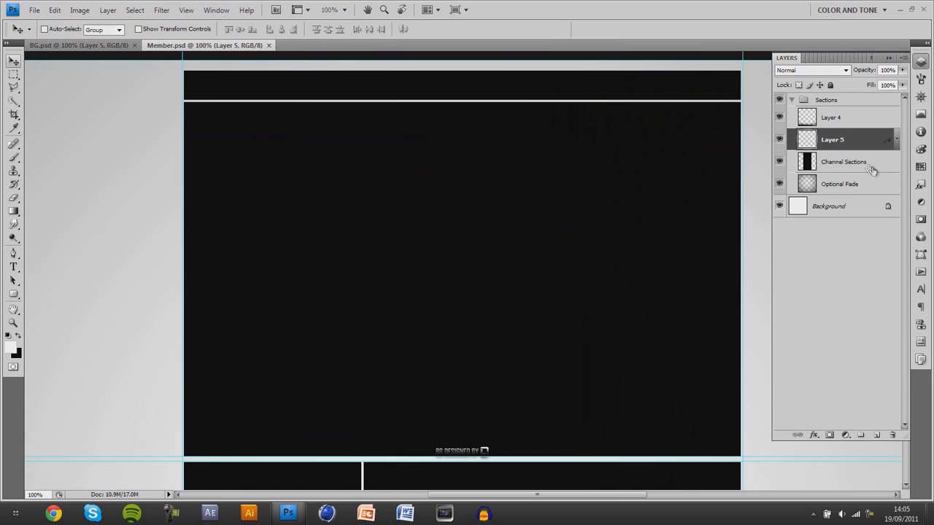
{"action": "double_click", "coordinate": [869, 213]}
{"action": "key", "text": "Return"}
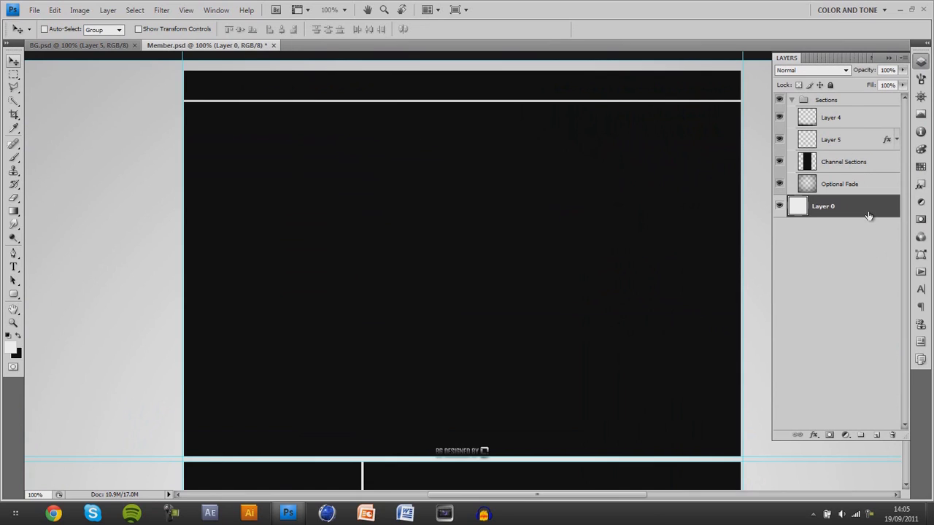
{"action": "left_click", "coordinate": [779, 184]}
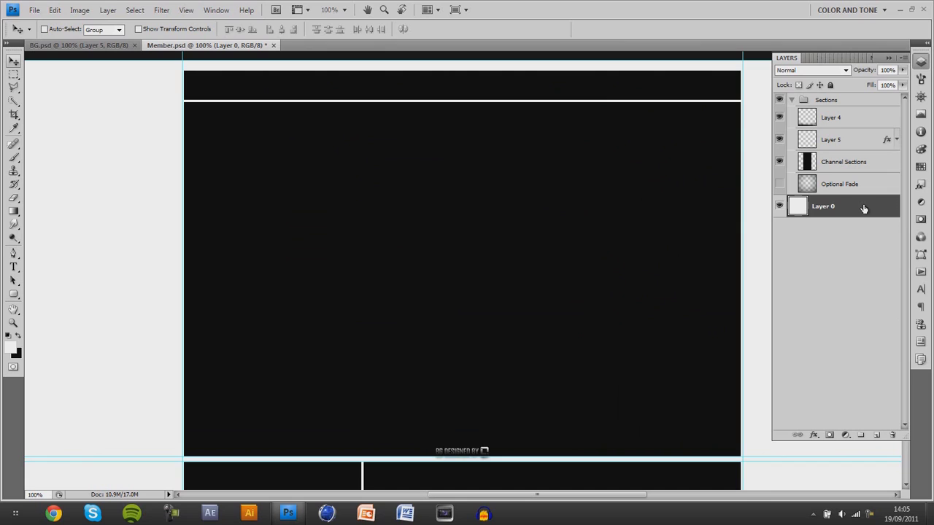
Apply a Color Overlay of 020202 to the bottom background layer.
{"action": "double_click", "coordinate": [862, 209]}
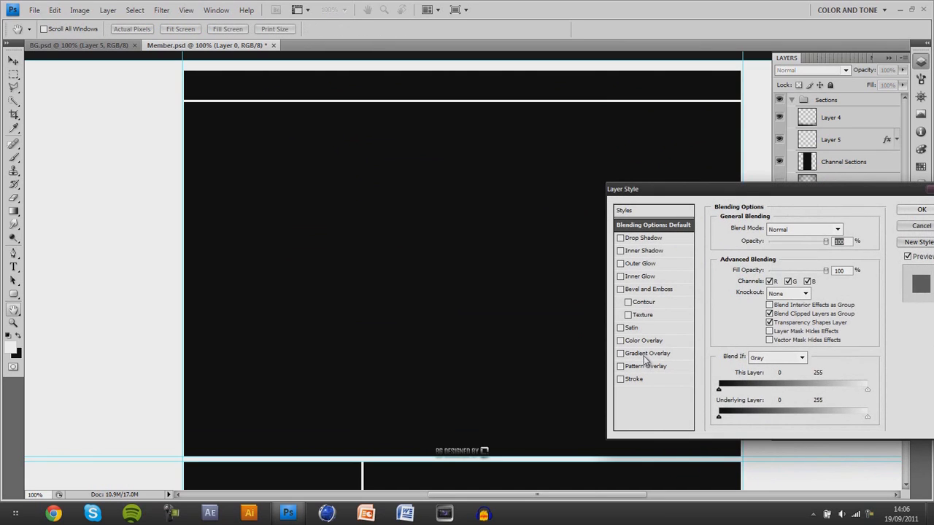
{"action": "left_click", "coordinate": [640, 348]}
{"action": "left_click", "coordinate": [826, 229]}
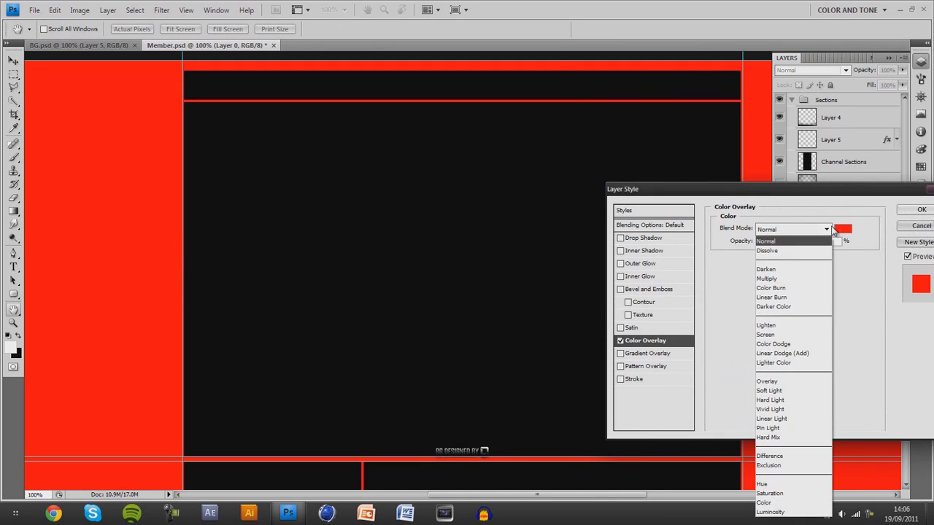
{"action": "left_click", "coordinate": [843, 231]}
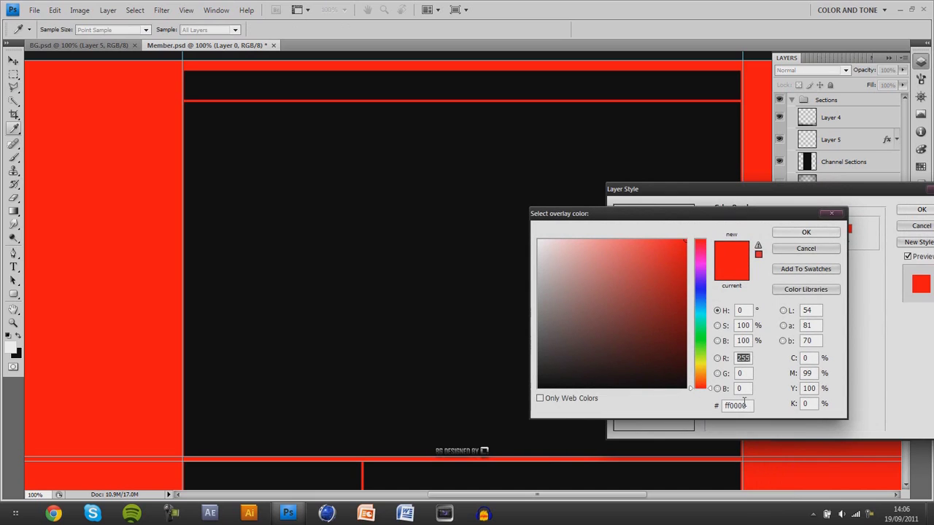
{"action": "left_click", "coordinate": [743, 403]}
{"action": "type", "text": "020202"}
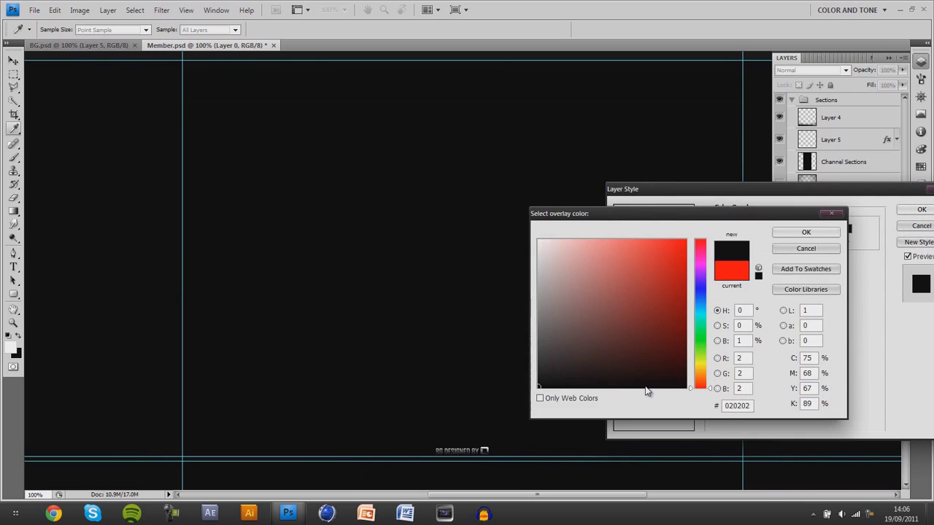
{"action": "key", "text": "Return"}
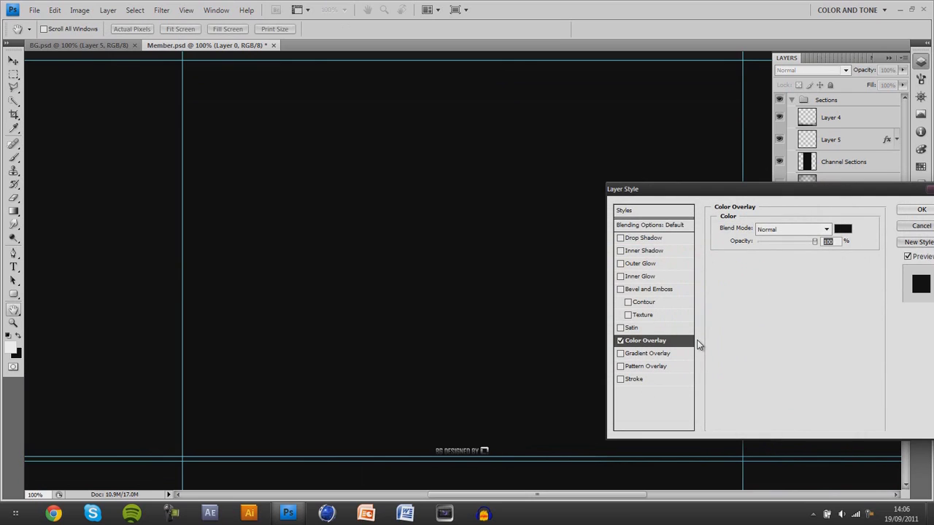
{"action": "key", "text": "Return"}
Give the Channel Sections layer a Color Overlay in the near-black colour sampled from the canvas background.
{"action": "left_click", "coordinate": [885, 175]}
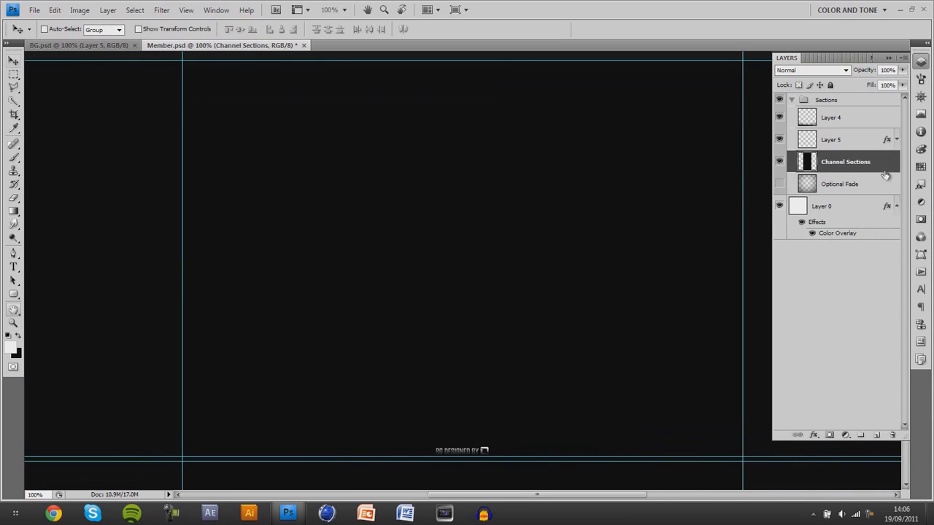
{"action": "double_click", "coordinate": [884, 175]}
{"action": "left_click", "coordinate": [652, 341]}
{"action": "left_click", "coordinate": [845, 231]}
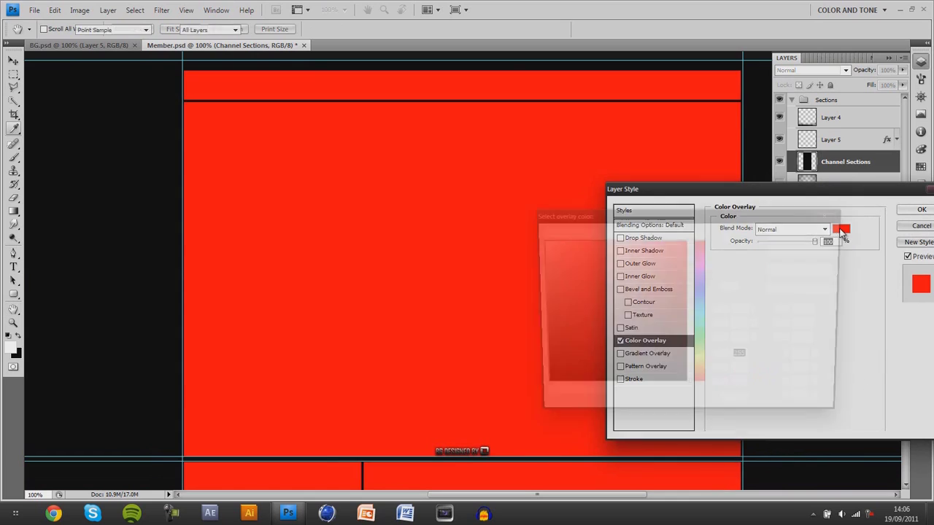
{"action": "left_click", "coordinate": [113, 292]}
{"action": "key", "text": "Return"}
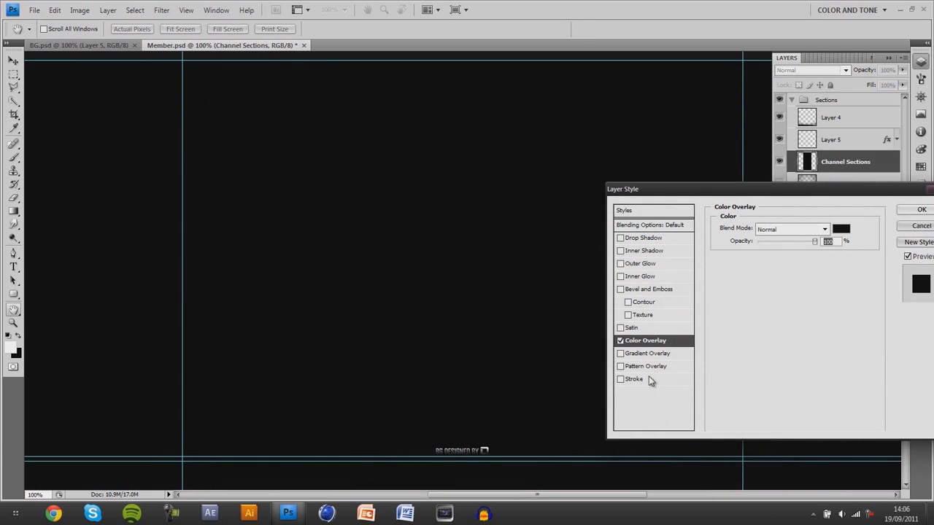
Add a 1 px outside Stroke in white (ffffff) with Overlay blend mode to the Channel Sections layer.
{"action": "left_click", "coordinate": [648, 379]}
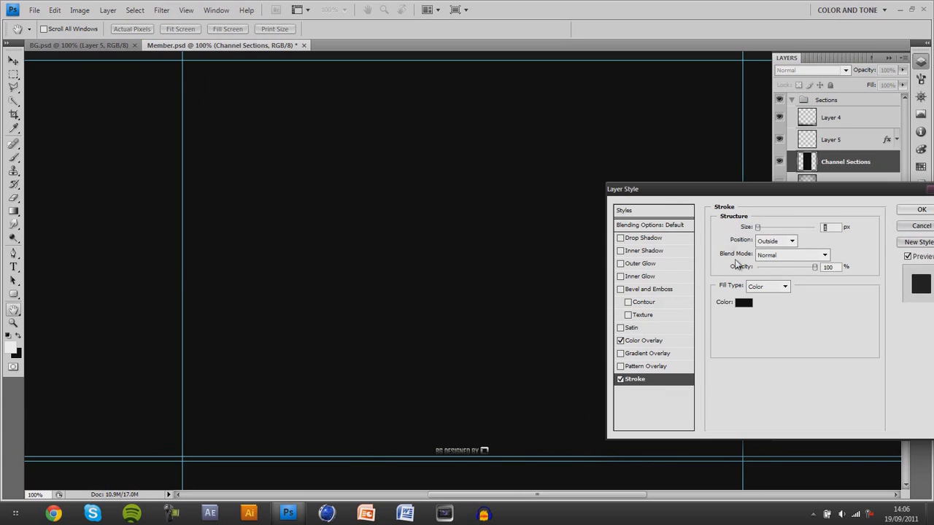
{"action": "left_click", "coordinate": [742, 305]}
{"action": "left_click_drag", "start_coordinate": [583, 308], "coordinate": [495, 196]}
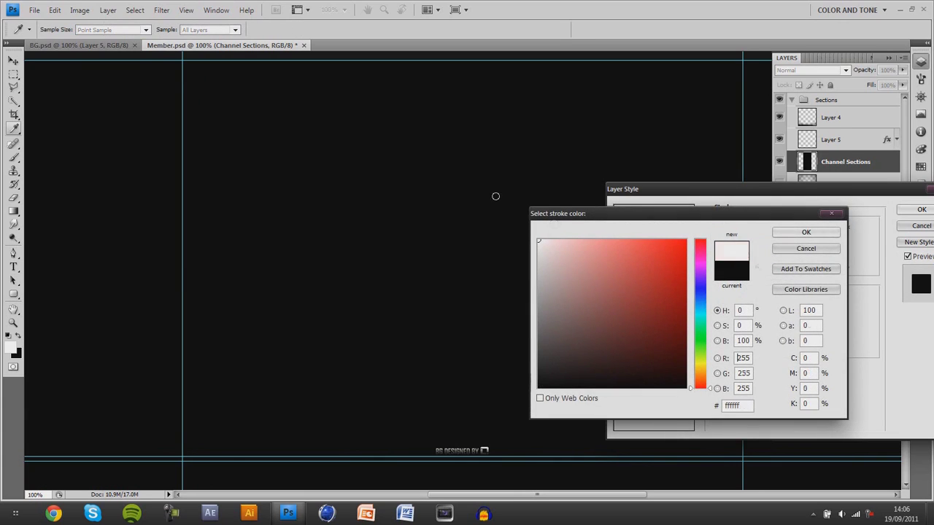
{"action": "key", "text": "Return"}
{"action": "left_click", "coordinate": [773, 255]}
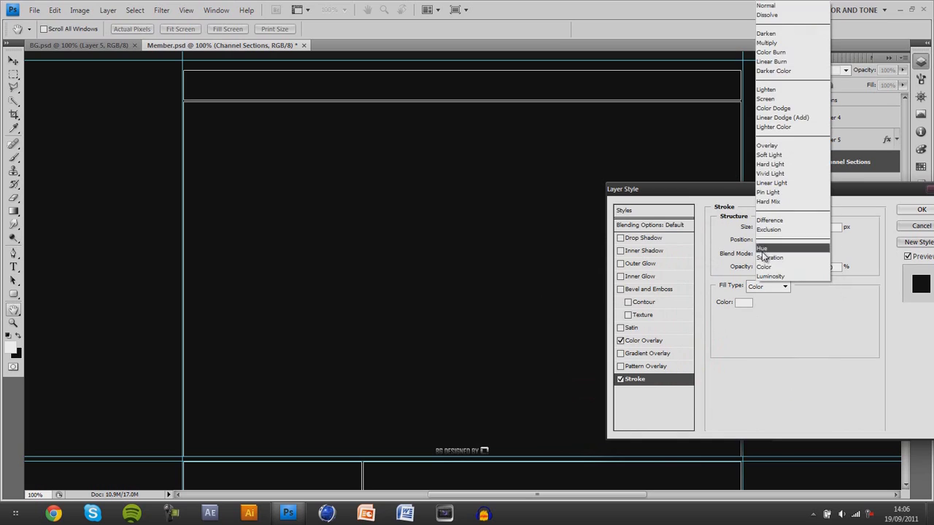
{"action": "left_click", "coordinate": [792, 143]}
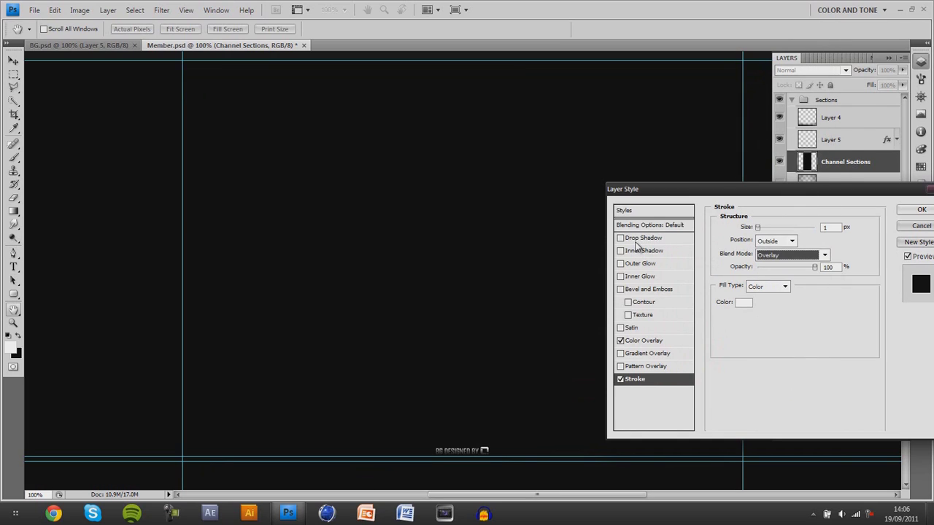
Add a Drop Shadow and a black (000000) Outer Glow with Normal blend mode to the Channel Sections layer.
{"action": "left_click", "coordinate": [636, 241]}
{"action": "left_click_drag", "start_coordinate": [762, 277], "coordinate": [745, 278]}
{"action": "left_click", "coordinate": [640, 263]}
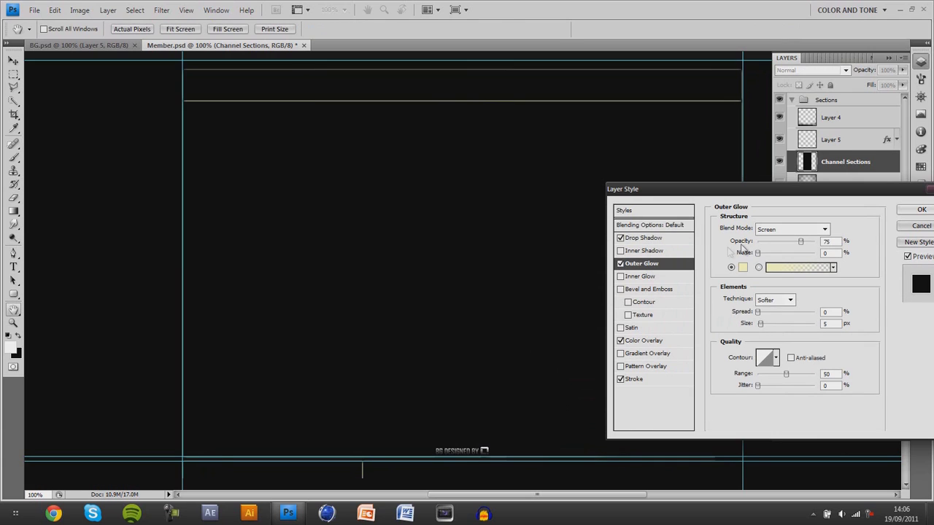
{"action": "left_click", "coordinate": [758, 232]}
{"action": "left_click", "coordinate": [765, 241]}
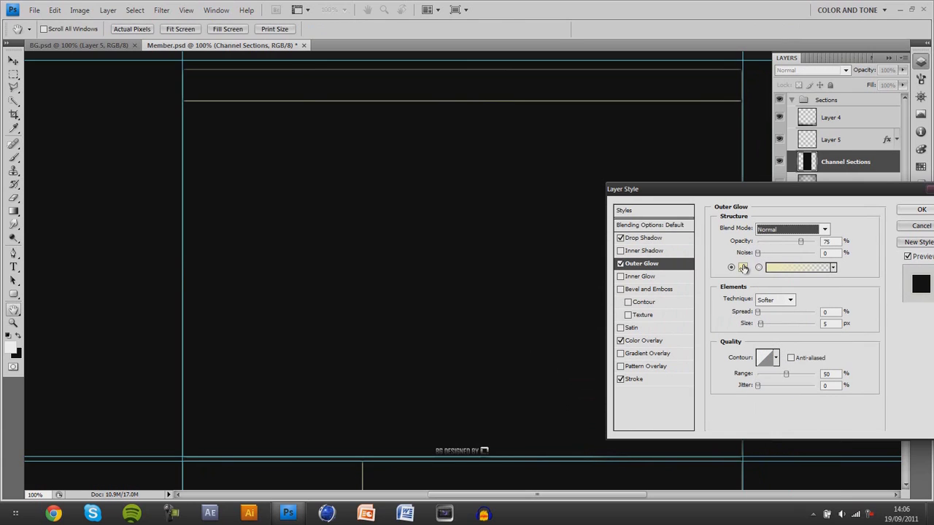
{"action": "left_click", "coordinate": [744, 268]}
{"action": "left_click", "coordinate": [636, 381]}
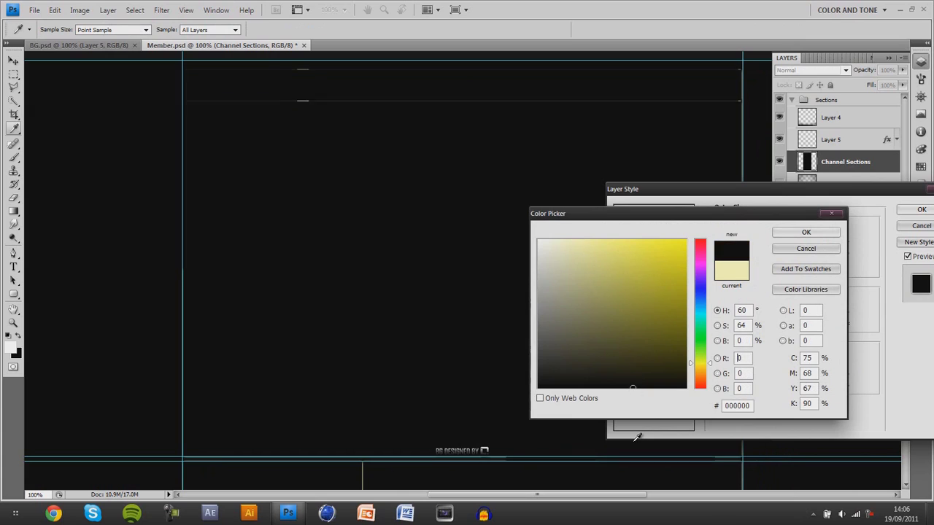
{"action": "key", "text": "Return"}
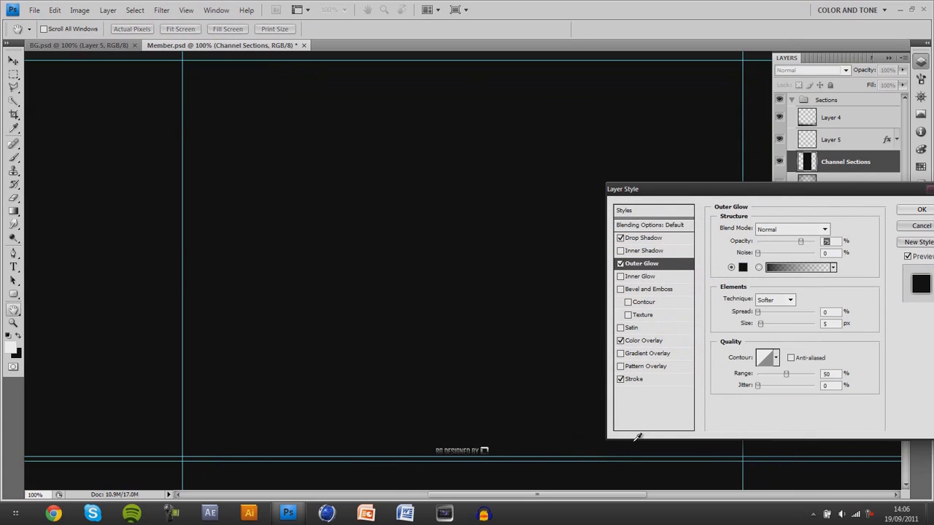
{"action": "key", "text": "Return"}
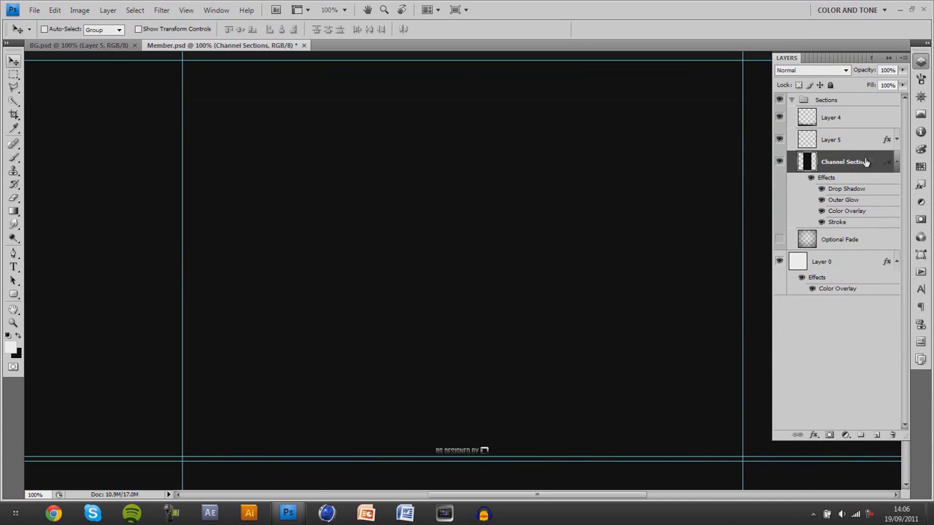
Collapse the Channel Sections effects list and delete the Optional Fade layer.
{"action": "left_click", "coordinate": [895, 164]}
{"action": "left_click", "coordinate": [882, 183]}
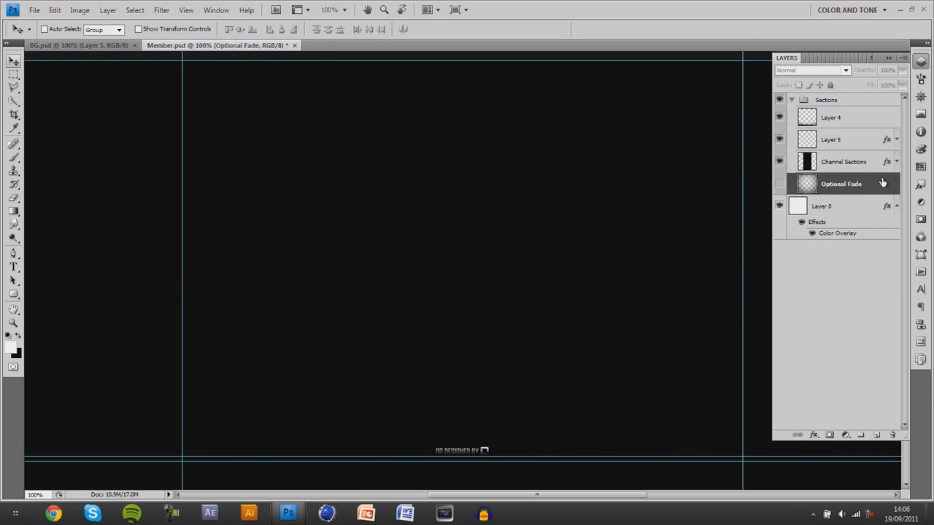
{"action": "key", "text": "Delete"}
Try a radial Gradient Fill above Layer 0 with the green-to-transparent preset at 150% scale, repositioning it slightly on the canvas.
{"action": "left_click", "coordinate": [865, 187]}
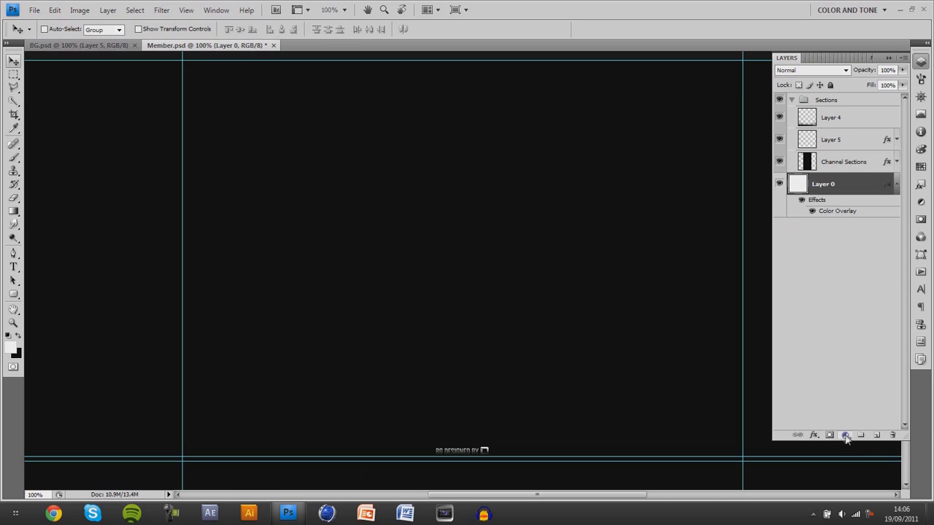
{"action": "left_click", "coordinate": [845, 436]}
{"action": "left_click", "coordinate": [863, 201]}
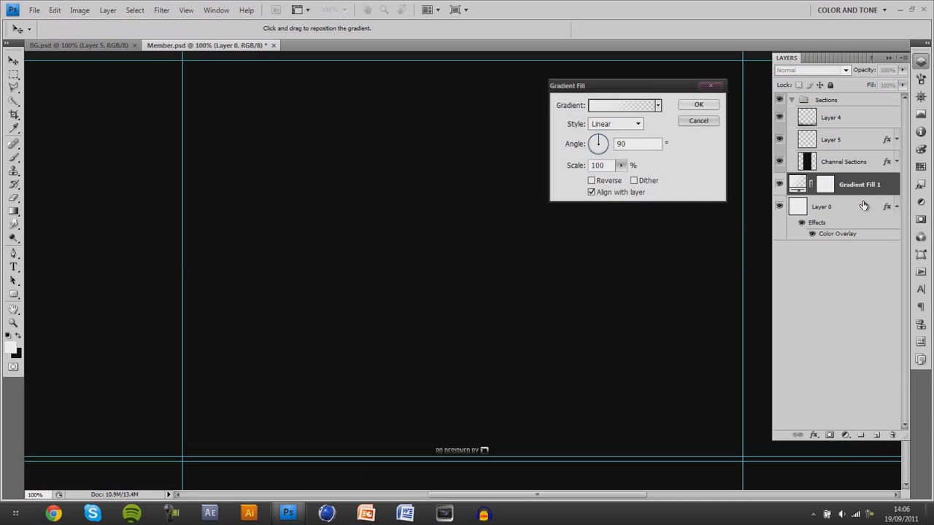
{"action": "left_click", "coordinate": [658, 106]}
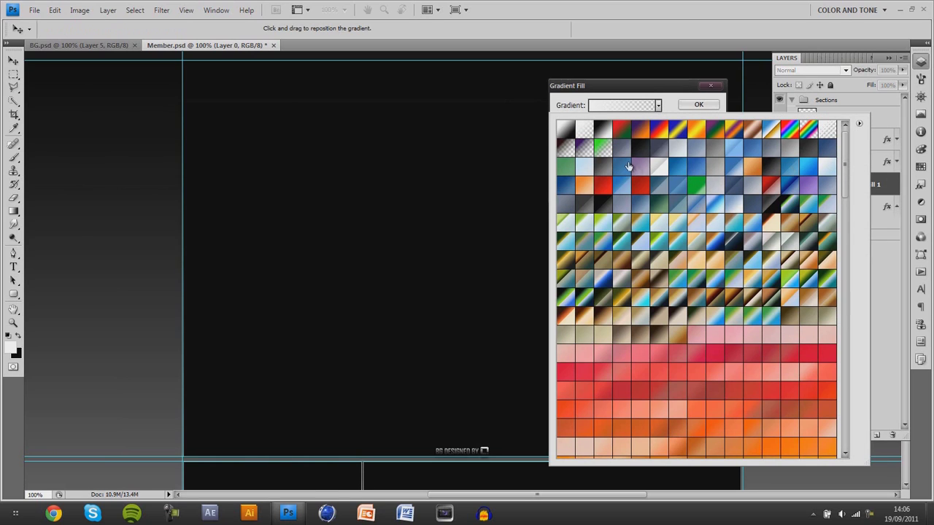
{"action": "left_click", "coordinate": [585, 148]}
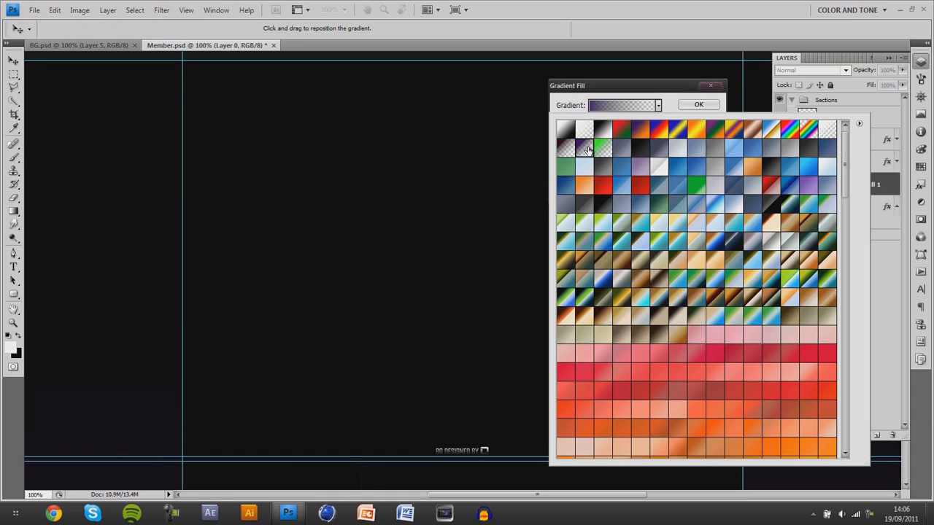
{"action": "left_click", "coordinate": [604, 149]}
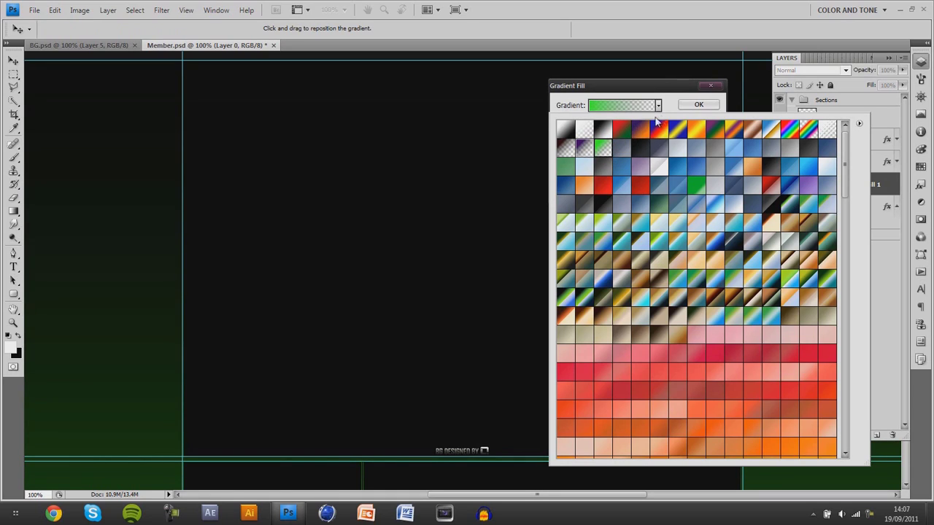
{"action": "left_click", "coordinate": [659, 108]}
{"action": "left_click", "coordinate": [620, 125]}
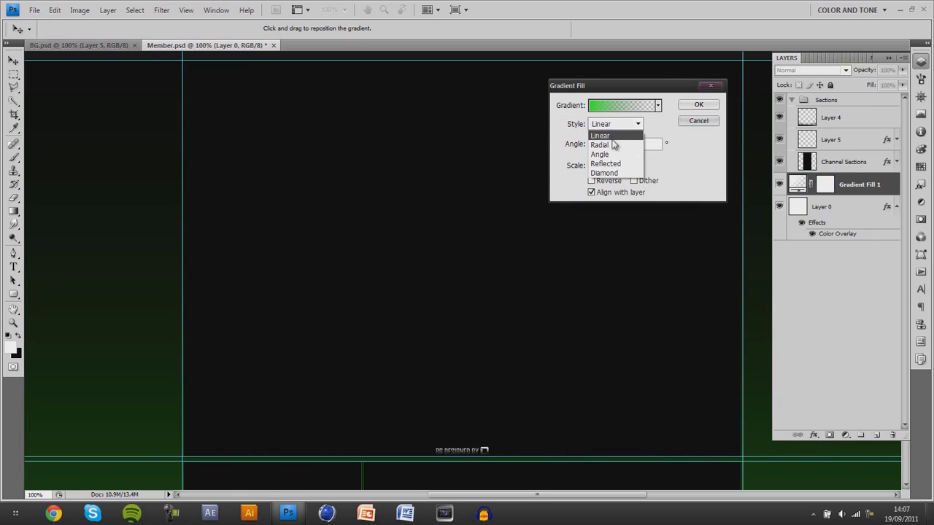
{"action": "left_click", "coordinate": [612, 145]}
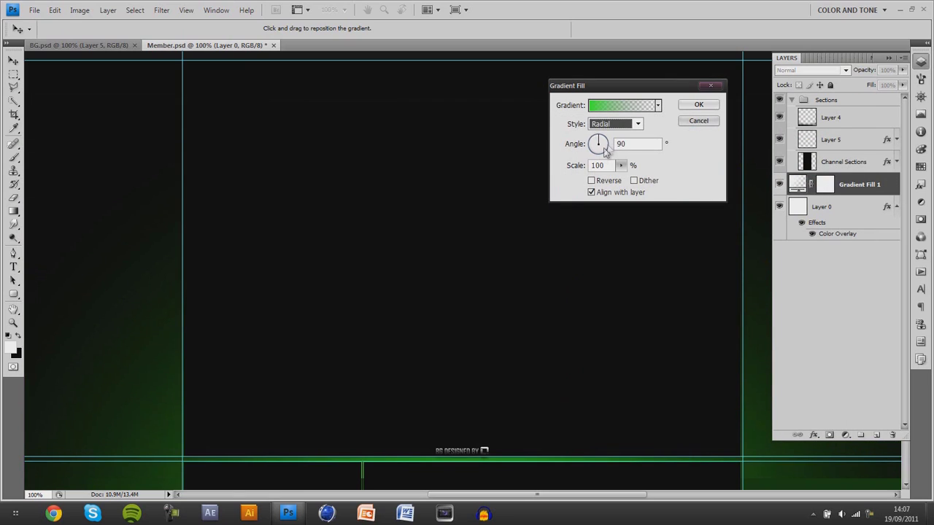
{"action": "left_click", "coordinate": [621, 165]}
{"action": "left_click_drag", "start_coordinate": [622, 177], "coordinate": [648, 181]}
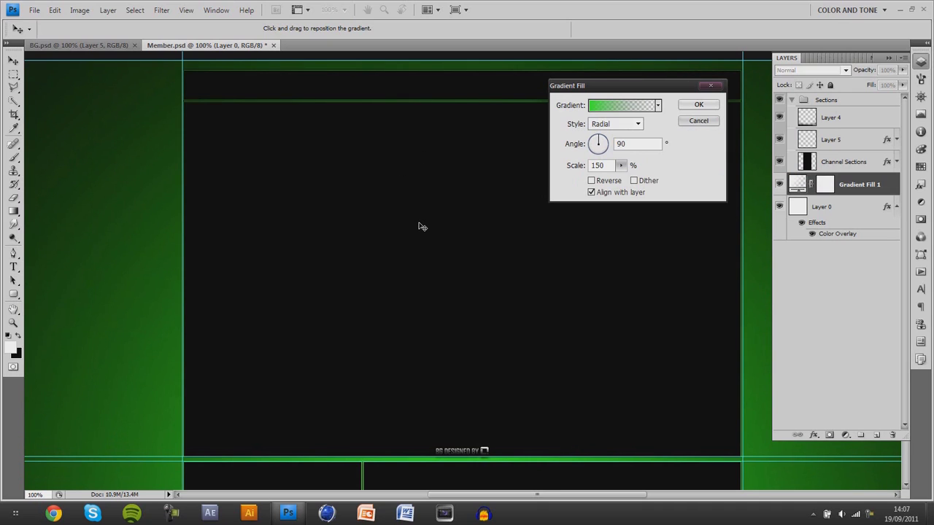
{"action": "left_click_drag", "start_coordinate": [418, 223], "coordinate": [421, 239]}
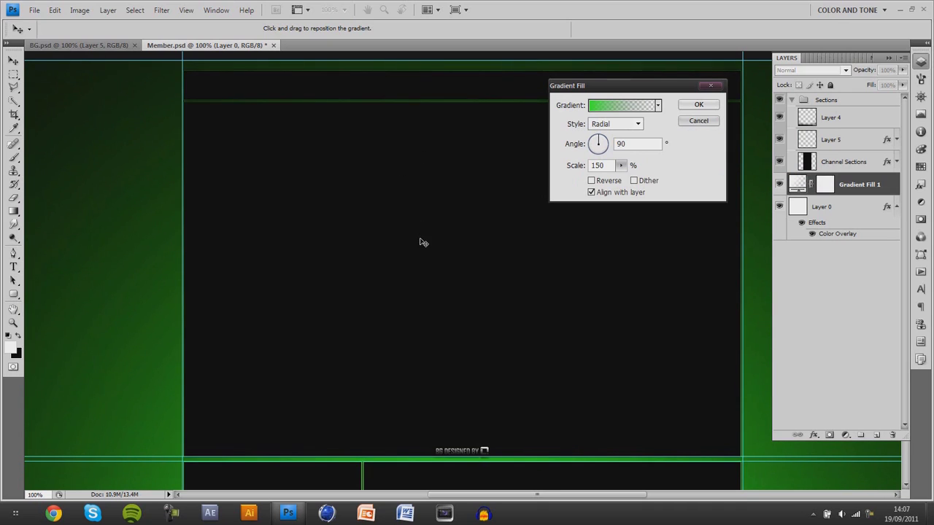
Check the start and end stop colours of the green gradient without changing them, and cancel the Gradient Fill.
{"action": "left_click", "coordinate": [622, 105]}
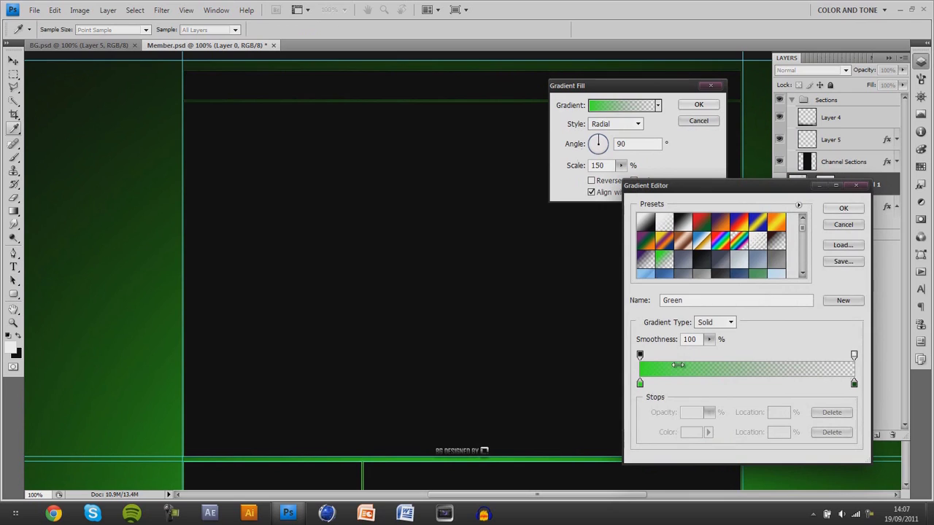
{"action": "left_click", "coordinate": [640, 385]}
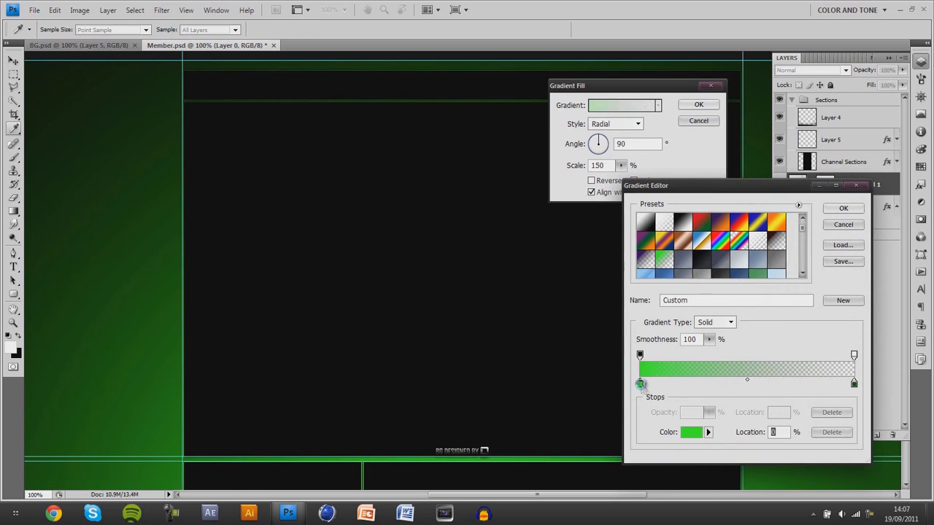
{"action": "double_click", "coordinate": [640, 386]}
{"action": "left_click", "coordinate": [640, 384]}
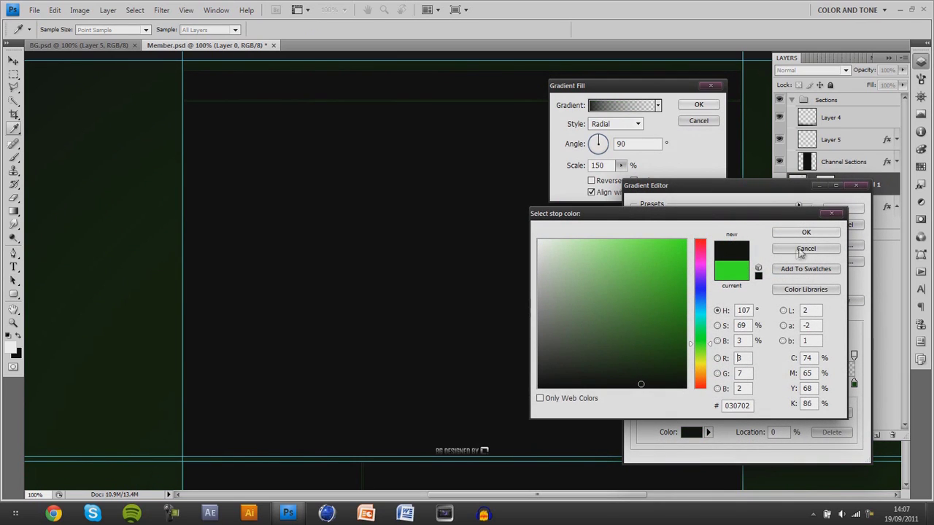
{"action": "left_click", "coordinate": [806, 248]}
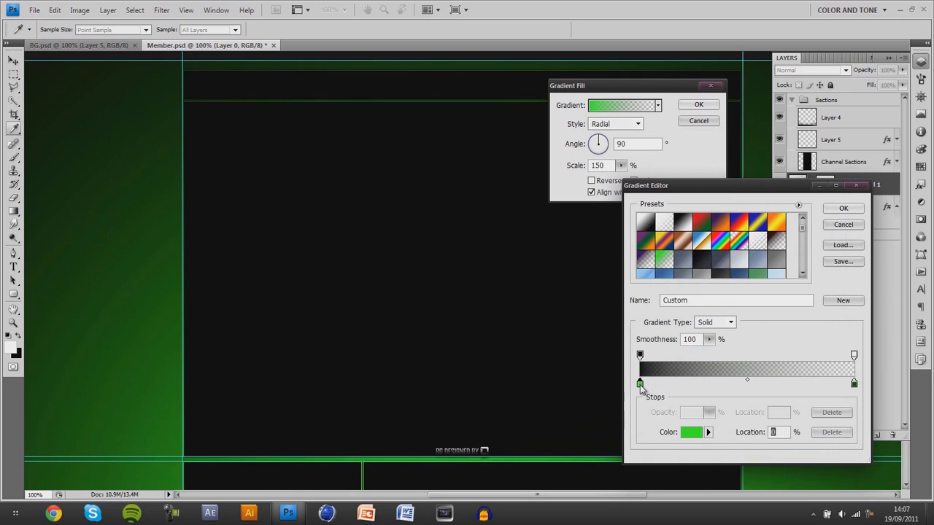
{"action": "left_click", "coordinate": [640, 386]}
{"action": "double_click", "coordinate": [639, 384]}
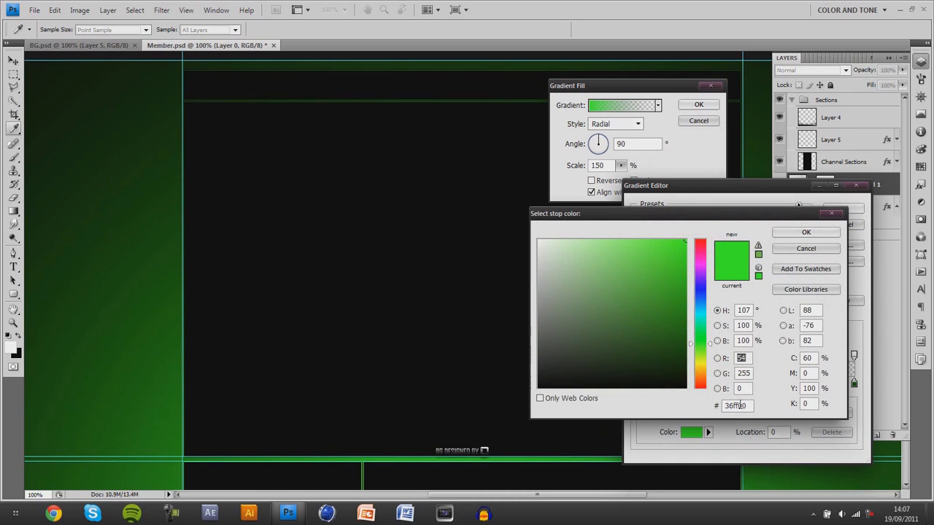
{"action": "left_click", "coordinate": [835, 214]}
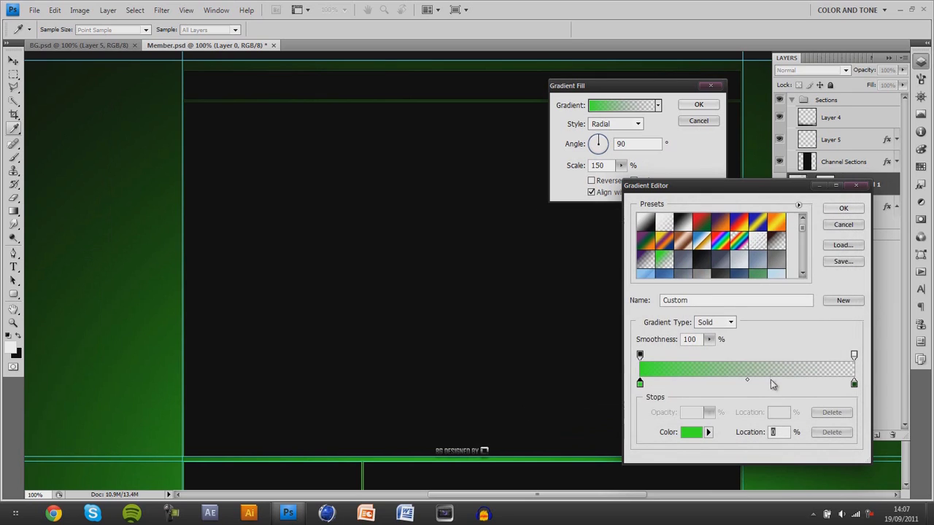
{"action": "left_click", "coordinate": [854, 384]}
{"action": "double_click", "coordinate": [855, 385]}
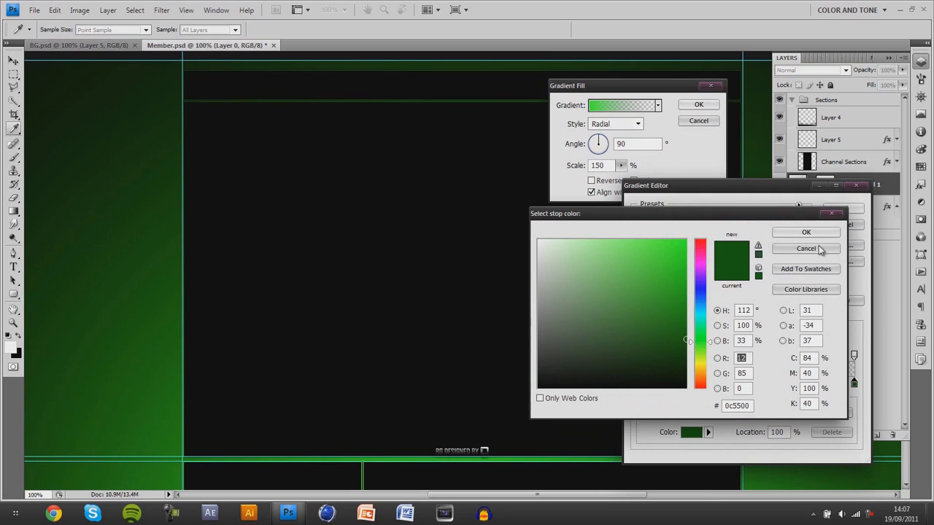
{"action": "left_click", "coordinate": [831, 214]}
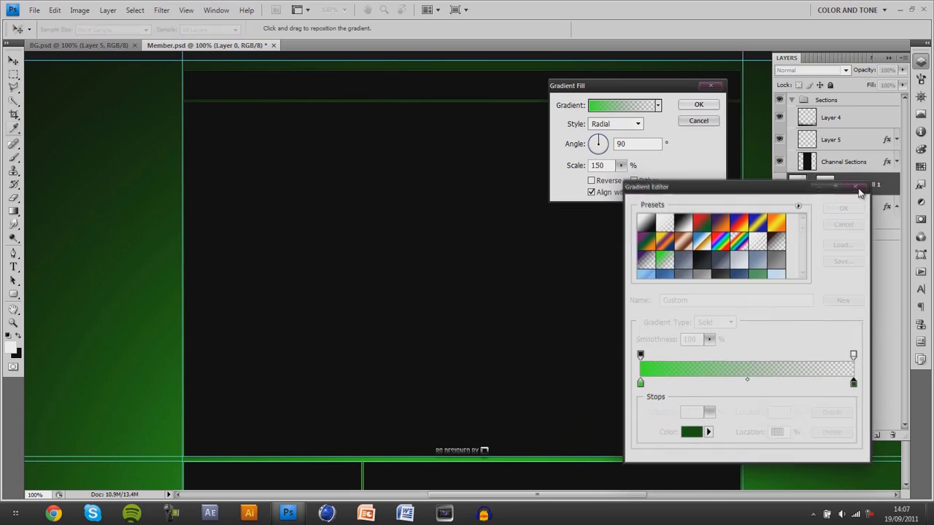
{"action": "left_click", "coordinate": [856, 187]}
{"action": "left_click", "coordinate": [711, 88]}
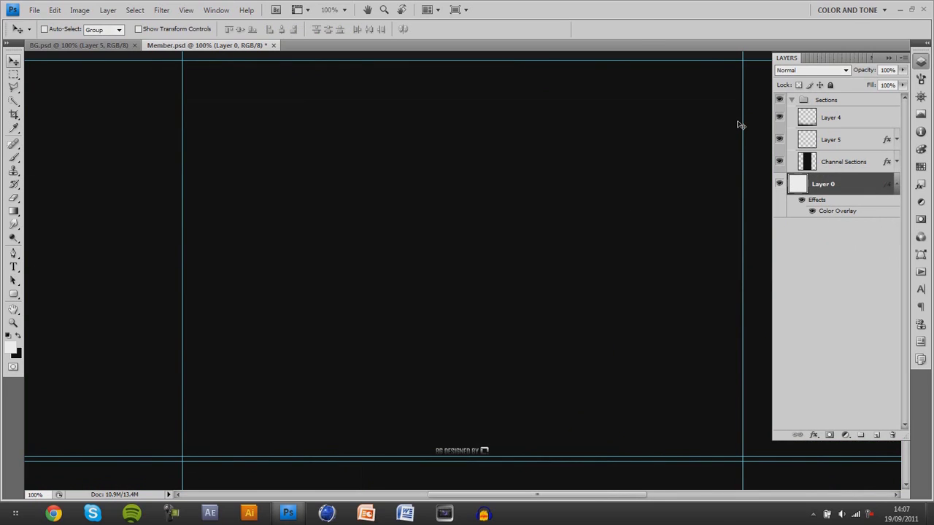
Restore the deleted Optional Fade layer and add a radial Gradient Fill above Layer 0 with the green-to-transparent preset and an enlarged scale.
{"action": "key", "text": "ctrl+z"}
{"action": "left_click", "coordinate": [843, 204]}
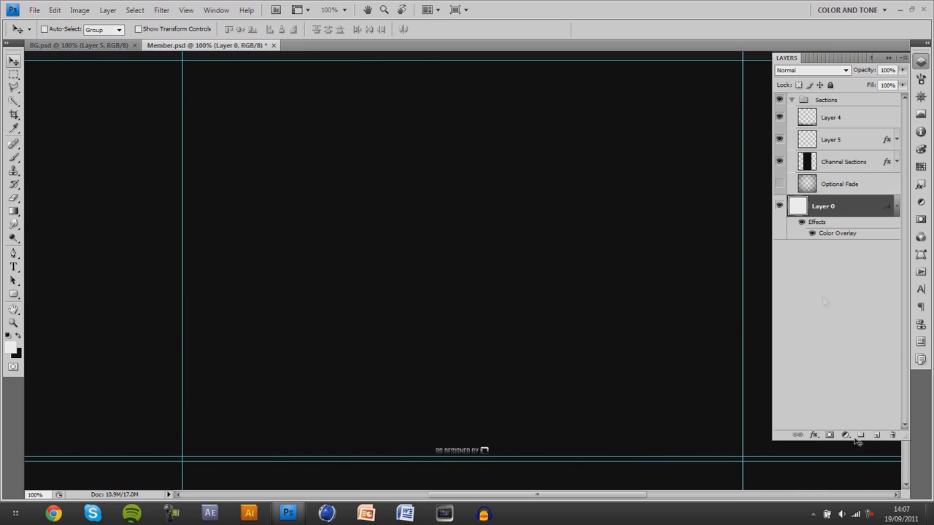
{"action": "left_click", "coordinate": [844, 436]}
{"action": "left_click", "coordinate": [875, 208]}
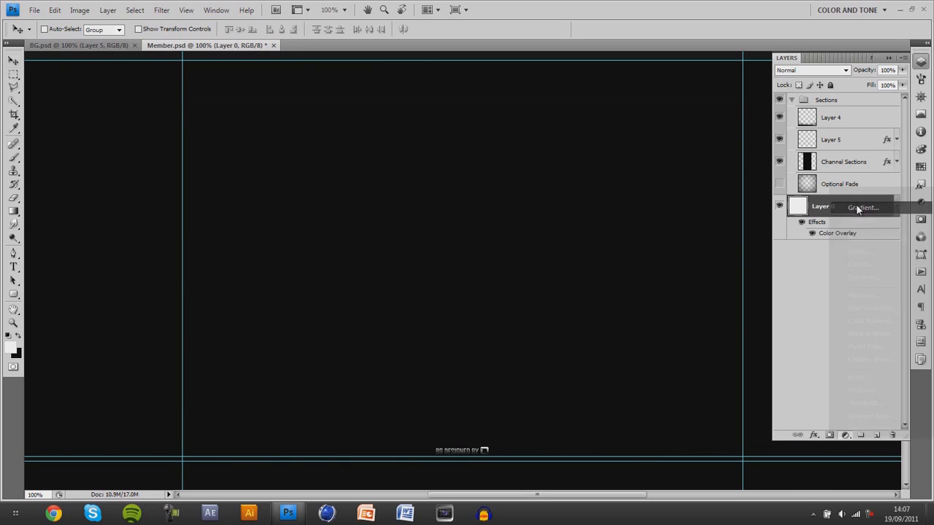
{"action": "left_click", "coordinate": [658, 105]}
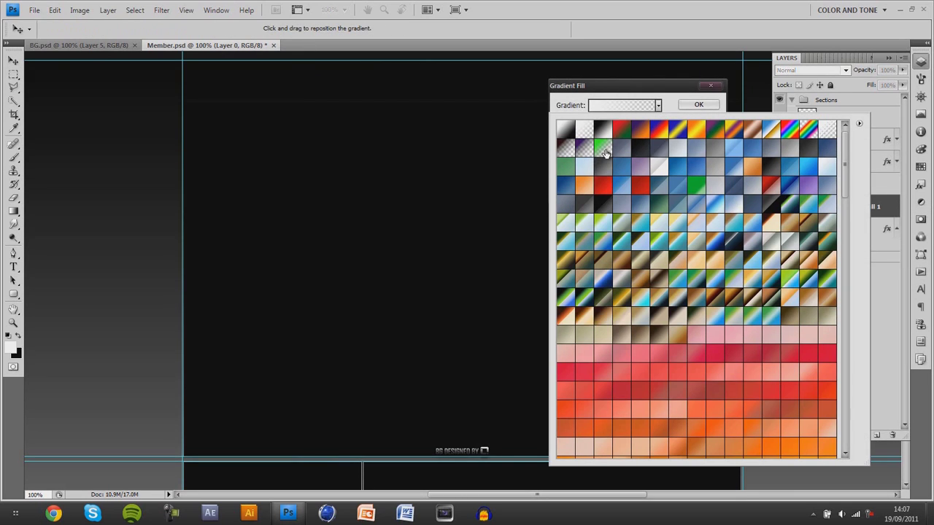
{"action": "left_click", "coordinate": [602, 149]}
{"action": "left_click", "coordinate": [657, 108]}
{"action": "left_click", "coordinate": [617, 124]}
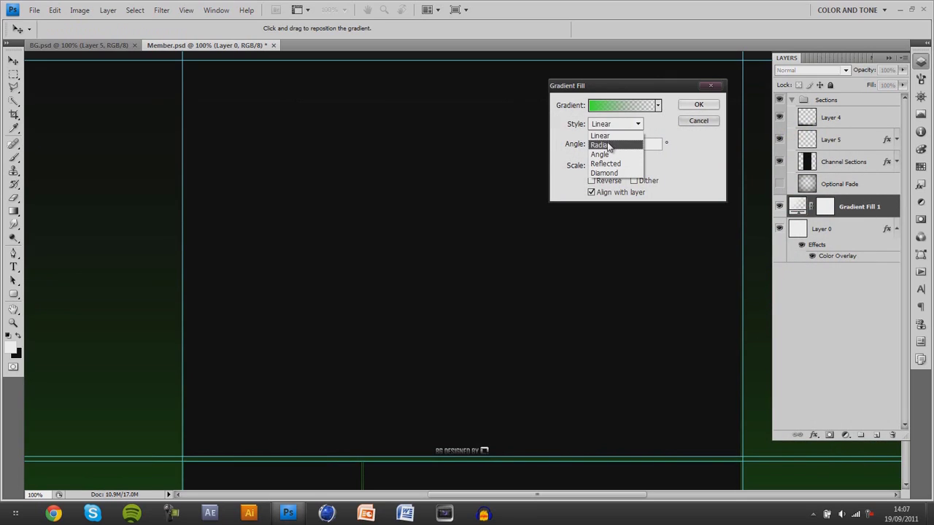
{"action": "left_click", "coordinate": [610, 144]}
{"action": "left_click_drag", "start_coordinate": [620, 167], "coordinate": [677, 169]}
{"action": "left_click", "coordinate": [698, 104]}
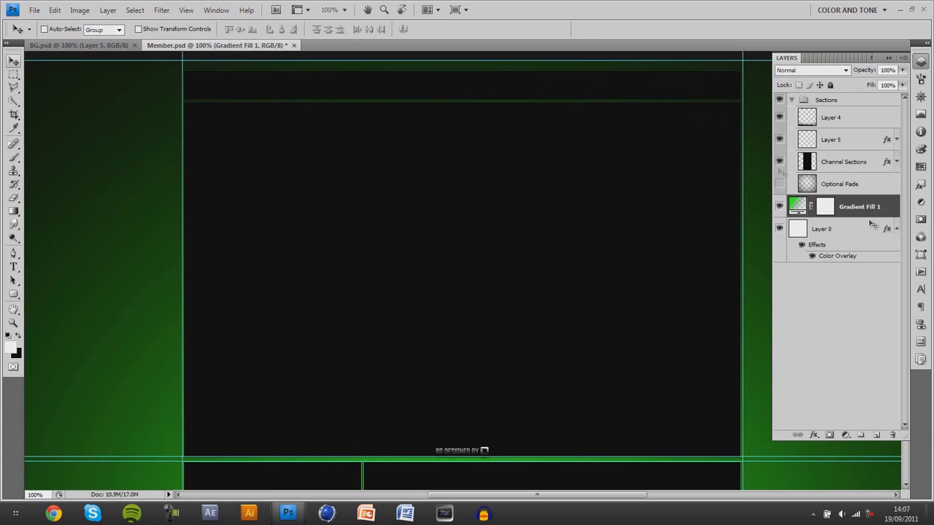
Add a Pattern Fill with the half-black, half-transparent line pattern above the gradient and set its opacity to 60%.
{"action": "left_click", "coordinate": [846, 436]}
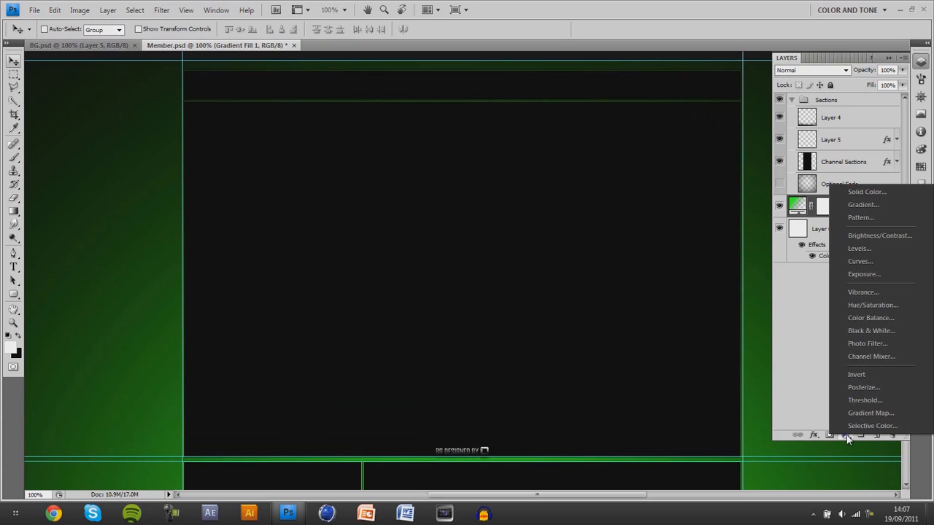
{"action": "left_click", "coordinate": [866, 213]}
{"action": "left_click", "coordinate": [683, 299]}
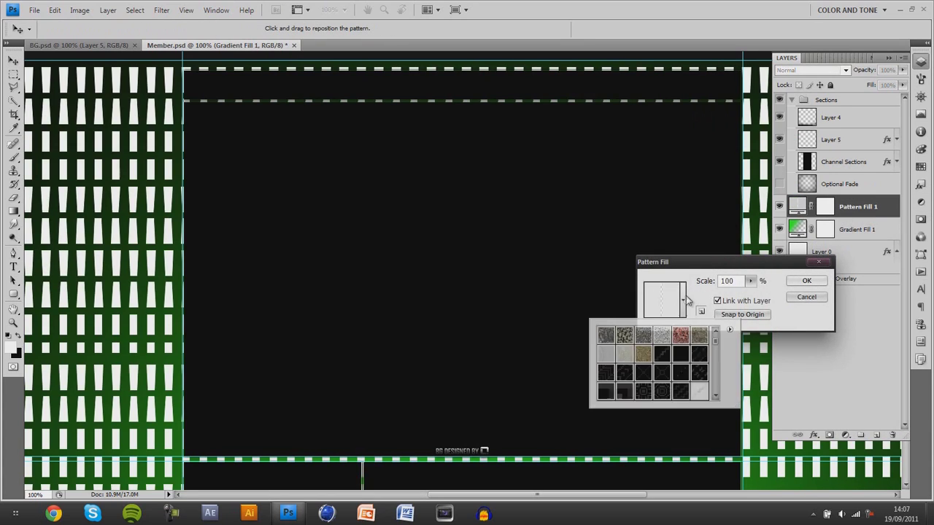
{"action": "left_click_drag", "start_coordinate": [715, 341], "coordinate": [715, 394]}
{"action": "left_click", "coordinate": [678, 378]}
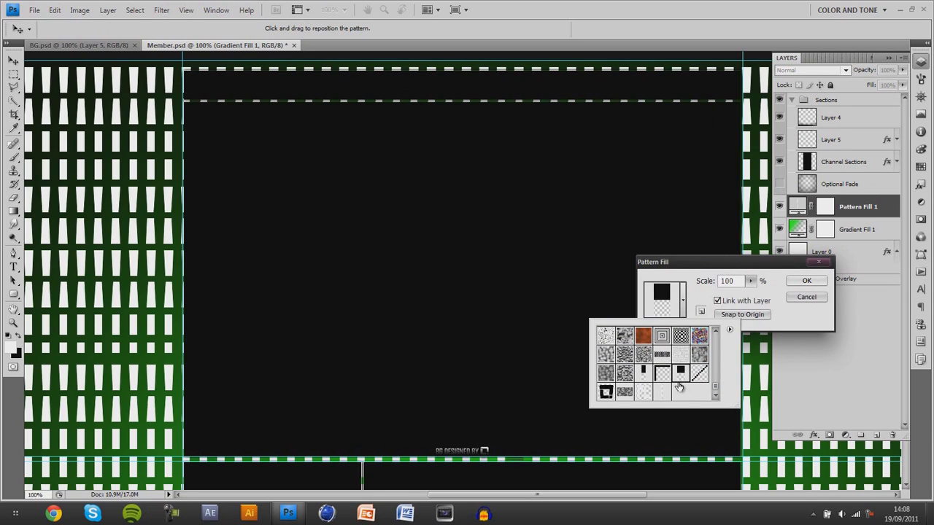
{"action": "left_click", "coordinate": [798, 282]}
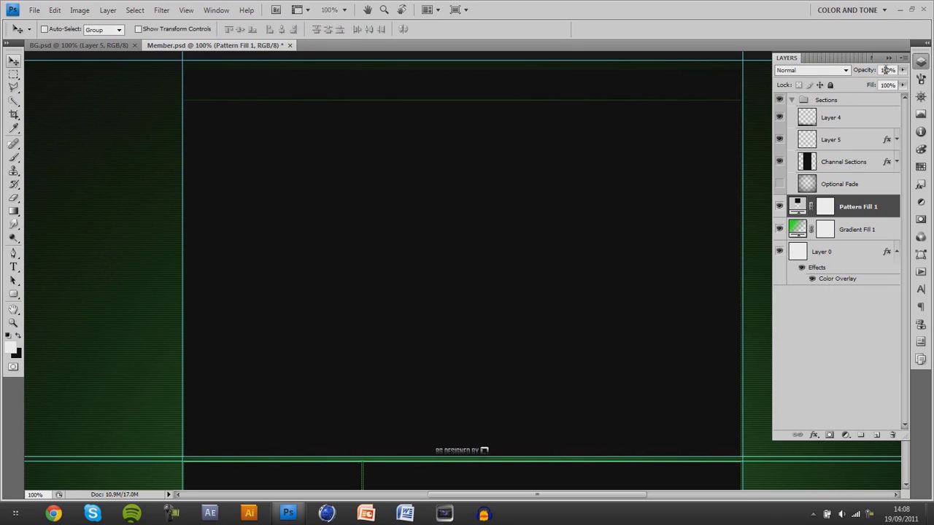
{"action": "type", "text": "50"}
{"action": "key", "text": "Return"}
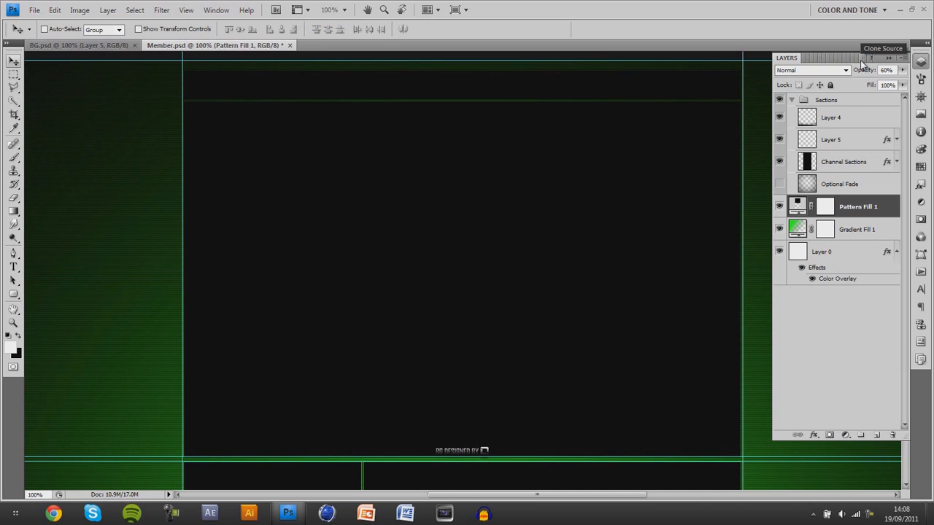
Start opening an image file and browse to the Graphics folder on the Desktop.
{"action": "key", "text": "ctrl+o"}
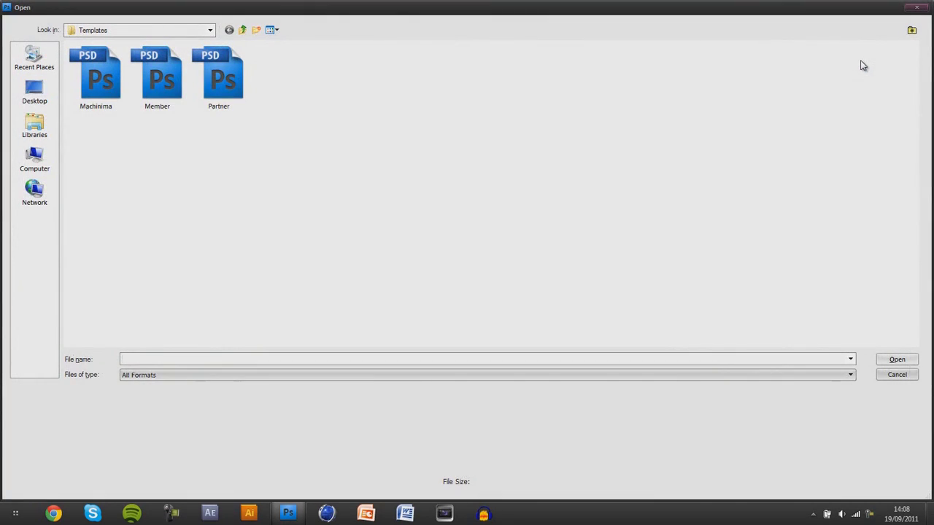
{"action": "left_click", "coordinate": [47, 100]}
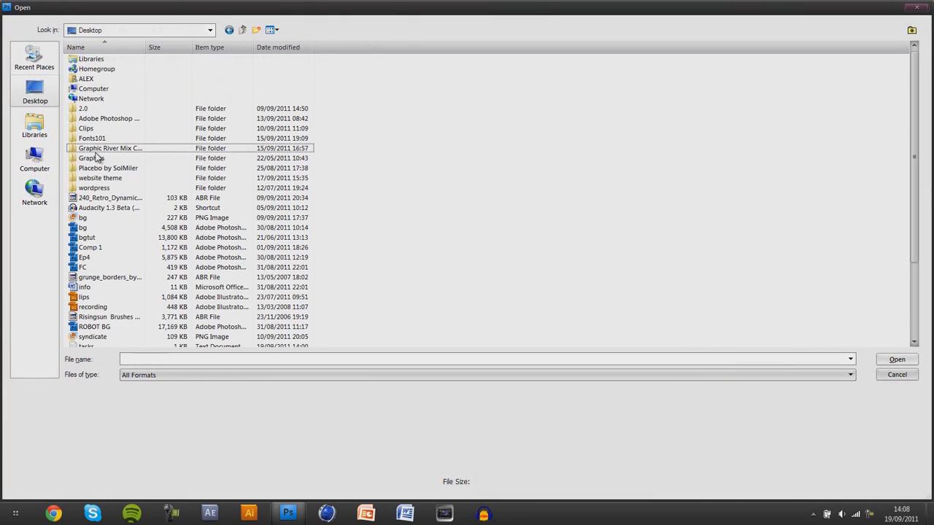
{"action": "double_click", "coordinate": [94, 148]}
{"action": "key", "text": "BackSpace"}
{"action": "double_click", "coordinate": [95, 158]}
{"action": "key", "text": "Down"}
{"action": "key", "text": "Down"}
{"action": "key", "text": "Down"}
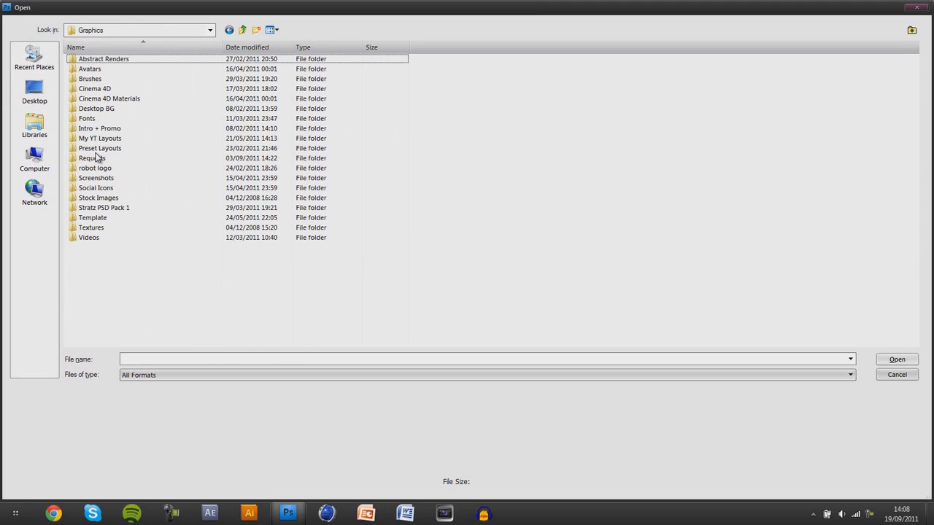
Look through the images in the Textures folder and return to the Graphics folder.
{"action": "double_click", "coordinate": [100, 228]}
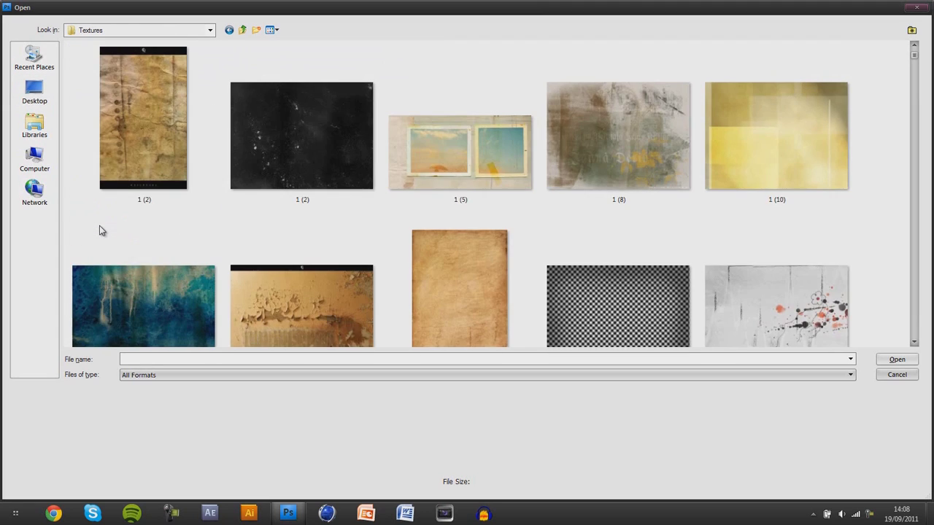
{"action": "left_click", "coordinate": [99, 225]}
{"action": "key", "text": "Down"}
{"action": "key", "text": "BackSpace"}
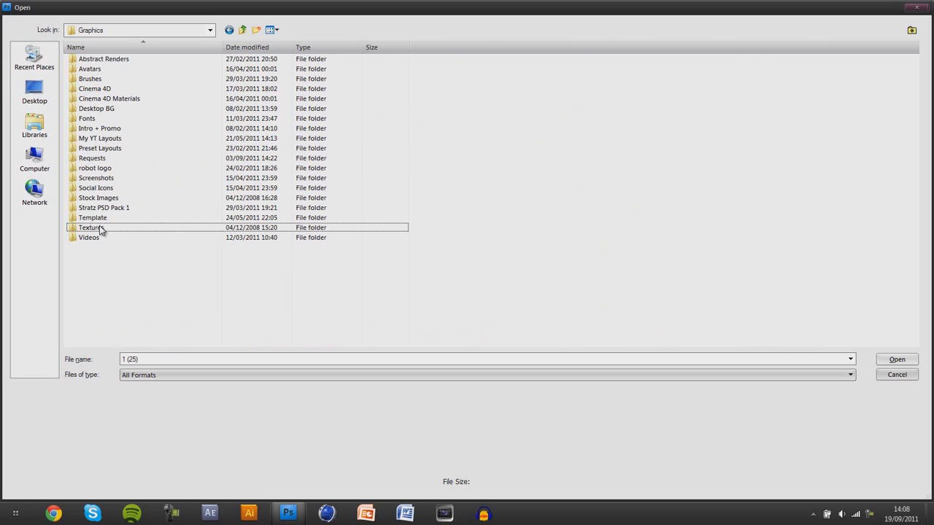
Open the Stock Images folder and look through its images for a suitable background image.
{"action": "key", "text": "Up"}
{"action": "key", "text": "Up"}
{"action": "key", "text": "Up"}
{"action": "key", "text": "Return"}
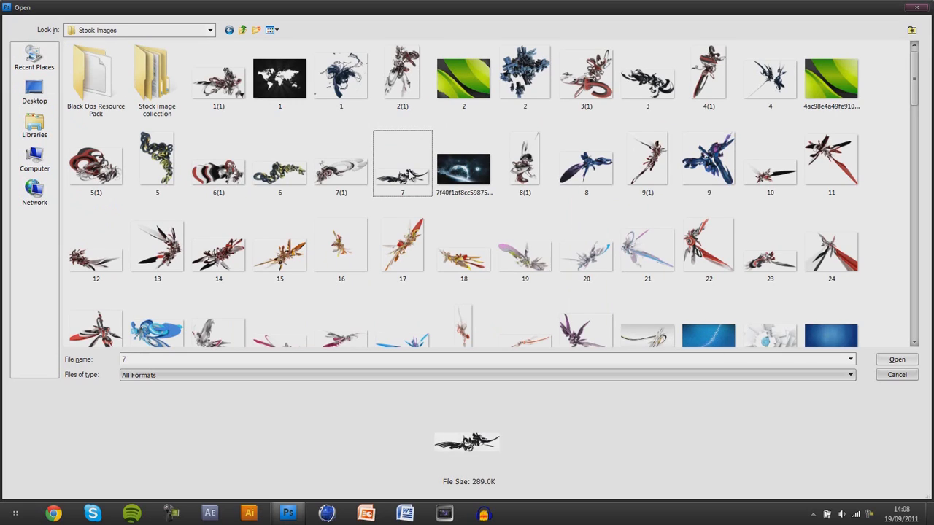
{"action": "key", "text": "Down"}
{"action": "key", "text": "Down"}
{"action": "key", "text": "Down"}
{"action": "key", "text": "Down"}
{"action": "key", "text": "Down"}
{"action": "key", "text": "Down"}
{"action": "key", "text": "Down"}
{"action": "key", "text": "Down"}
{"action": "key", "text": "Down"}
{"action": "key", "text": "Down"}
{"action": "key", "text": "Down"}
{"action": "key", "text": "Down"}
{"action": "key", "text": "Down"}
{"action": "key", "text": "Down"}
{"action": "key", "text": "Down"}
{"action": "key", "text": "Down"}
{"action": "key", "text": "Down"}
{"action": "key", "text": "Down"}
{"action": "key", "text": "Down"}
{"action": "key", "text": "Down"}
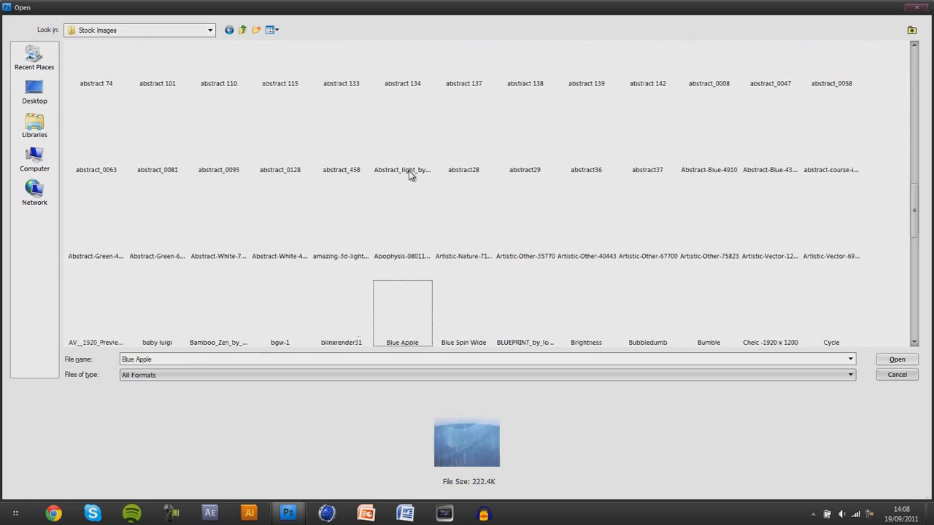
{"action": "key", "text": "Down"}
{"action": "key", "text": "Down"}
{"action": "key", "text": "Down"}
{"action": "key", "text": "Down"}
{"action": "key", "text": "Down"}
{"action": "key", "text": "Down"}
{"action": "key", "text": "Down"}
{"action": "key", "text": "Down"}
{"action": "key", "text": "Down"}
{"action": "key", "text": "Down"}
{"action": "key", "text": "Down"}
{"action": "key", "text": "Down"}
{"action": "key", "text": "Down"}
{"action": "key", "text": "Down"}
{"action": "key", "text": "Down"}
{"action": "key", "text": "Down"}
{"action": "key", "text": "Down"}
{"action": "key", "text": "Down"}
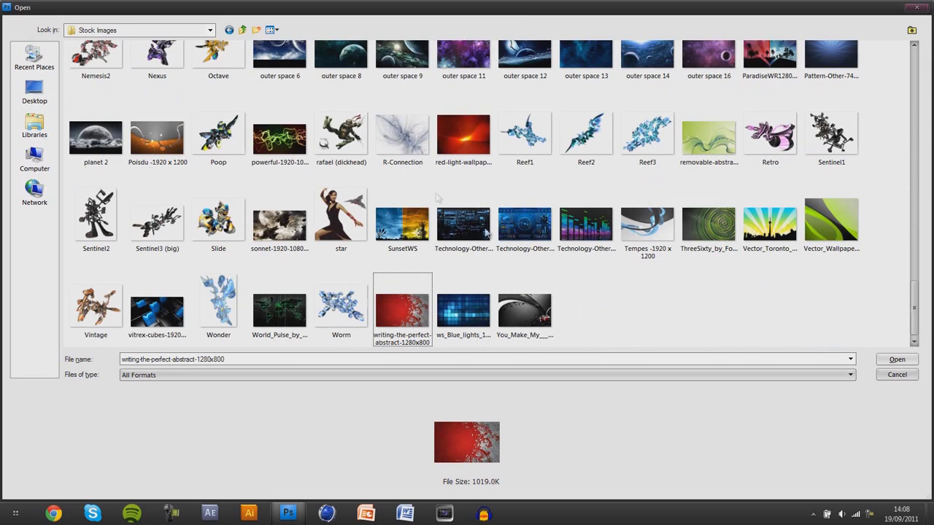
{"action": "key", "text": "Up"}
{"action": "key", "text": "Up"}
Open the outer space 13 image and paste it into Member.psd as a layer directly above Gradient Fill 1.
{"action": "left_click", "coordinate": [594, 60]}
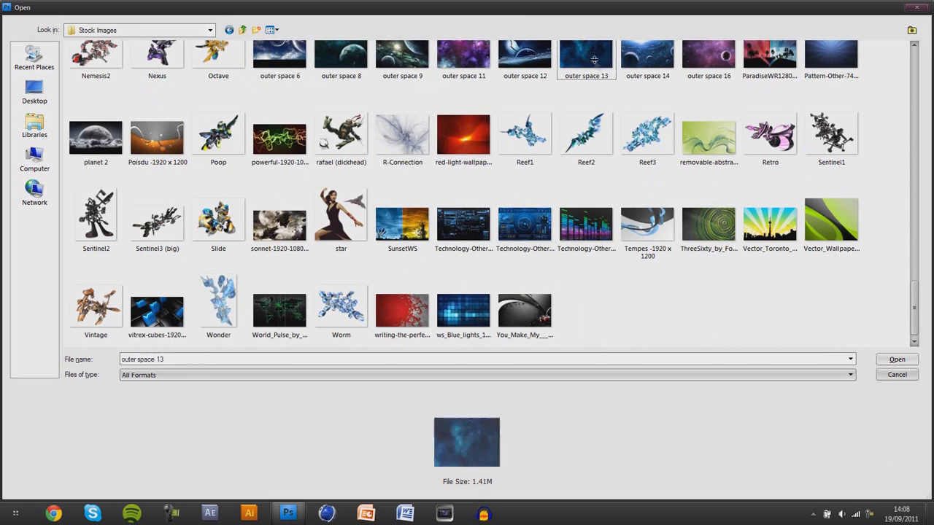
{"action": "double_click", "coordinate": [594, 59]}
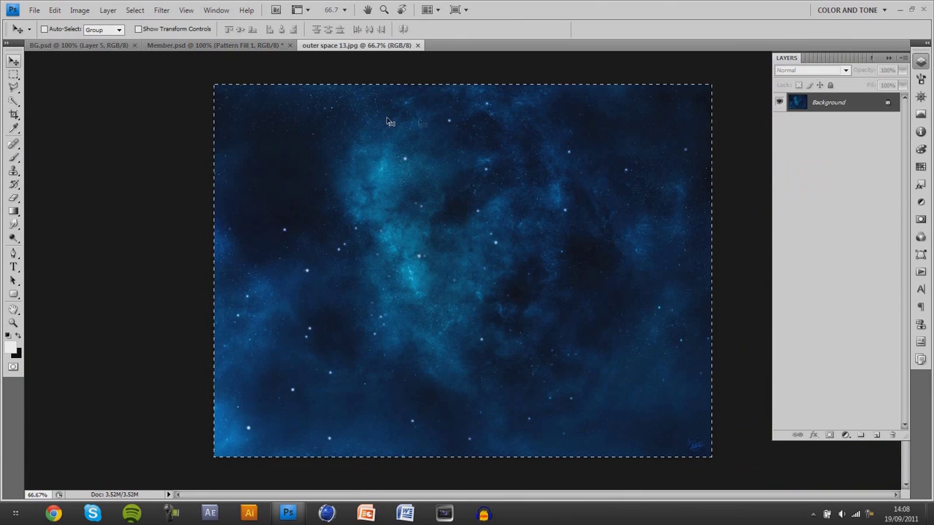
{"action": "left_click", "coordinate": [109, 46]}
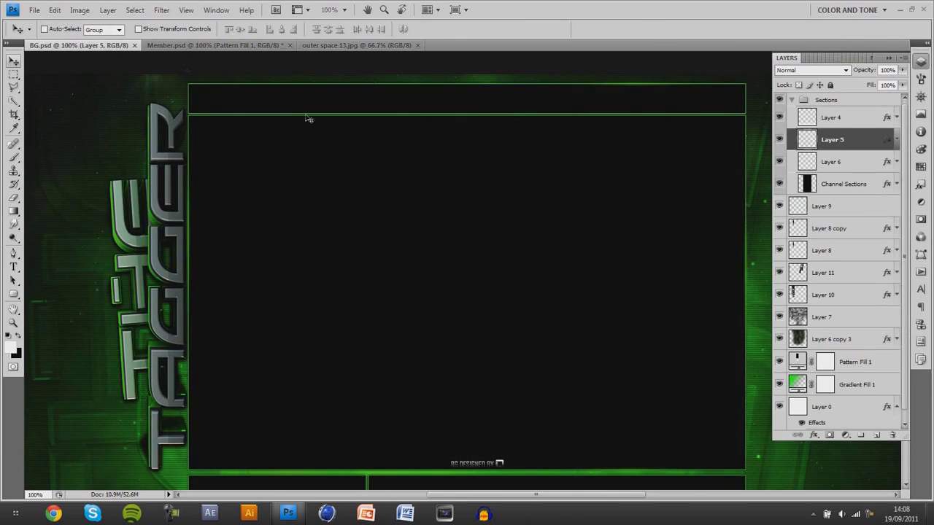
{"action": "left_click", "coordinate": [250, 47]}
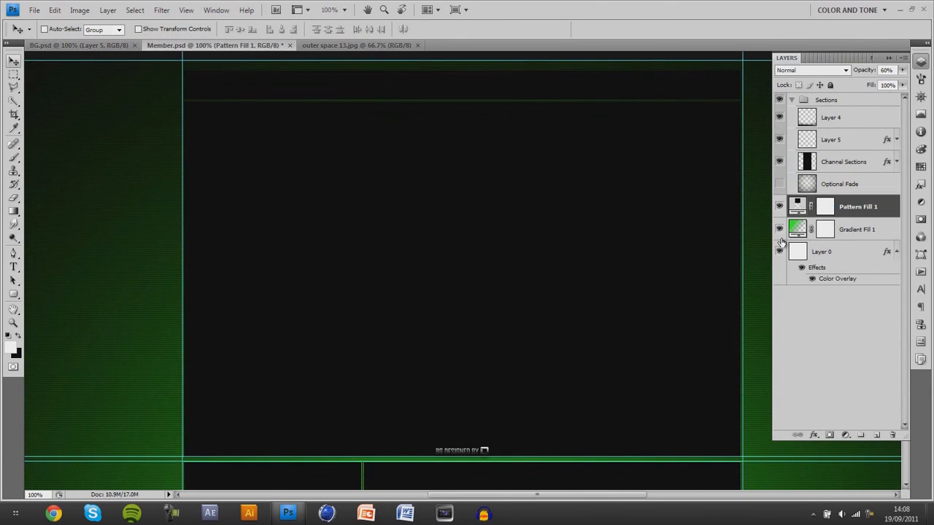
{"action": "left_click", "coordinate": [883, 228]}
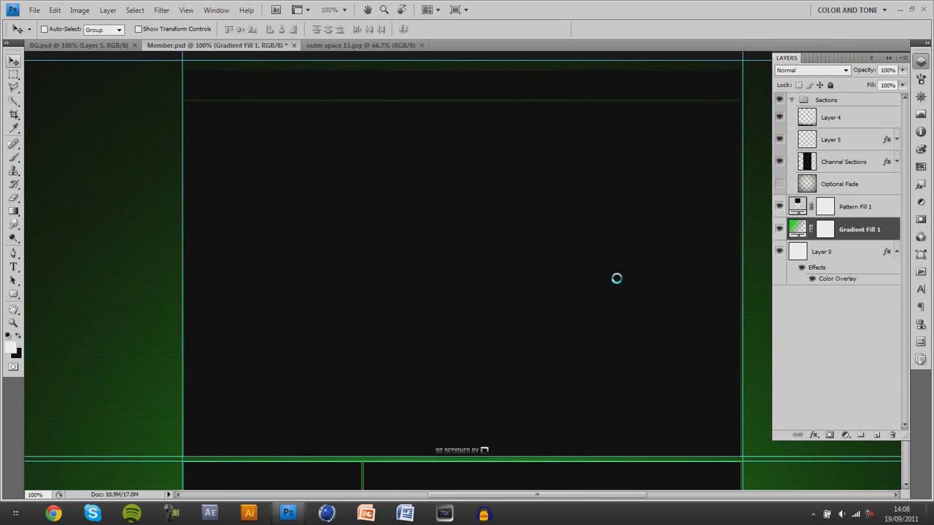
{"action": "key", "text": "ctrl+minus"}
{"action": "key", "text": "ctrl+minus"}
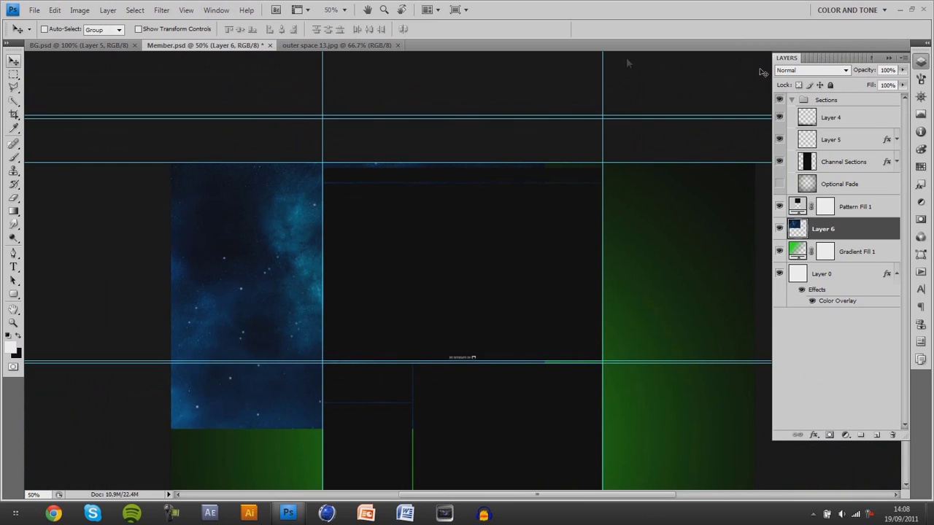
Set the space image layer's blend mode to Color Dodge and its opacity to 70%.
{"action": "left_click", "coordinate": [847, 70]}
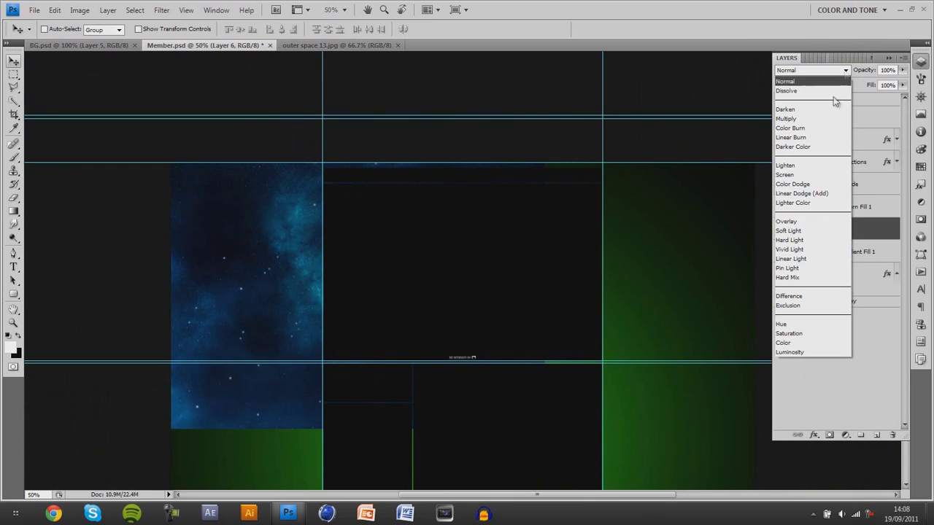
{"action": "left_click", "coordinate": [806, 184]}
{"action": "left_click", "coordinate": [887, 70]}
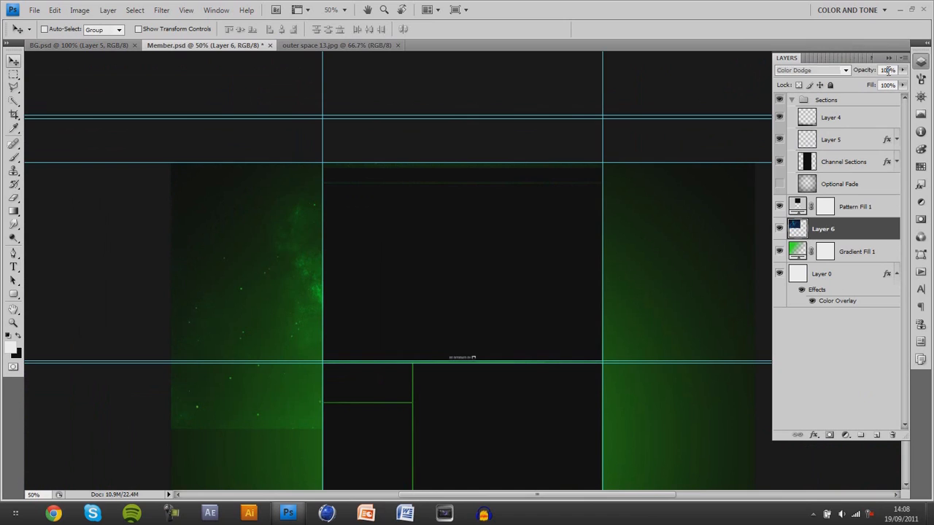
{"action": "key", "text": "ctrl+plus"}
{"action": "key", "text": "ctrl+plus"}
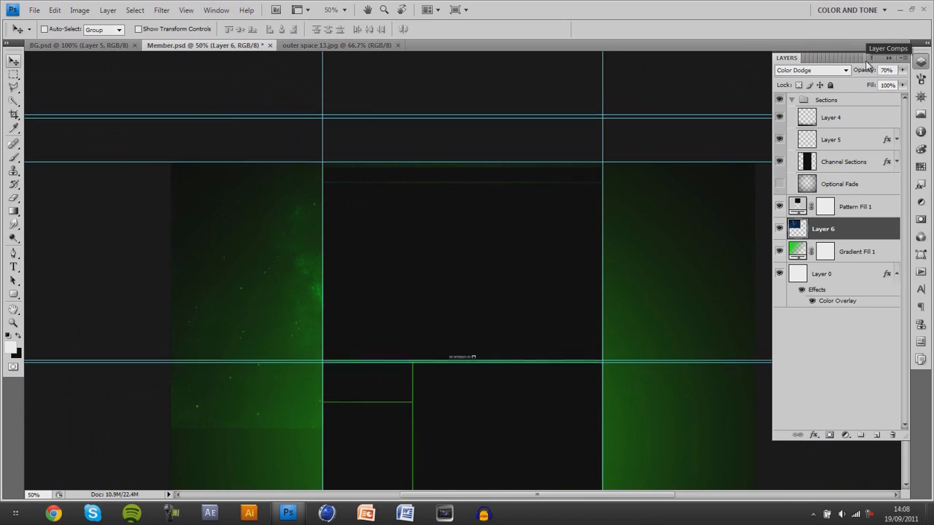
{"action": "key", "text": "ctrl+plus"}
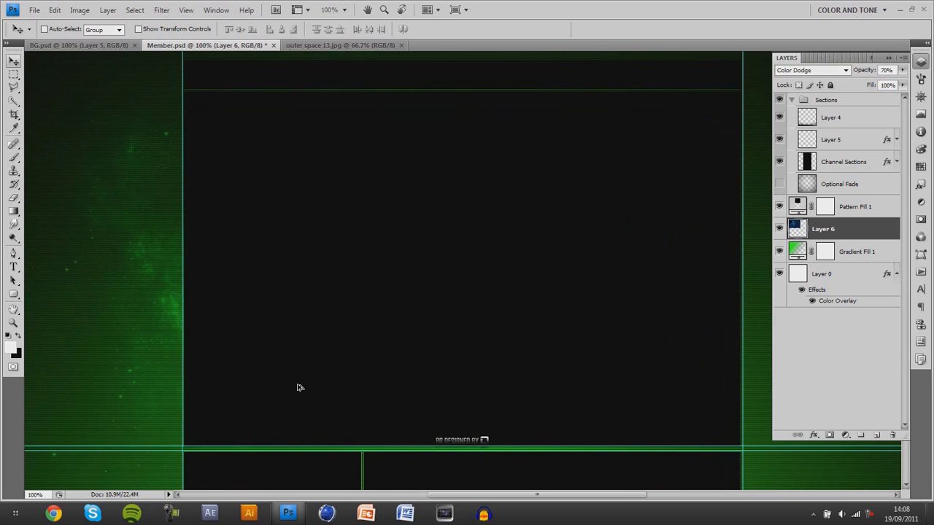
Duplicate the space image layer and move the copy to the right side of the background.
{"action": "key", "text": "ctrl+j"}
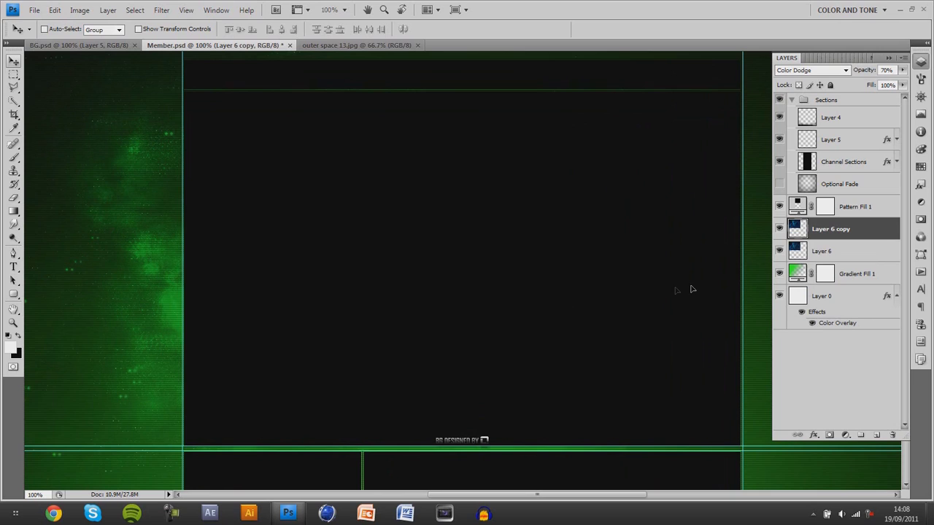
{"action": "left_click_drag", "start_coordinate": [693, 290], "coordinate": [722, 282]}
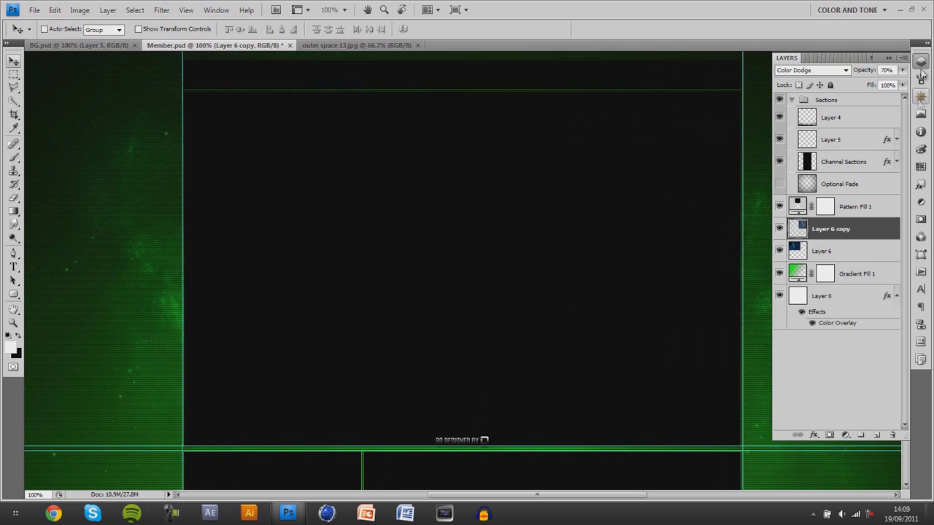
{"action": "left_click", "coordinate": [921, 61]}
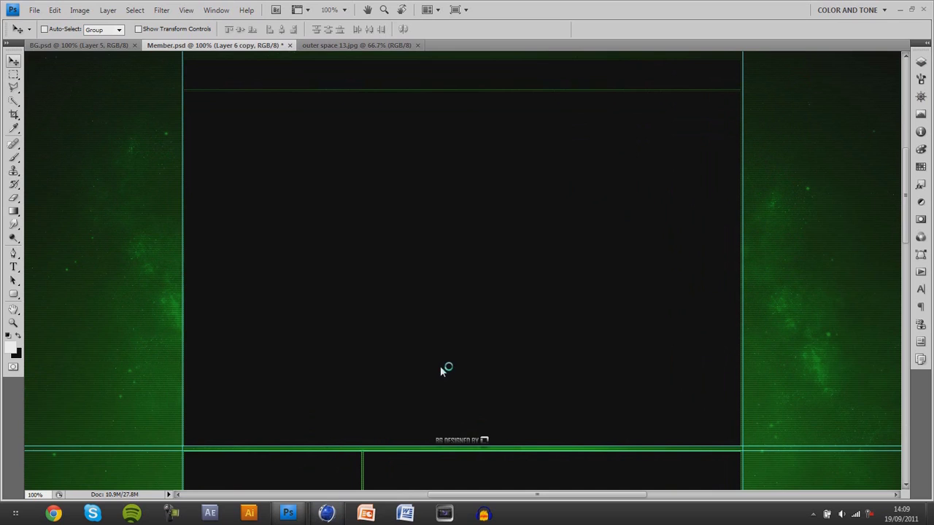
Close the outer space 13 image and switch to Cinema 4D.
{"action": "left_click", "coordinate": [419, 45]}
{"action": "left_click", "coordinate": [421, 47]}
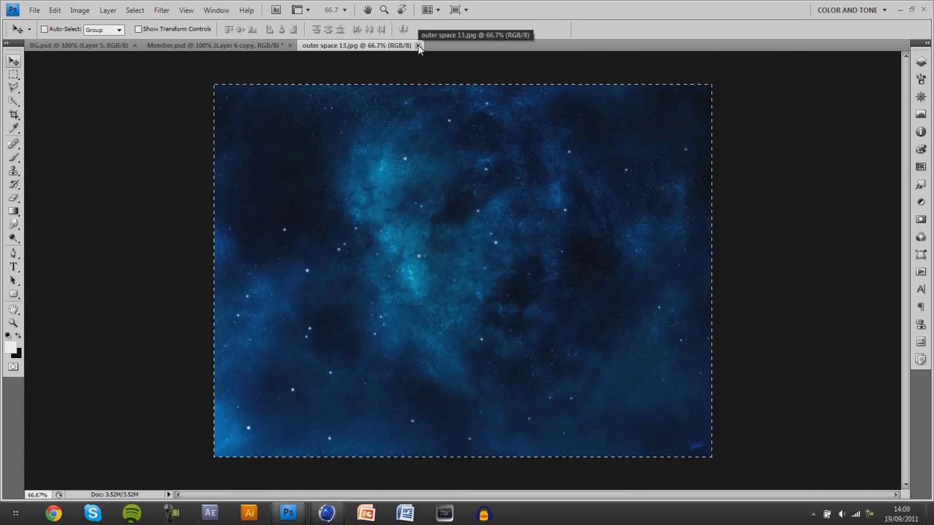
{"action": "left_click", "coordinate": [418, 45]}
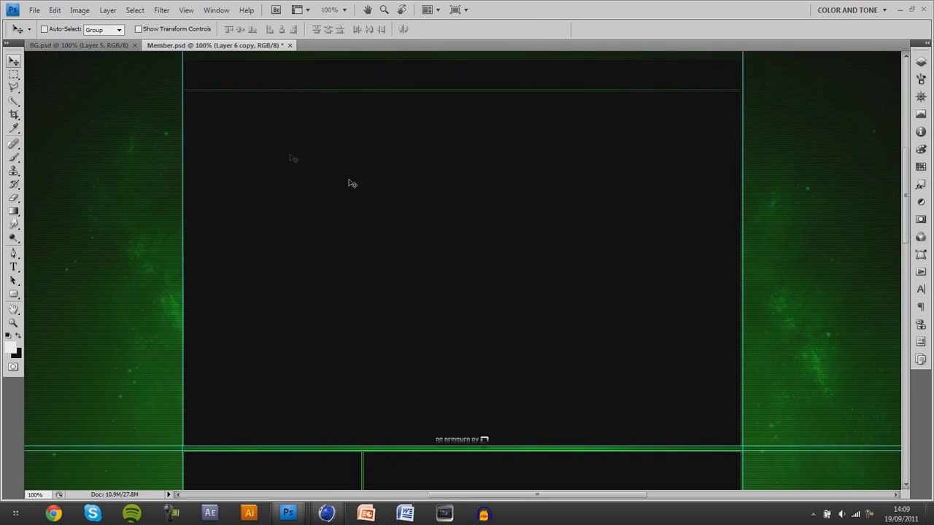
{"action": "left_click", "coordinate": [919, 63]}
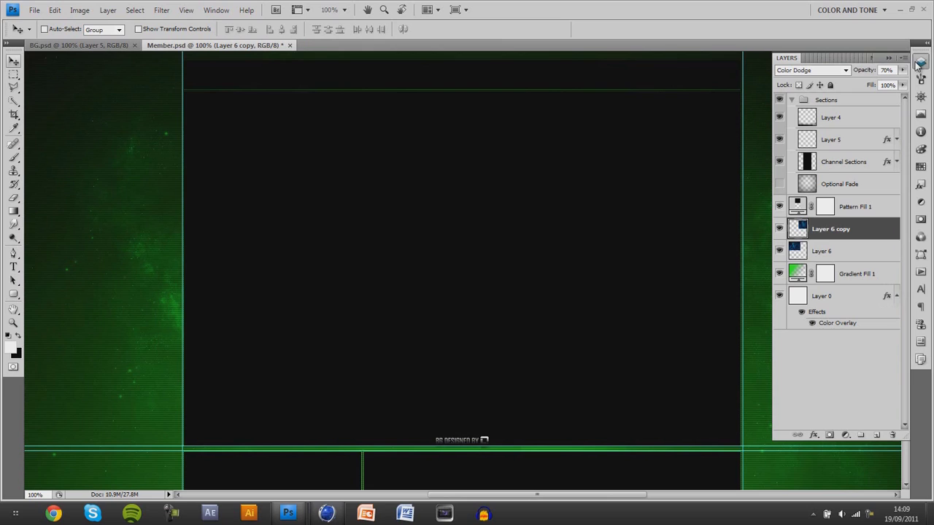
{"action": "left_click", "coordinate": [920, 63]}
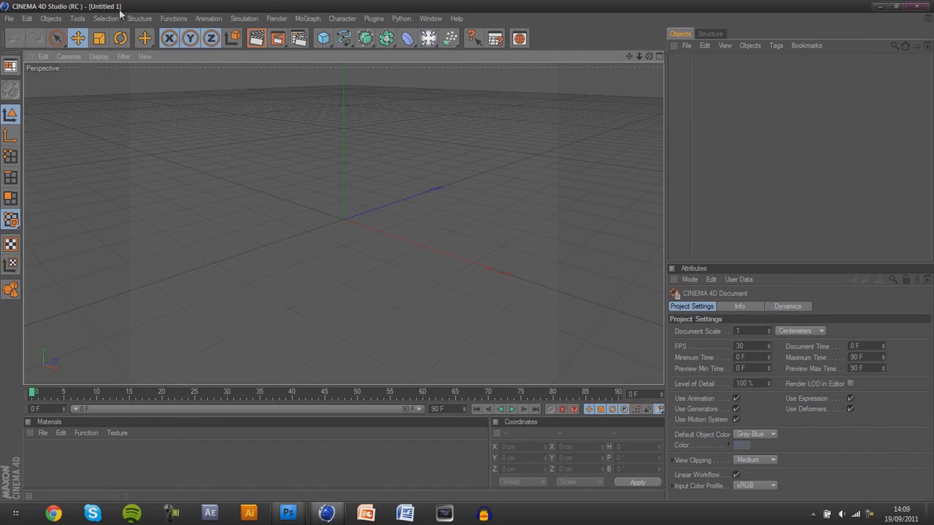
Open the GreyscalegorillaLightKitPro1.lib4d library from the GreyScaleGorilla Light Kit folder in Cinema 4D Resources.
{"action": "key", "text": "ctrl+o"}
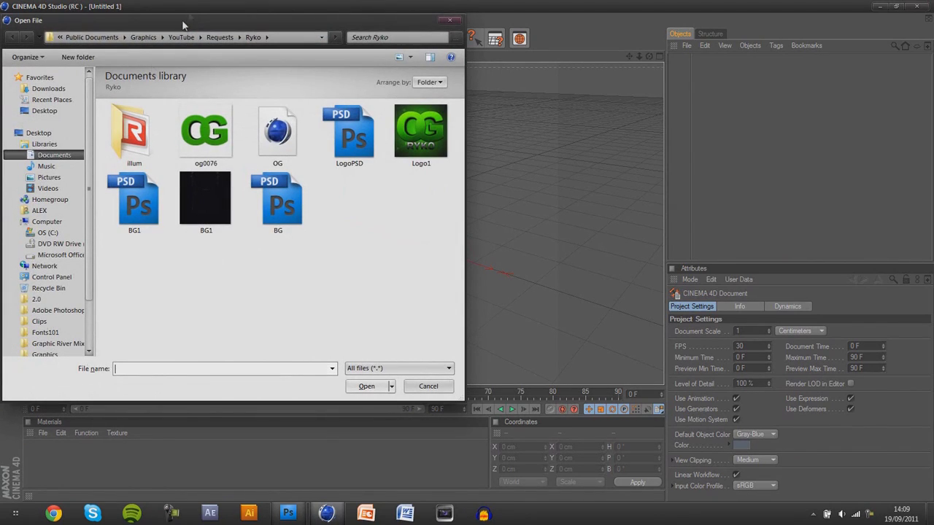
{"action": "left_click", "coordinate": [182, 35]}
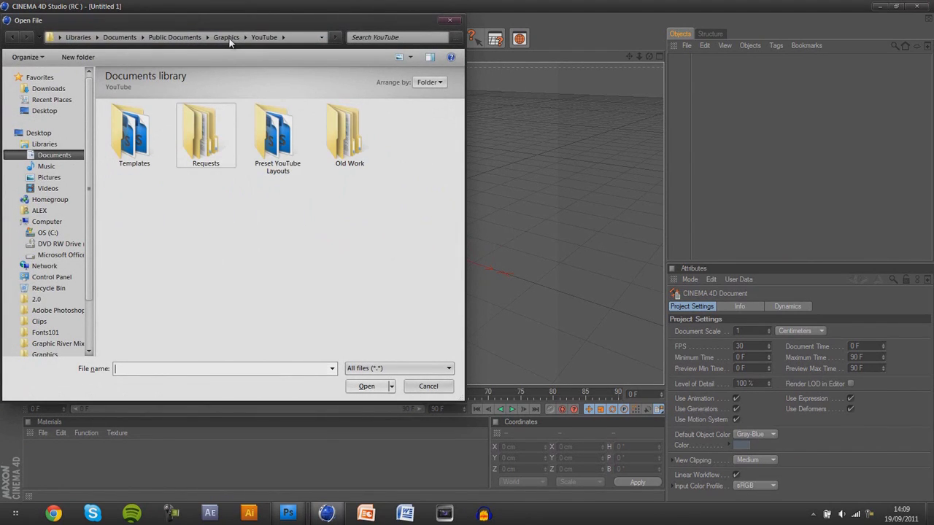
{"action": "left_click", "coordinate": [228, 39]}
{"action": "double_click", "coordinate": [194, 257]}
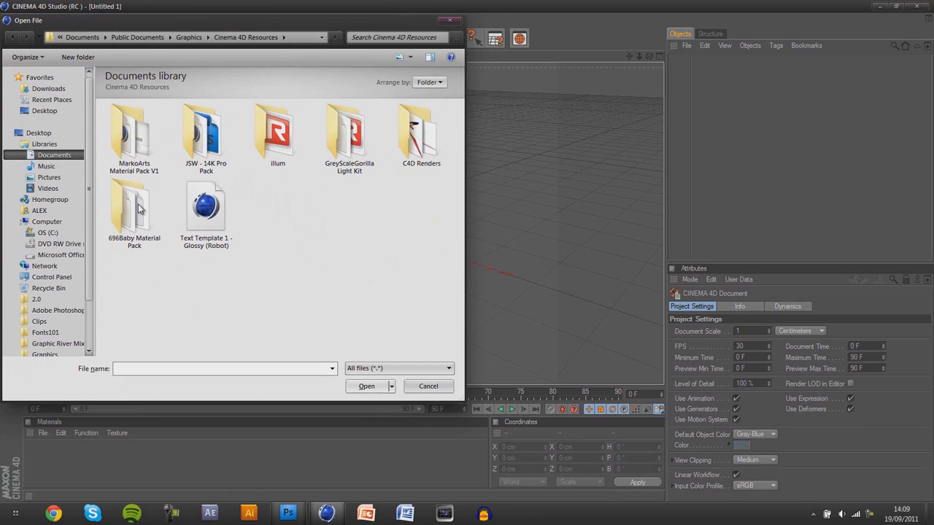
{"action": "double_click", "coordinate": [338, 149]}
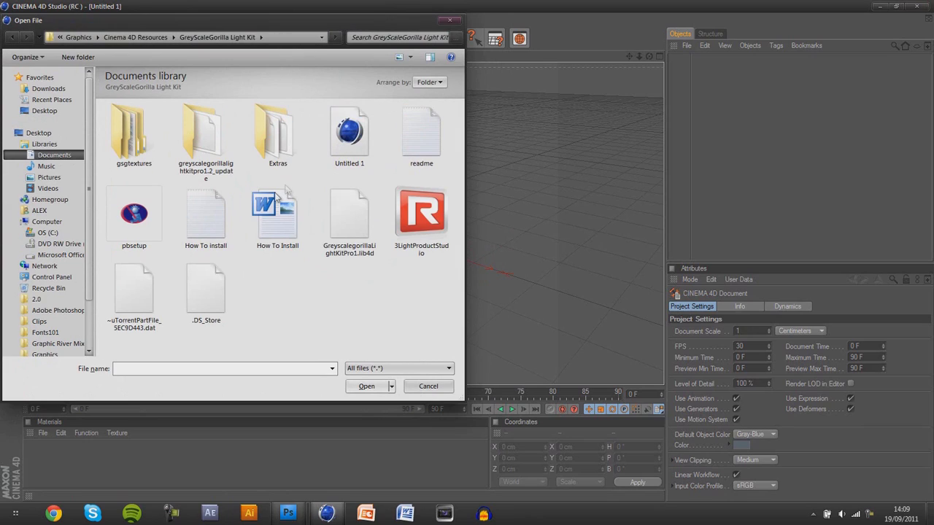
{"action": "double_click", "coordinate": [348, 213]}
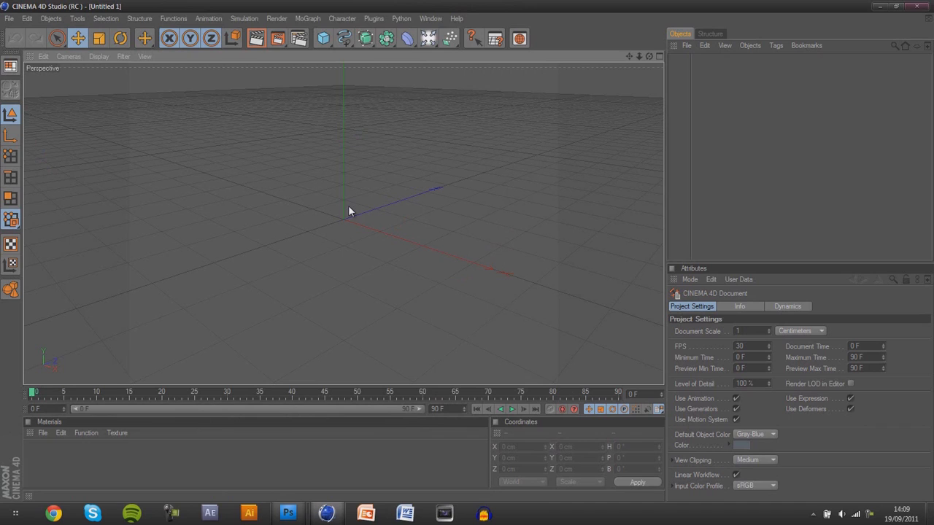
{"action": "double_click", "coordinate": [348, 207]}
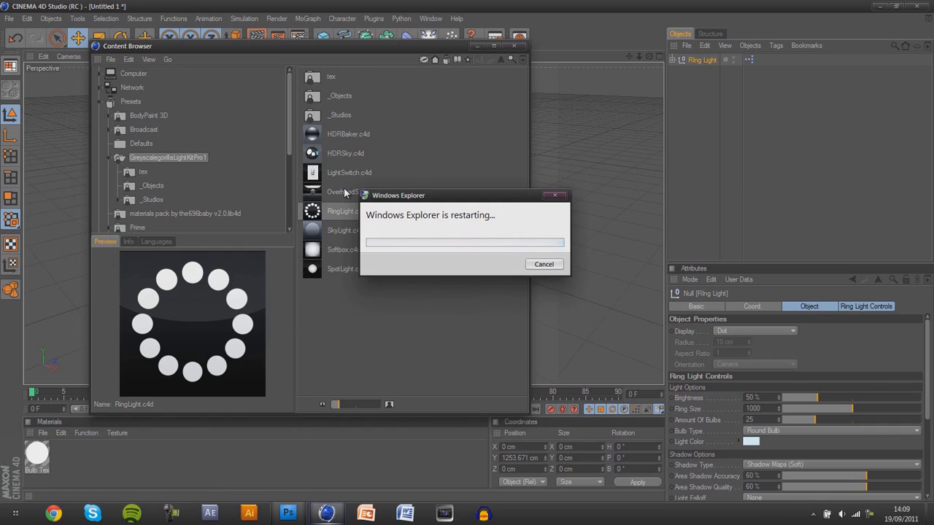
{"action": "left_click", "coordinate": [535, 263]}
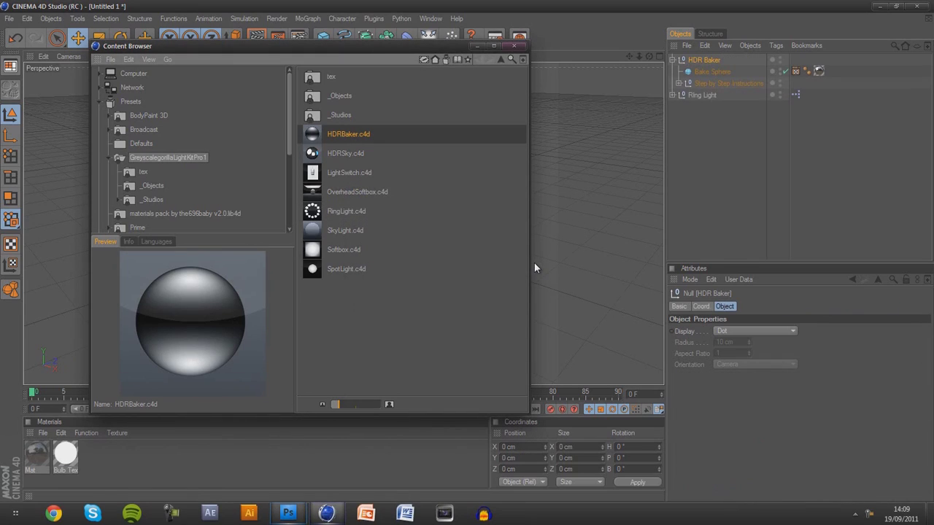
Load the 3LightProductStudio.c4d scene from the light kit's _Studios folder and close the Content Browser.
{"action": "key", "text": "Up"}
{"action": "key", "text": "Return"}
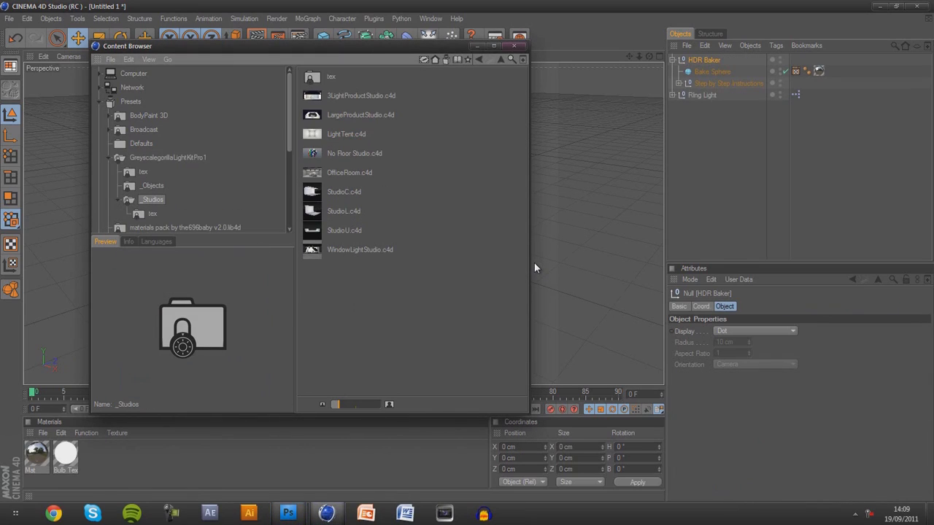
{"action": "key", "text": "Down"}
{"action": "key", "text": "Return"}
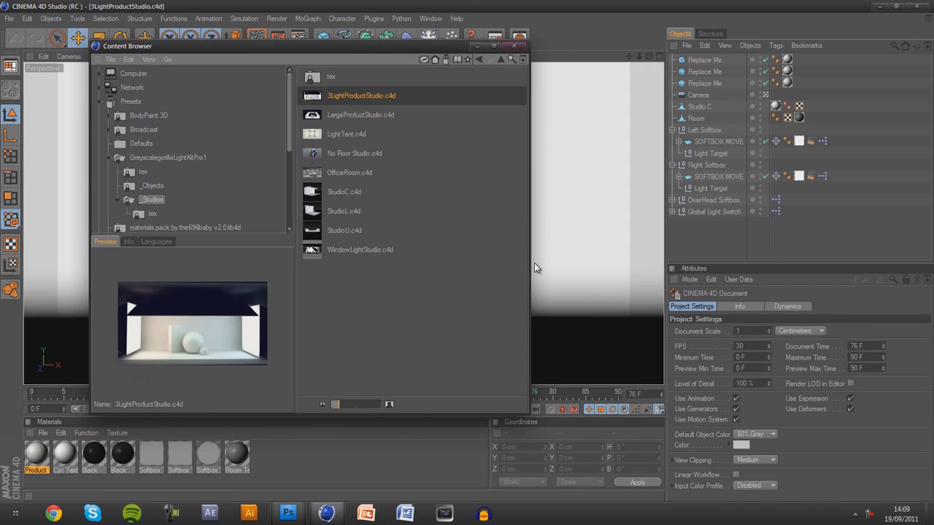
{"action": "left_click", "coordinate": [513, 46]}
Delete the three Replace Me objects, Studio C and Room from the scene.
{"action": "left_click", "coordinate": [705, 60]}
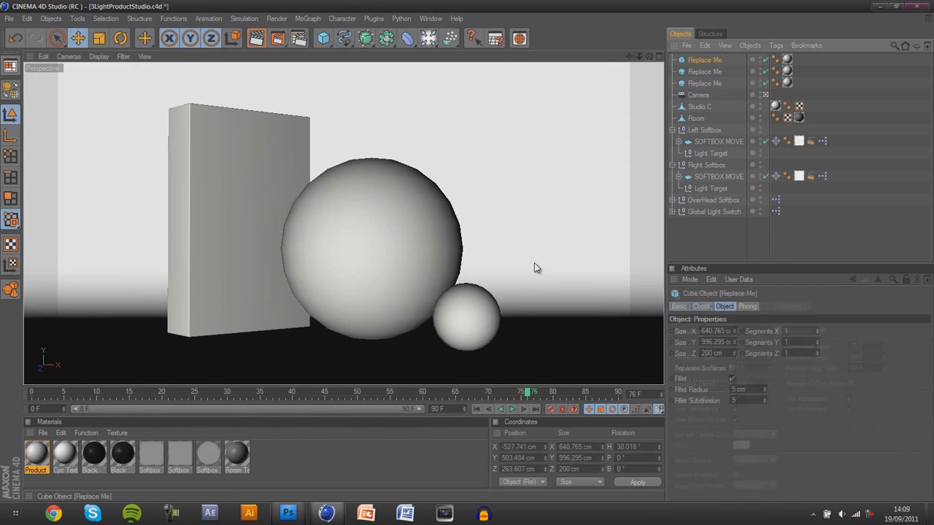
{"action": "left_click", "coordinate": [705, 83], "text": "shift"}
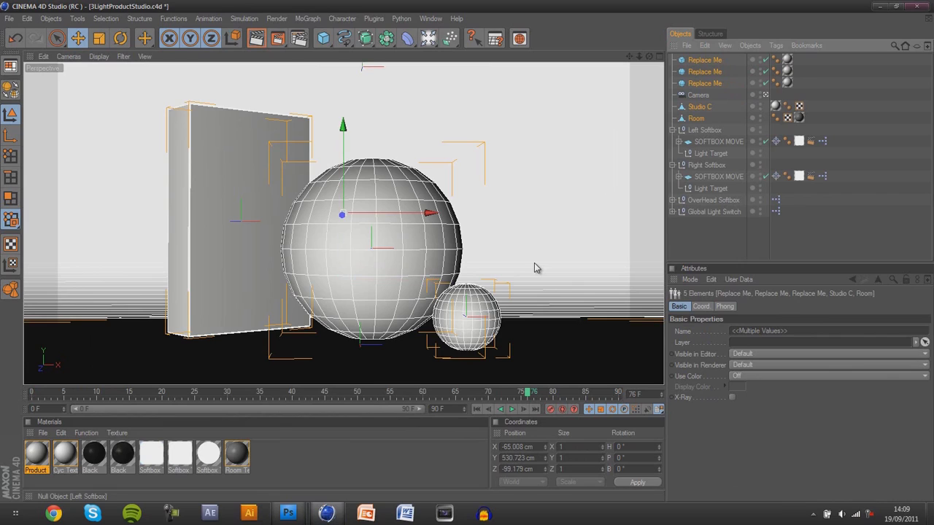
{"action": "key", "text": "Delete"}
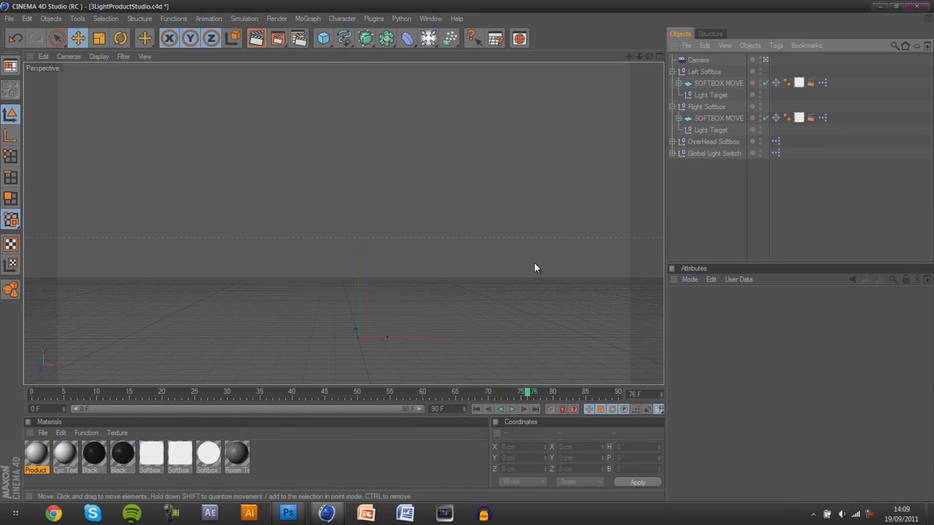
Add a MoText object reading "Text" and "Tutorial" on two lines and set its alignment to Middle.
{"action": "left_click", "coordinate": [318, 146]}
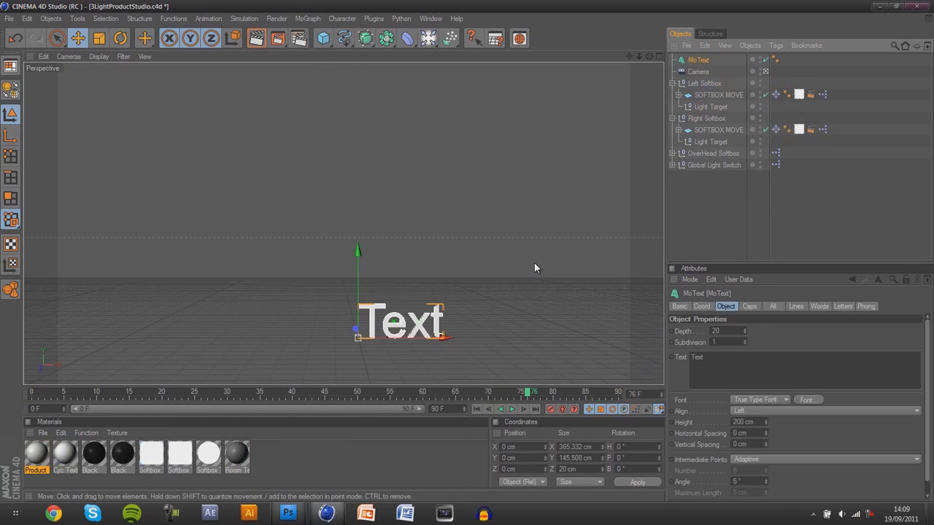
{"action": "double_click", "coordinate": [697, 357]}
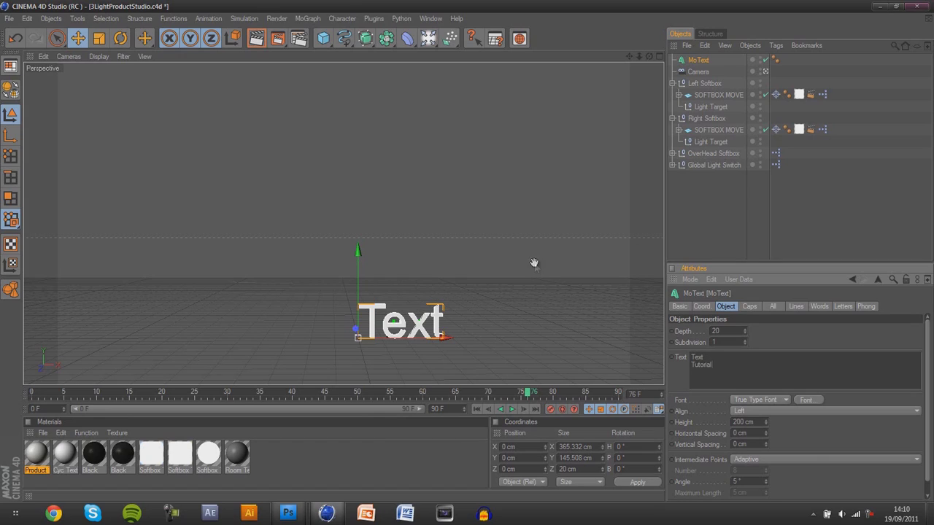
{"action": "left_click", "coordinate": [824, 411]}
{"action": "left_click", "coordinate": [825, 433]}
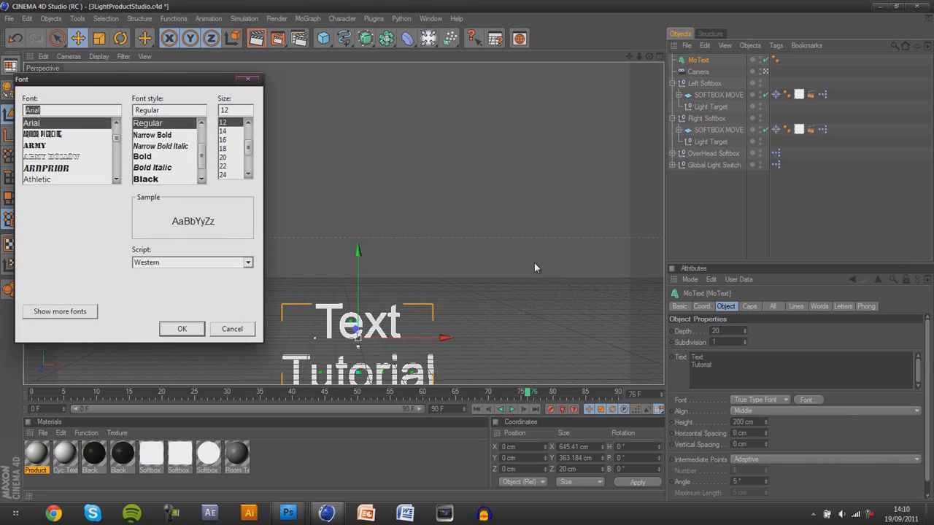
Change the MoText font to the wide display font found under "col" and raise the text to about 532 cm in Y.
{"action": "type", "text": "col"}
{"action": "key", "text": "Return"}
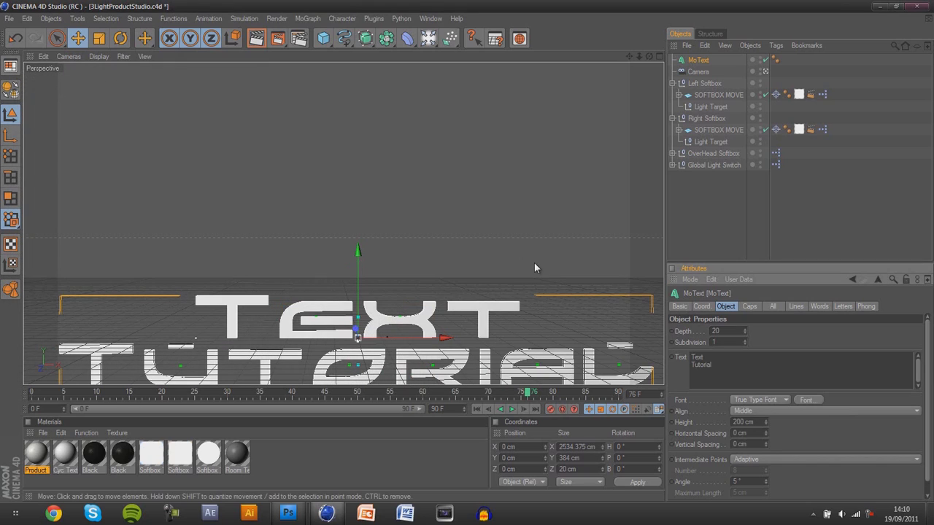
{"action": "left_click_drag", "start_coordinate": [357, 251], "coordinate": [358, 149]}
{"action": "left_click_drag", "start_coordinate": [534, 267], "coordinate": [534, 267]}
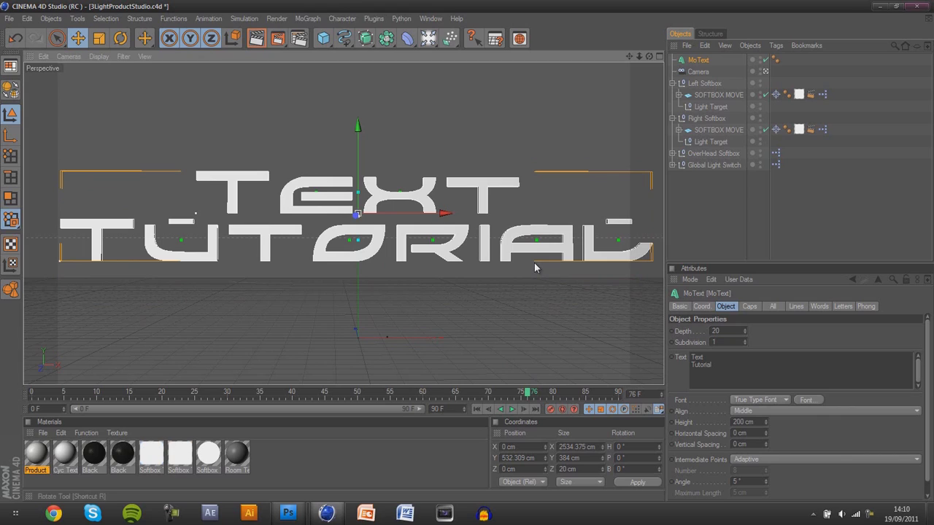
Scale the MoText down uniformly to about 2092 cm wide and set its extrusion depth to 51.
{"action": "key", "text": "e"}
{"action": "key", "text": "t"}
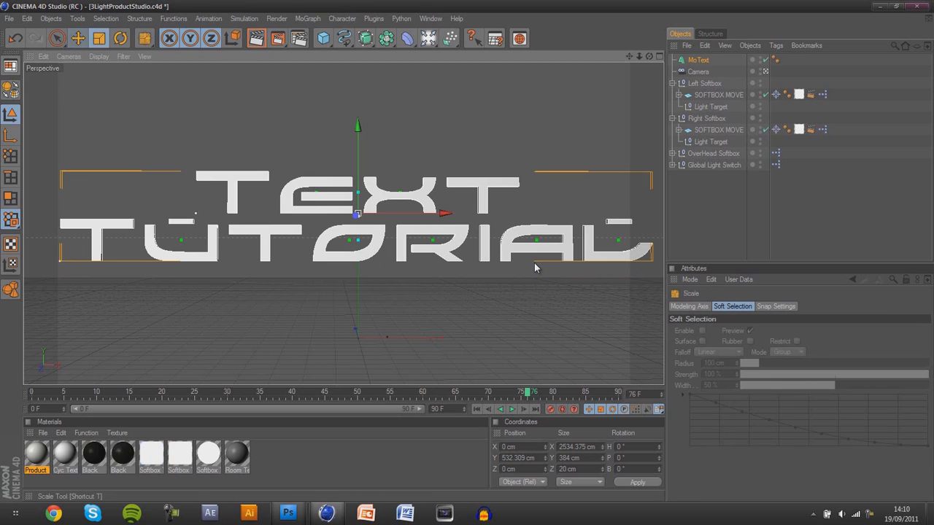
{"action": "left_click_drag", "start_coordinate": [534, 267], "coordinate": [534, 267]}
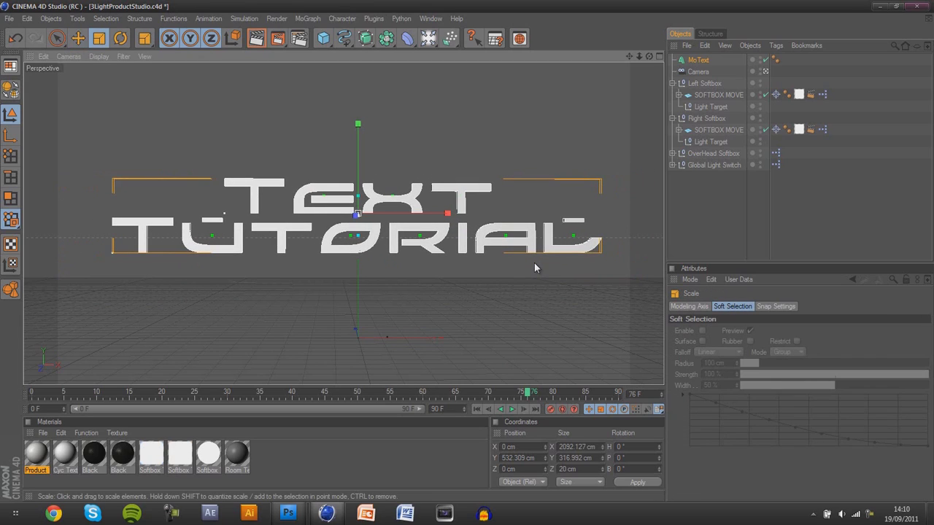
{"action": "key", "text": "e"}
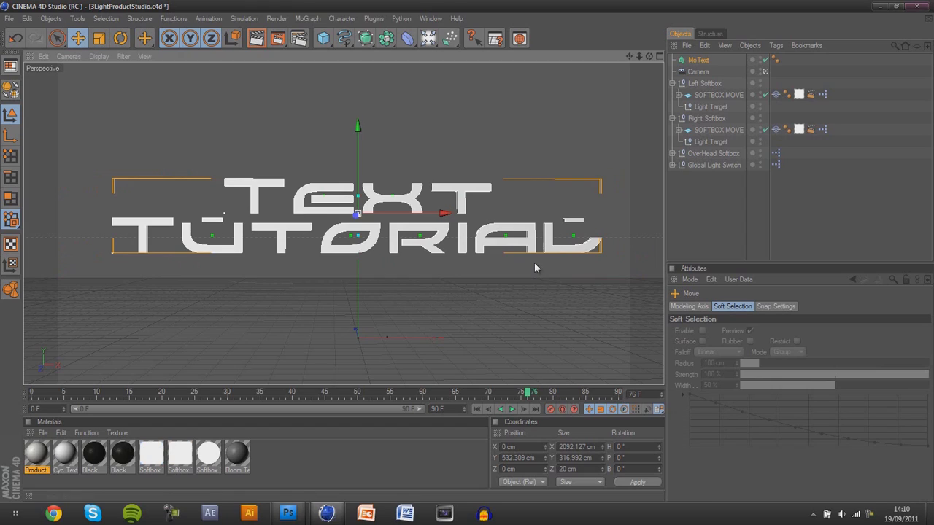
{"action": "left_click", "coordinate": [698, 60]}
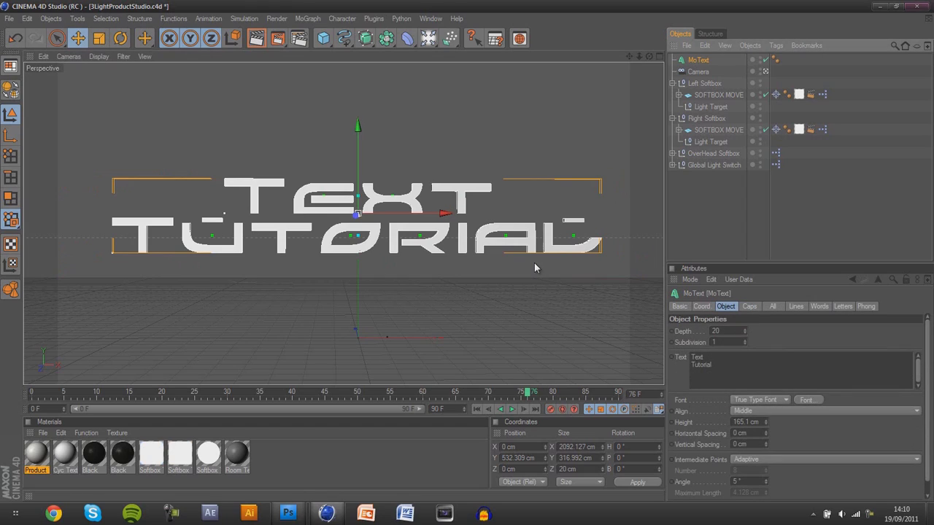
{"action": "left_click_drag", "start_coordinate": [745, 331], "coordinate": [745, 308]}
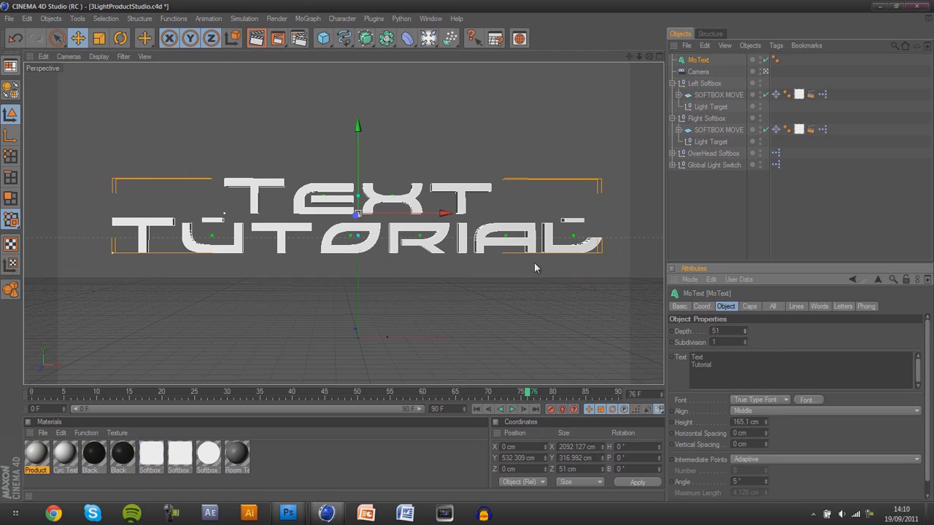
Set the MoText's start and end caps to Fillet Cap and enable Constrain.
{"action": "left_click", "coordinate": [750, 306]}
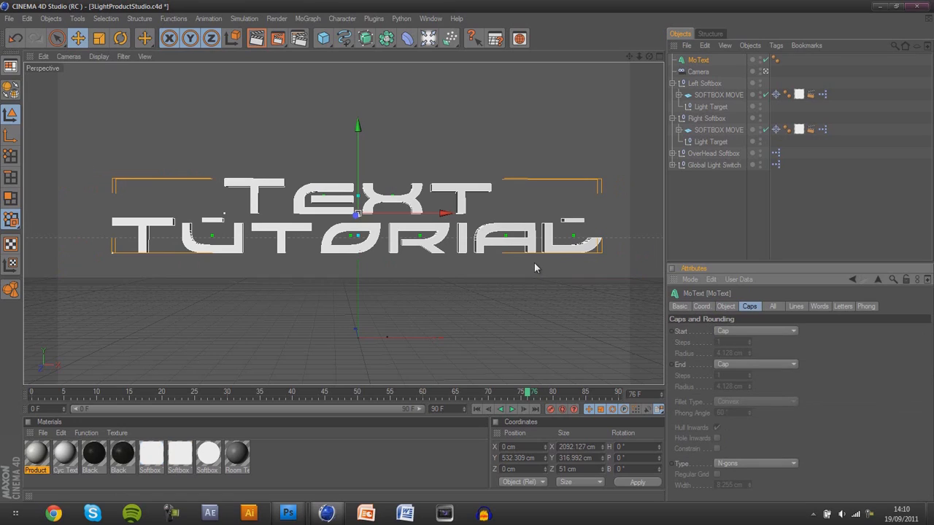
{"action": "left_click", "coordinate": [756, 330]}
{"action": "left_click", "coordinate": [729, 364]}
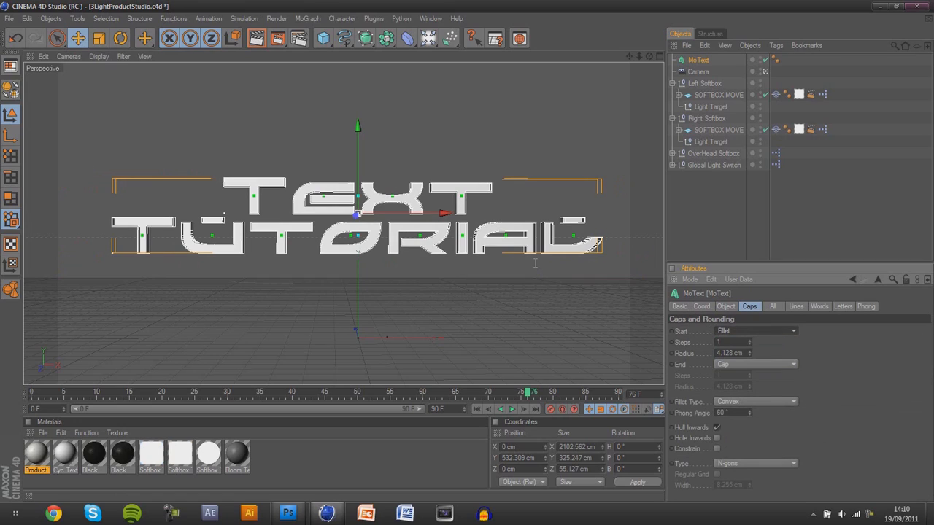
{"action": "left_click", "coordinate": [756, 330]}
{"action": "left_click", "coordinate": [730, 375]}
{"action": "left_click", "coordinate": [756, 364]}
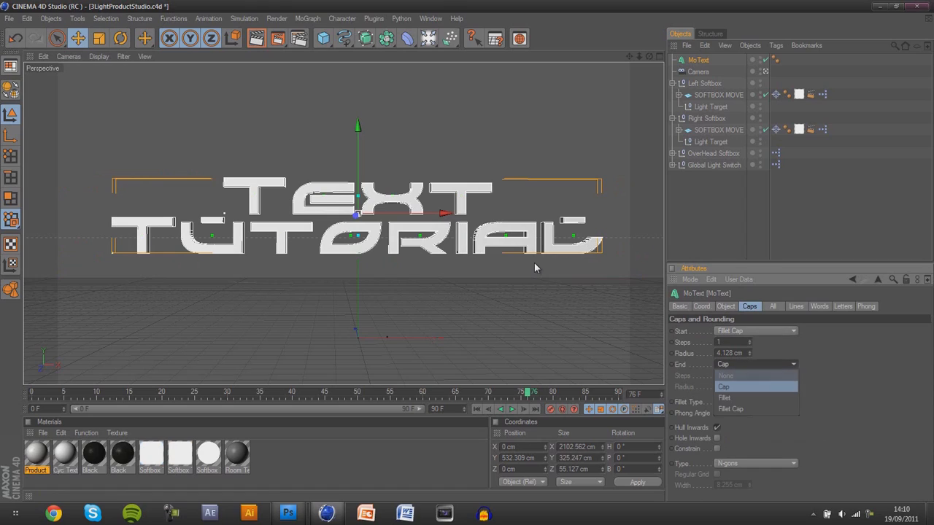
{"action": "left_click", "coordinate": [731, 409]}
{"action": "left_click", "coordinate": [717, 449]}
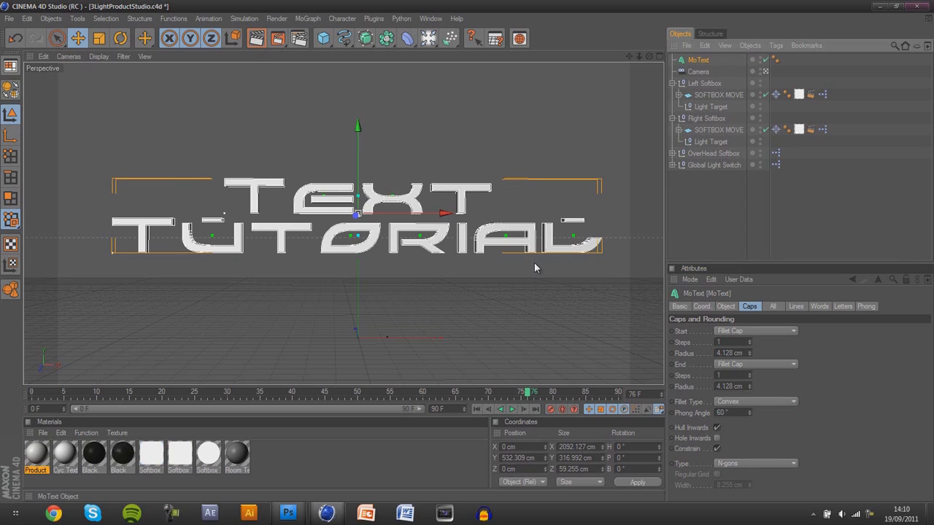
Paste two copies of the MoText and offset them behind the original, at about 63 cm and 98 cm in Z.
{"action": "key", "text": "ctrl+v"}
{"action": "key", "text": "ctrl+v"}
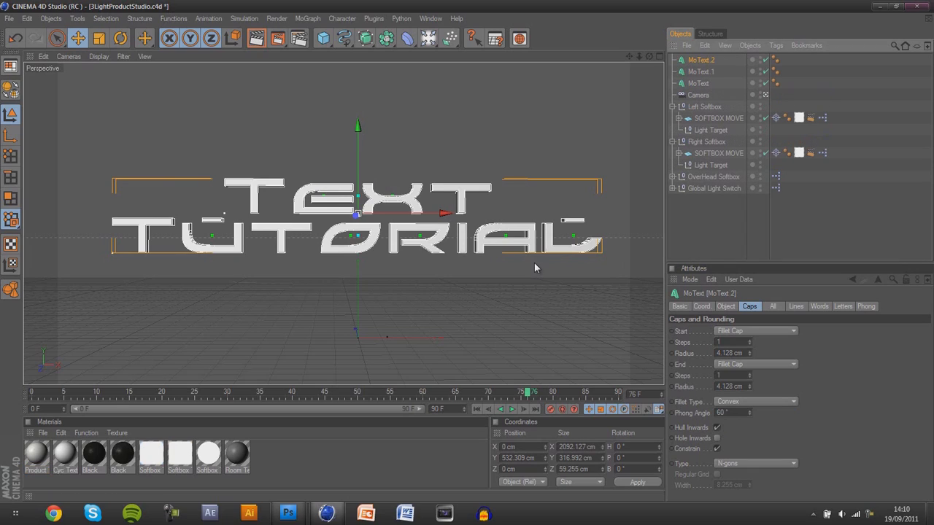
{"action": "middle_click", "coordinate": [534, 262]}
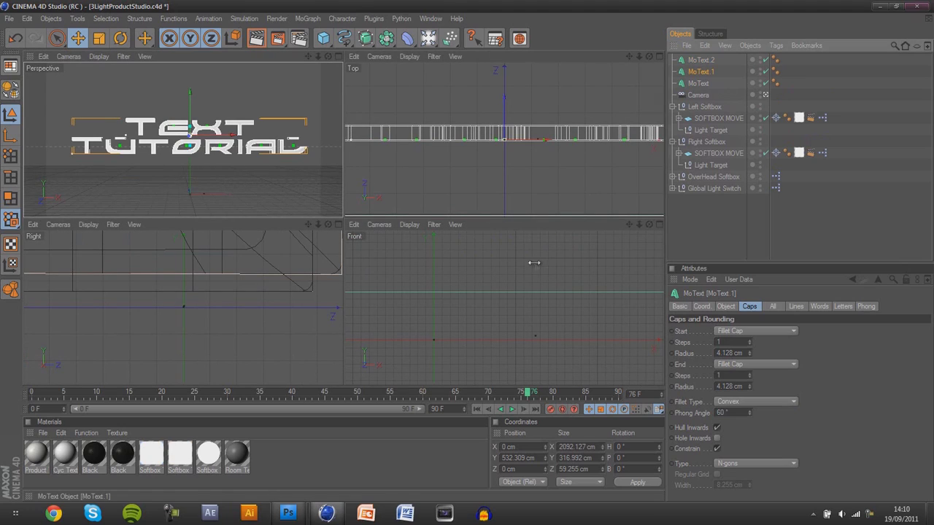
{"action": "key", "text": "Down"}
{"action": "mouse_move", "coordinate": [503, 96]}
{"action": "left_mouse_down"}
{"action": "mouse_move", "coordinate": [503, 65]}
{"action": "mouse_move", "coordinate": [504, 81]}
{"action": "left_mouse_up"}
{"action": "left_click_drag", "start_coordinate": [534, 264], "coordinate": [534, 264]}
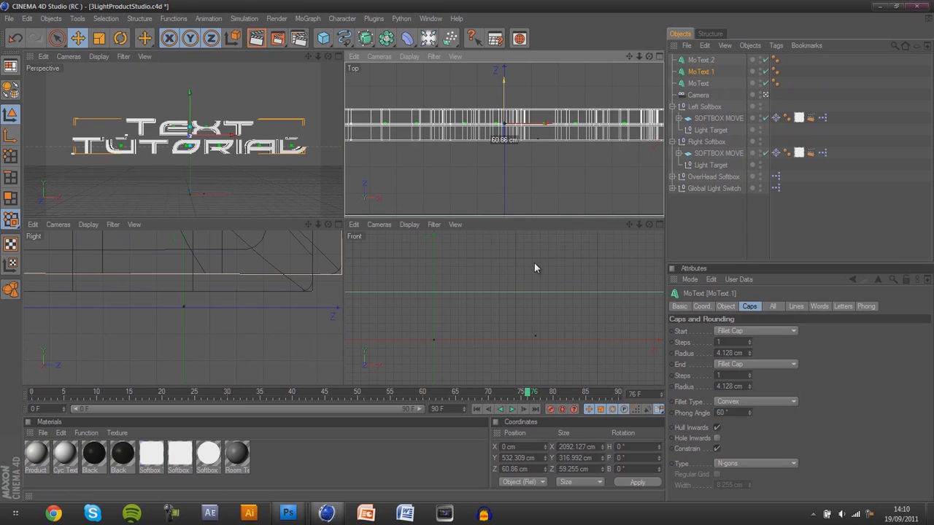
{"action": "key", "text": "Up"}
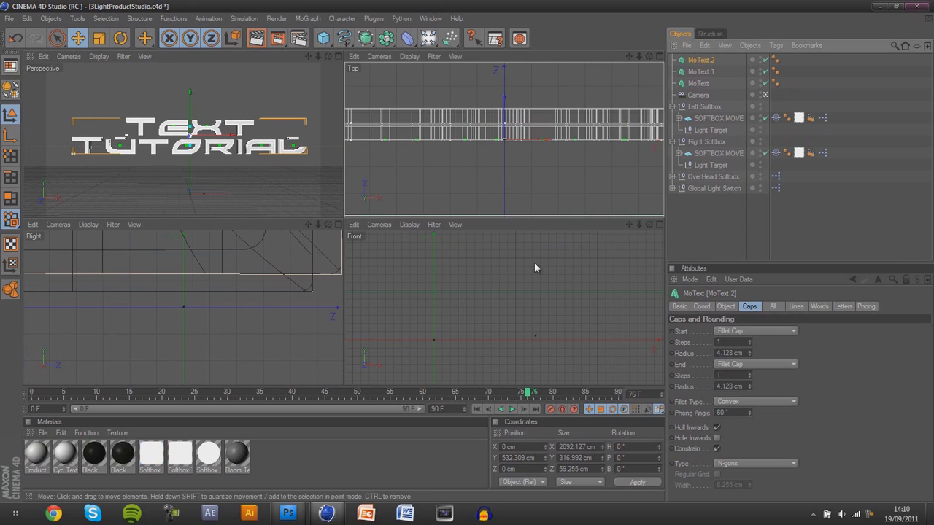
{"action": "left_click_drag", "start_coordinate": [534, 268], "coordinate": [534, 264]}
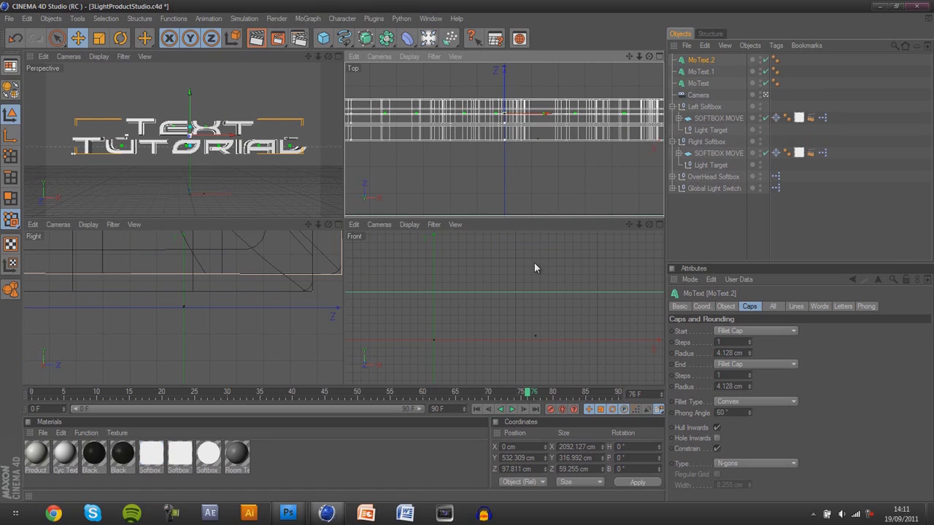
Disable Constrain on both MoText copies and set the rearmost copy's start and end fillet radii to 6.128 cm.
{"action": "left_click", "coordinate": [716, 449]}
{"action": "left_click", "coordinate": [749, 351]}
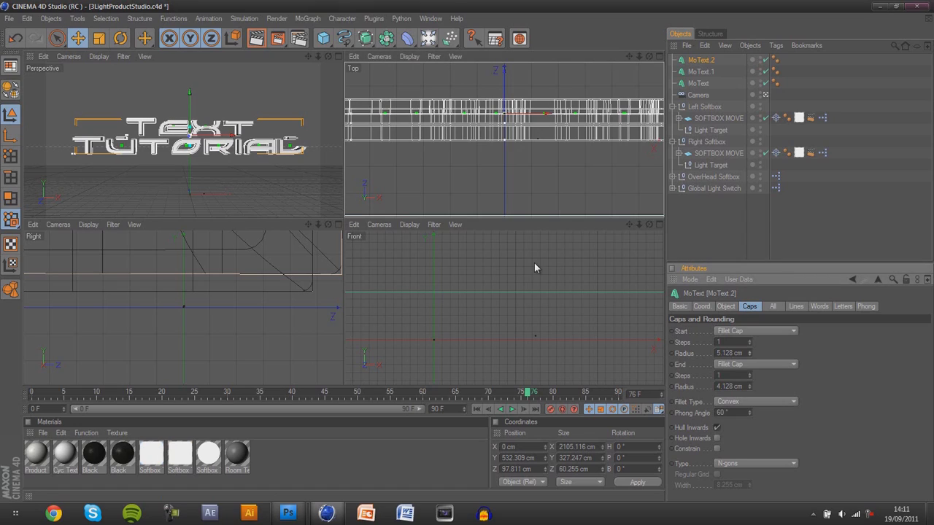
{"action": "left_click", "coordinate": [749, 351]}
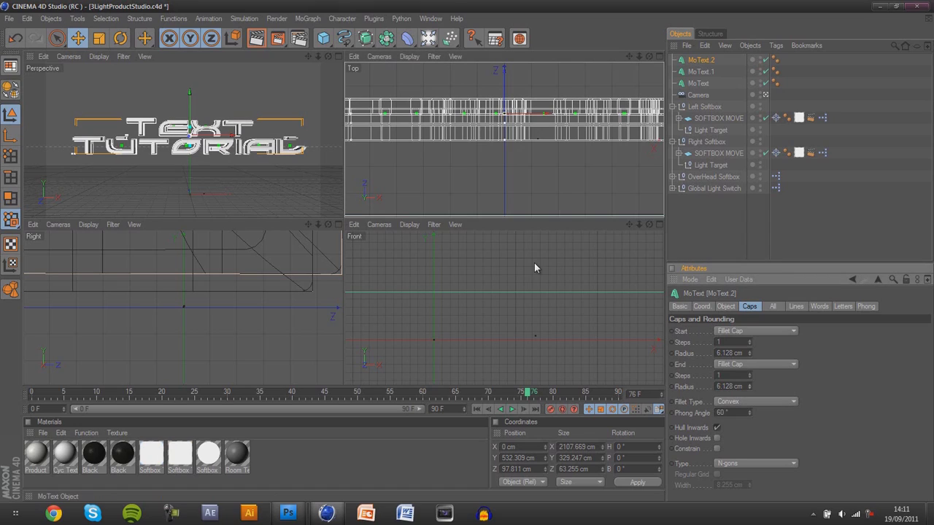
{"action": "left_click", "coordinate": [701, 72]}
{"action": "left_click", "coordinate": [717, 449]}
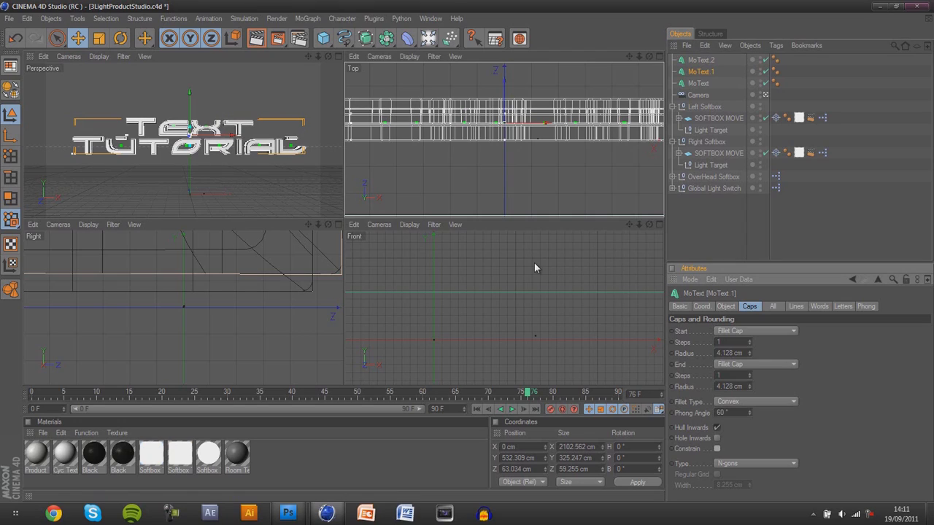
Create a Nukei shader material and apply it to the front MoText object.
{"action": "left_click", "coordinate": [43, 434]}
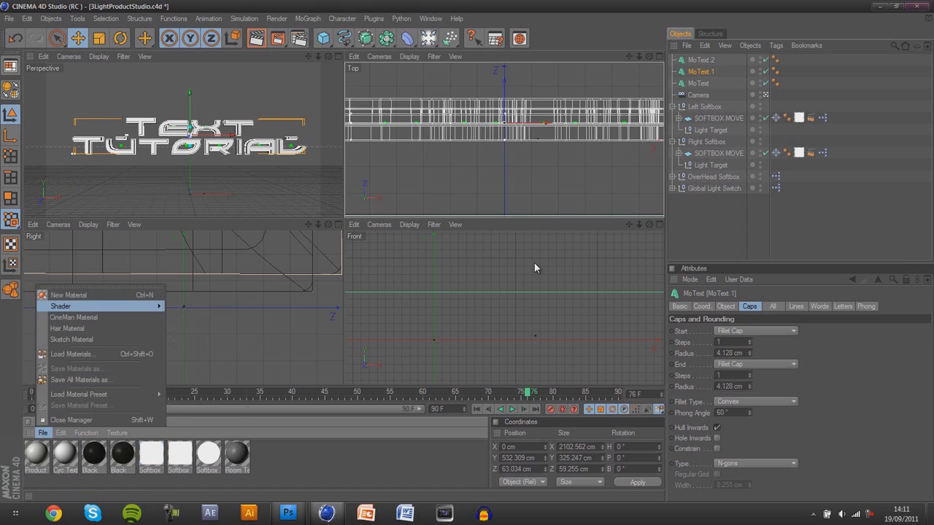
{"action": "mouse_move", "coordinate": [60, 306]}
{"action": "left_click", "coordinate": [175, 373]}
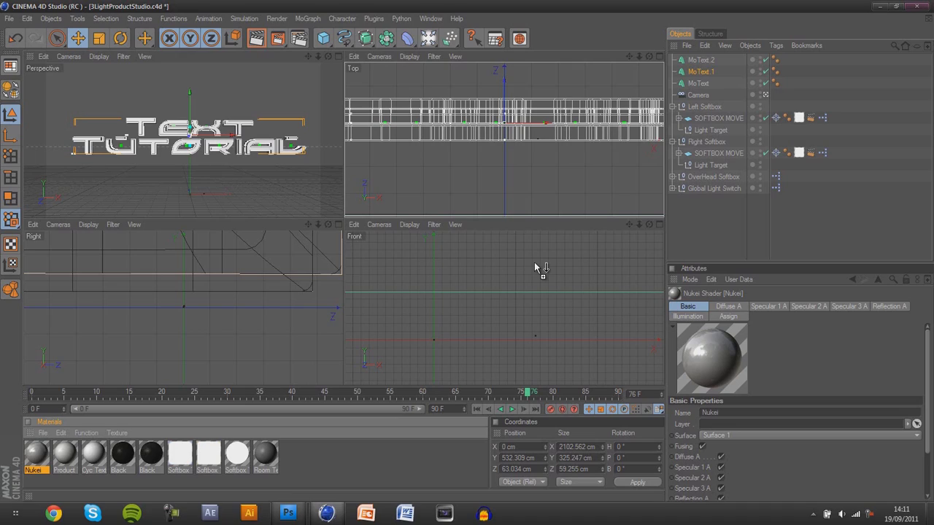
{"action": "left_click_drag", "start_coordinate": [534, 264], "coordinate": [535, 264]}
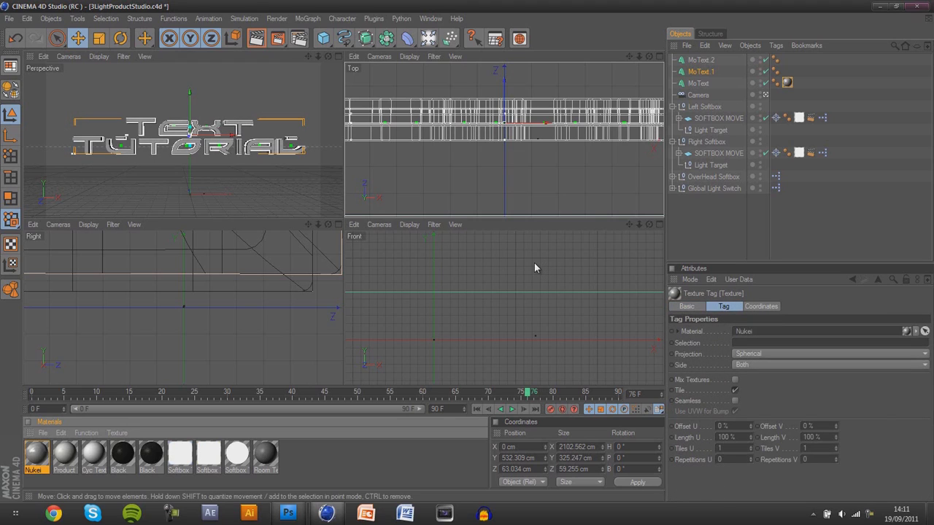
Switch to Photoshop, examine the 3D text styling in BG.psd for reference, and return to Cinema 4D.
{"action": "key", "text": "alt+Tab"}
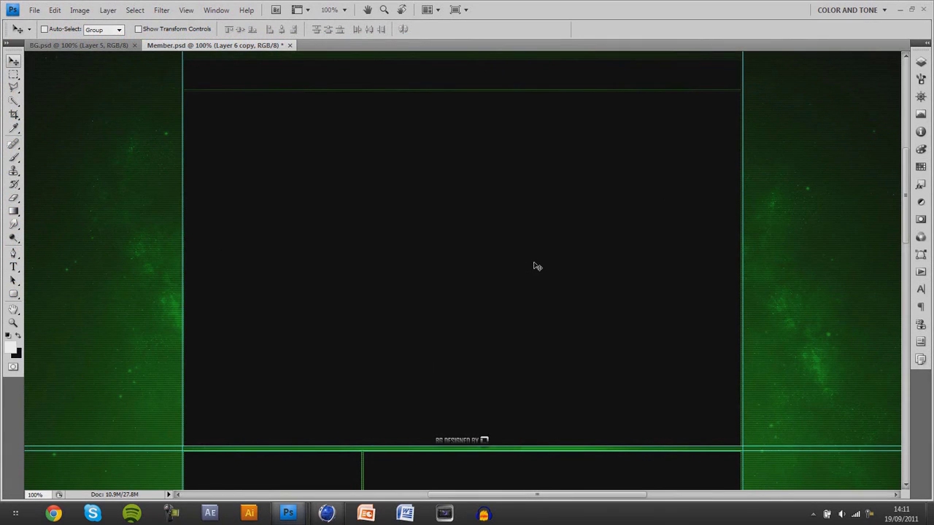
{"action": "key", "text": "ctrl+Tab"}
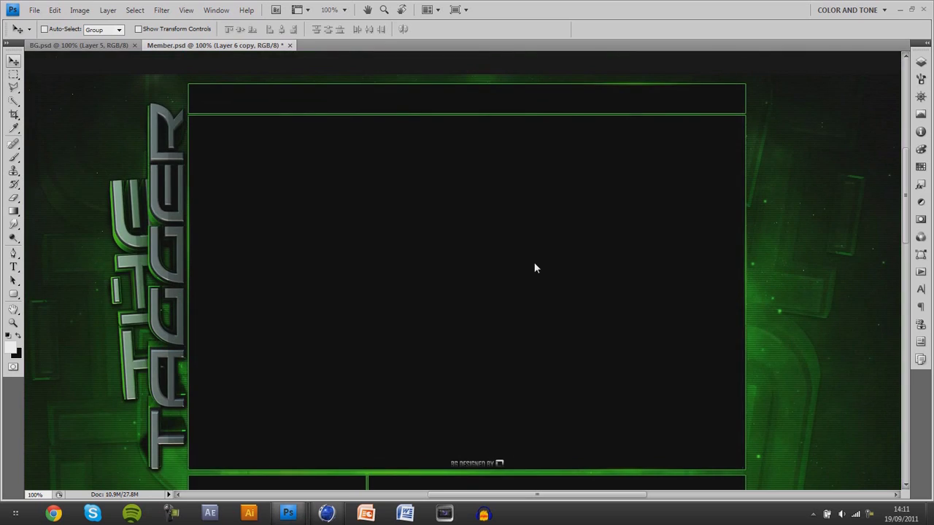
{"action": "key", "text": "ctrl+Tab"}
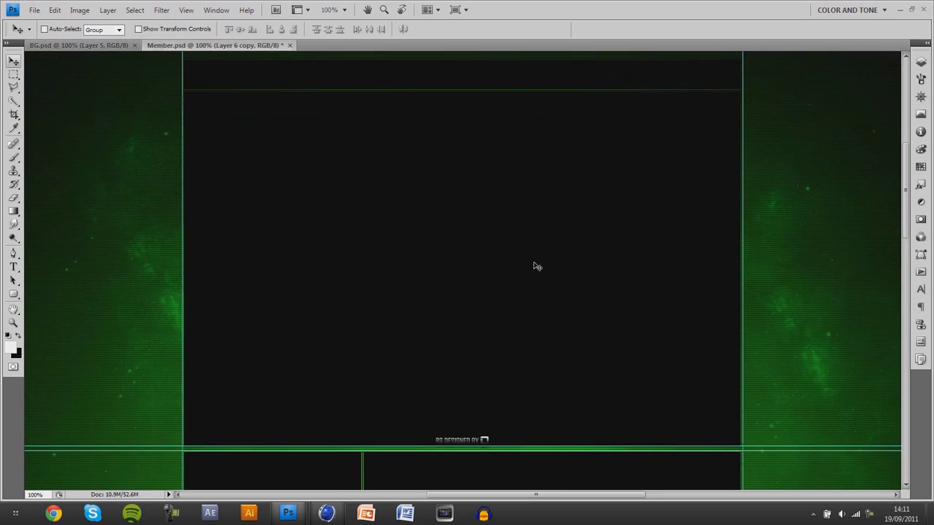
{"action": "key", "text": "alt+Tab"}
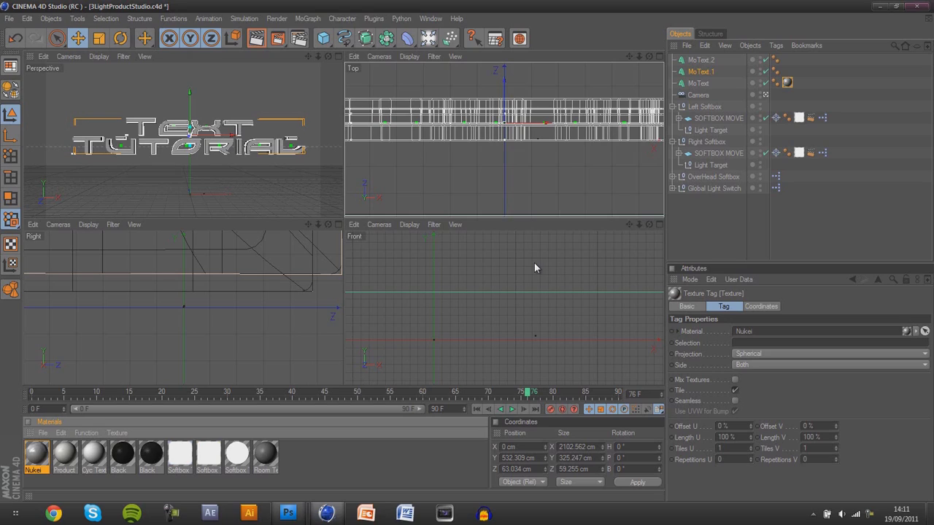
Apply a new black material to the middle MoText copy and set its start and end fillet radii to 5.128 cm.
{"action": "left_click", "coordinate": [534, 268]}
{"action": "double_click", "coordinate": [380, 459]}
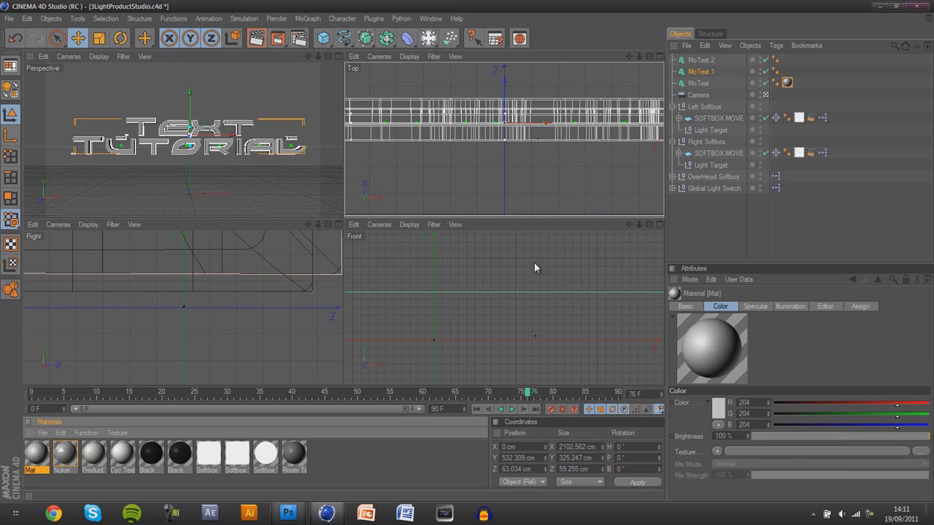
{"action": "left_click", "coordinate": [714, 412]}
{"action": "left_click_drag", "start_coordinate": [665, 391], "coordinate": [695, 427]}
{"action": "key", "text": "Return"}
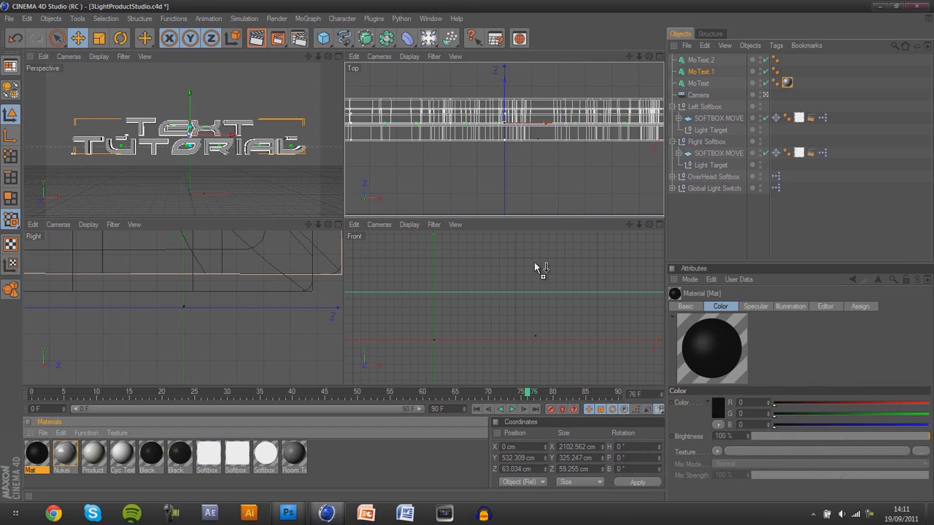
{"action": "left_click_drag", "start_coordinate": [536, 268], "coordinate": [534, 269]}
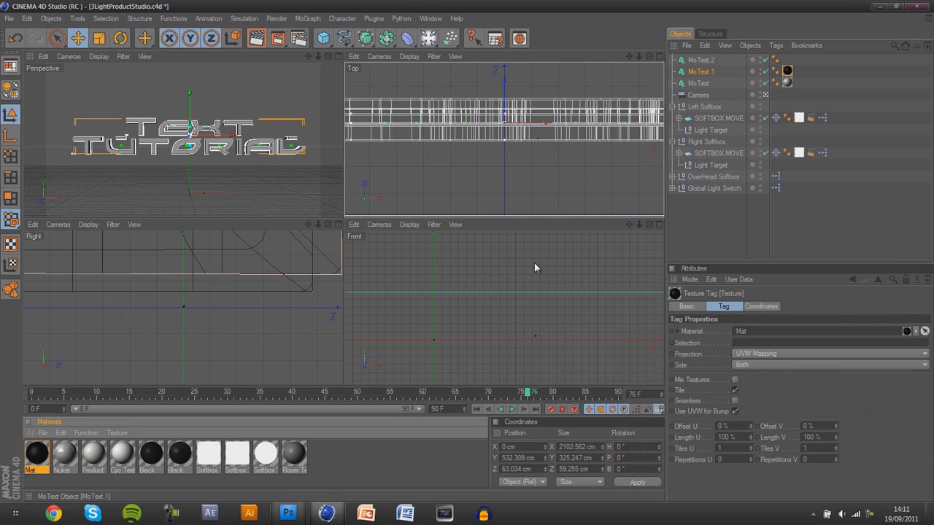
{"action": "left_click", "coordinate": [701, 72]}
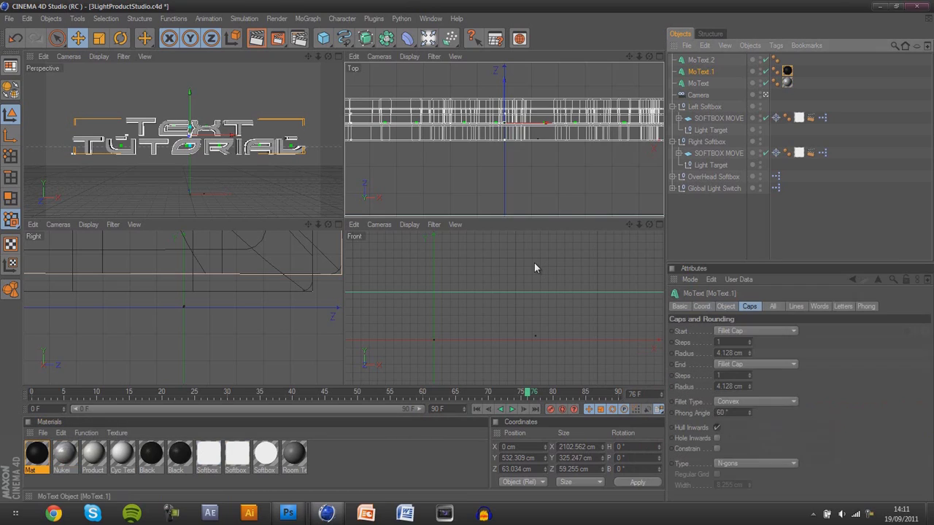
{"action": "left_click", "coordinate": [749, 351]}
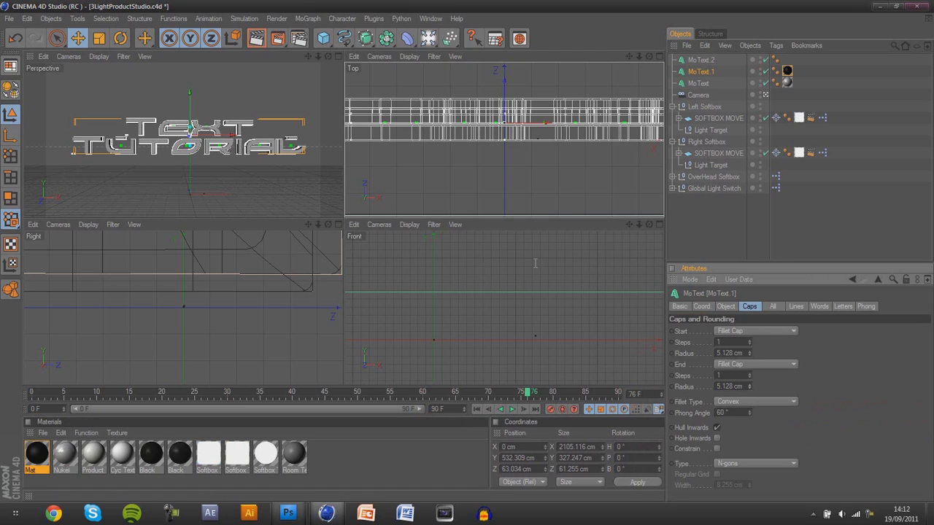
Create another new material and set its colour to bright green, RGB 42, 255, 0.
{"action": "double_click", "coordinate": [387, 460]}
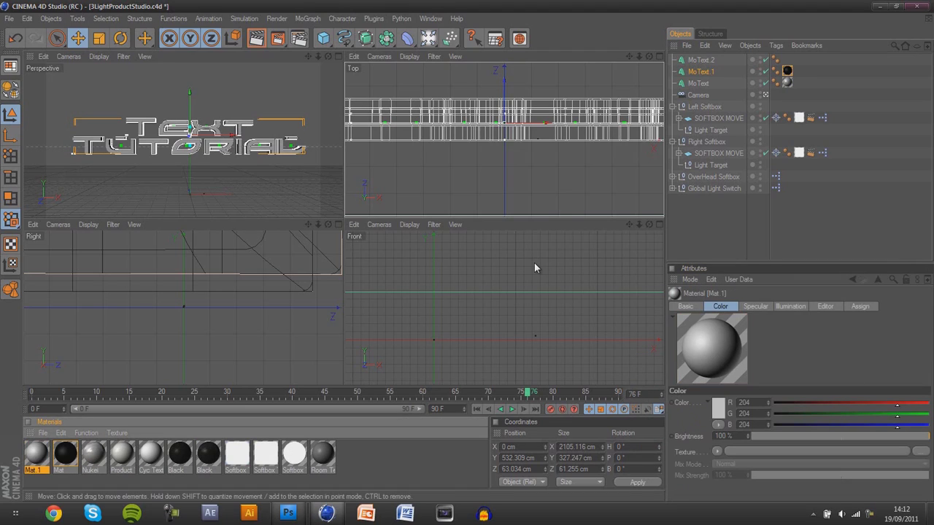
{"action": "left_click", "coordinate": [718, 409]}
{"action": "left_click_drag", "start_coordinate": [718, 373], "coordinate": [722, 364]}
{"action": "left_click", "coordinate": [696, 464]}
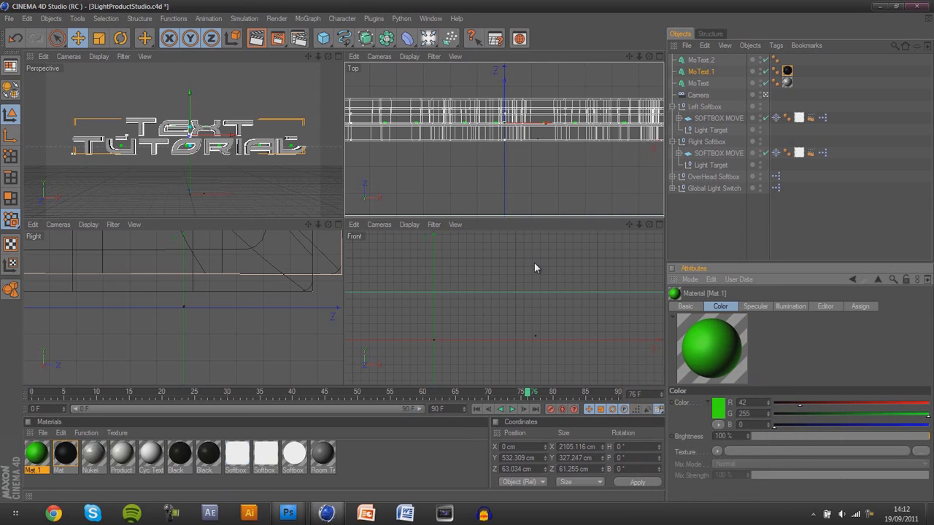
Enable luminance and reflection on the green material and set its luminance colour to RGB 42, 255, 0 at 11% brightness.
{"action": "left_click", "coordinate": [685, 306]}
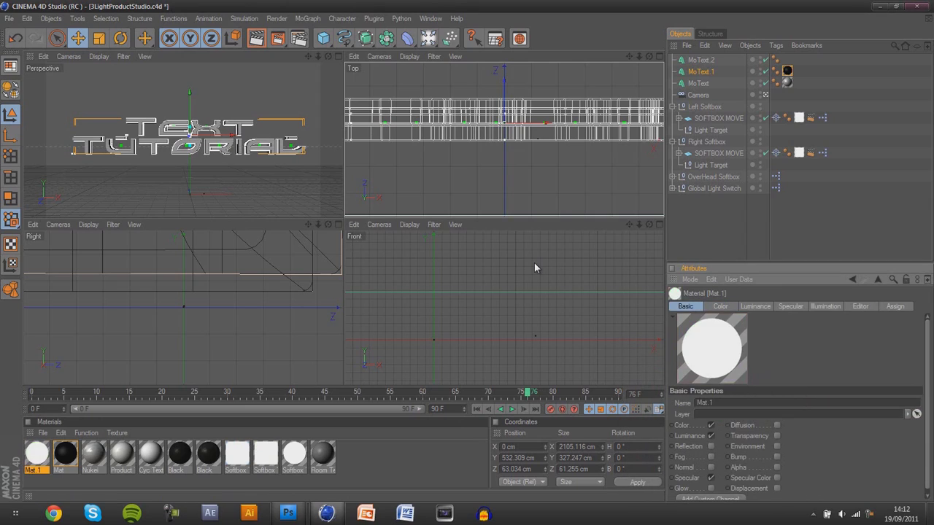
{"action": "left_click", "coordinate": [755, 307]}
{"action": "left_click", "coordinate": [719, 420]}
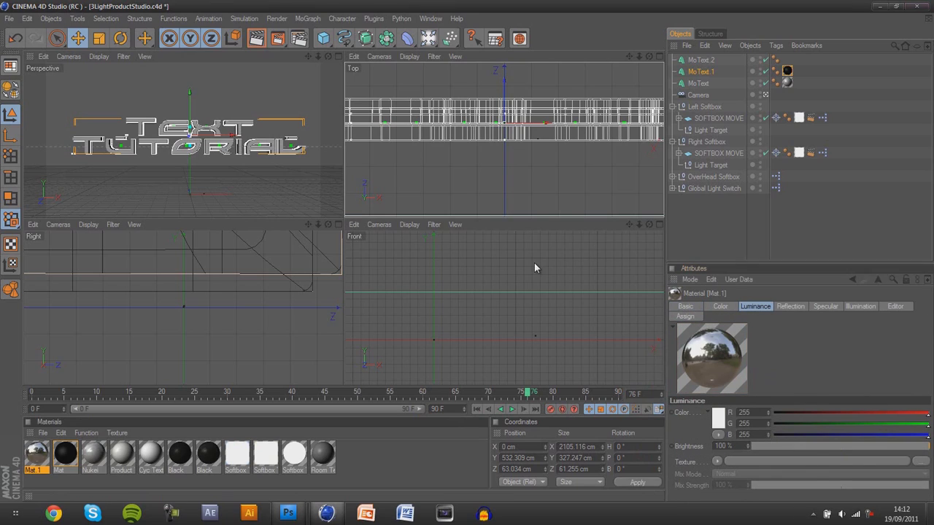
{"action": "left_click", "coordinate": [726, 375]}
{"action": "left_click", "coordinate": [725, 368]}
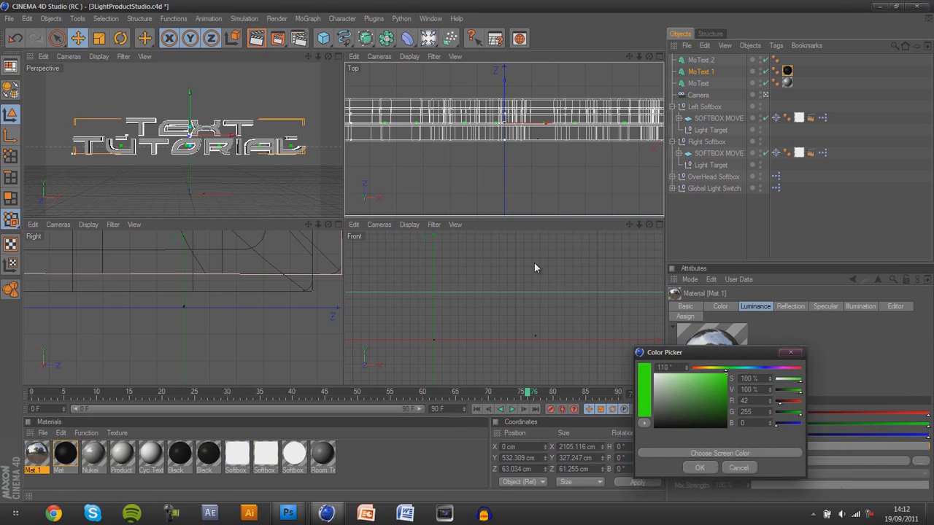
{"action": "left_click", "coordinate": [700, 468]}
{"action": "left_click", "coordinate": [771, 446]}
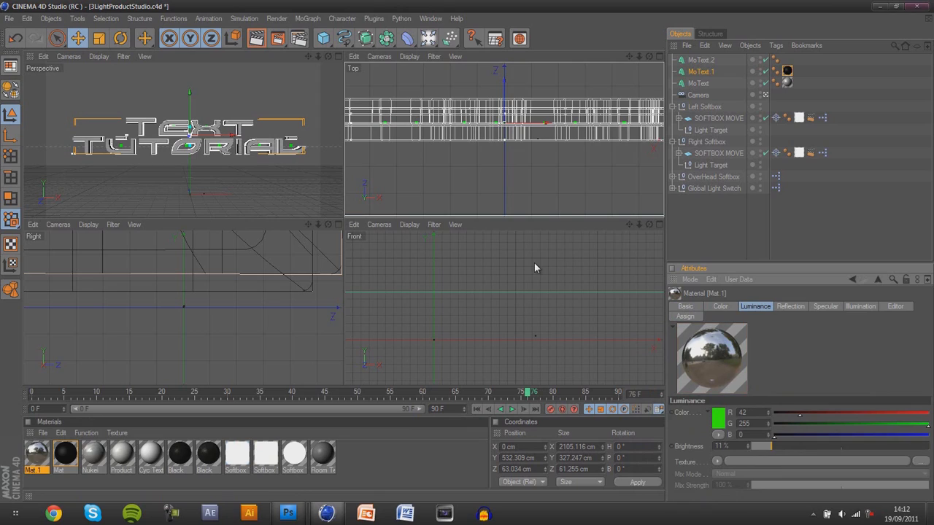
Set the green material's reflection to RGB 62, 233, 0 at 15% brightness and apply the material to the rear MoText.2 copy.
{"action": "left_click", "coordinate": [790, 307]}
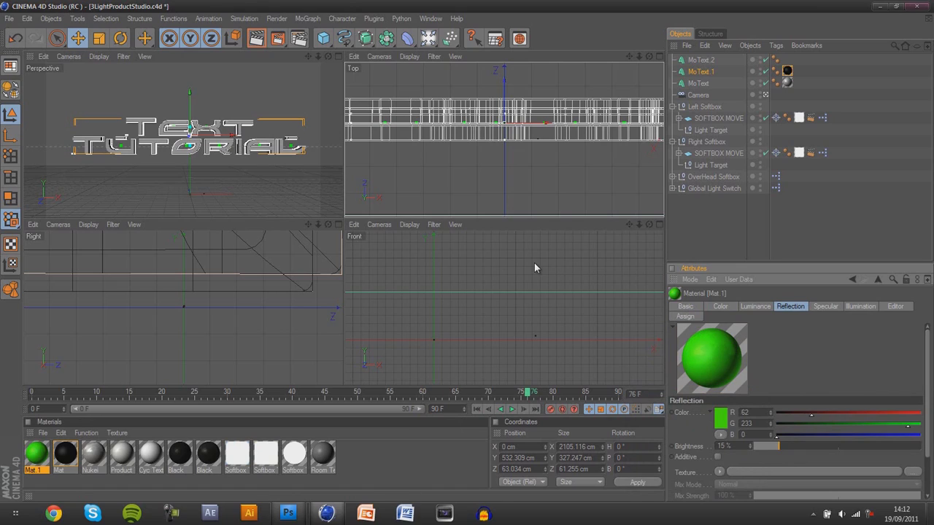
{"action": "left_click_drag", "start_coordinate": [36, 453], "coordinate": [701, 60]}
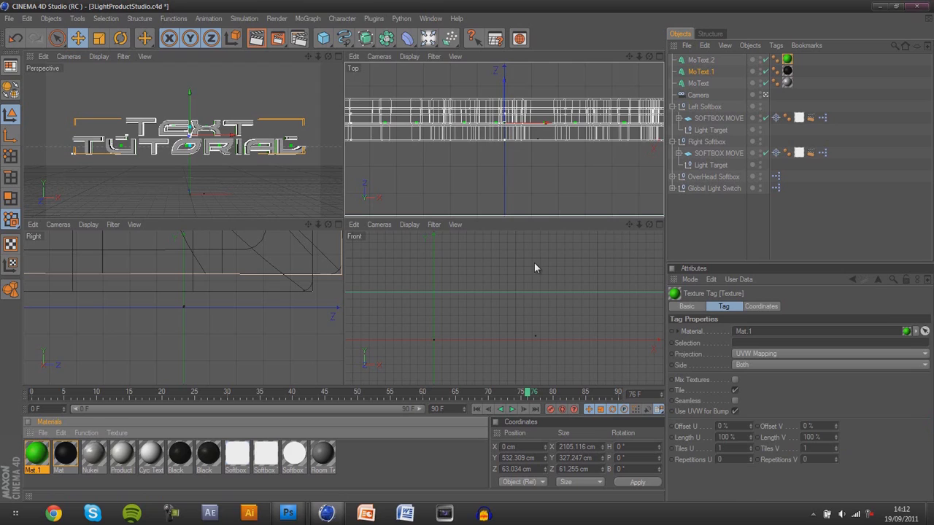
{"action": "key", "text": "F1"}
{"action": "left_click", "coordinate": [534, 268]}
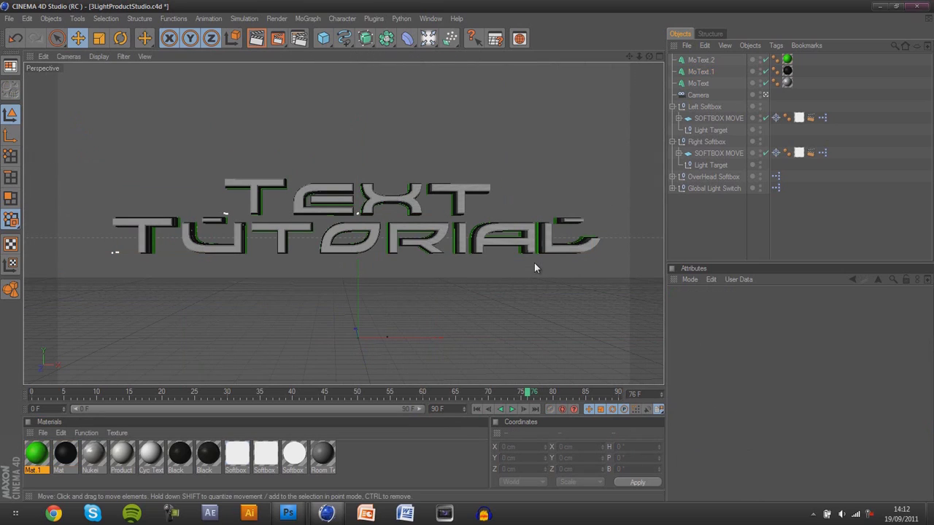
Set the rear MoText.2 copy's start fillet radius to 11.128 cm and its end fillet radius to 8.128 cm.
{"action": "key", "text": "ctrl+z"}
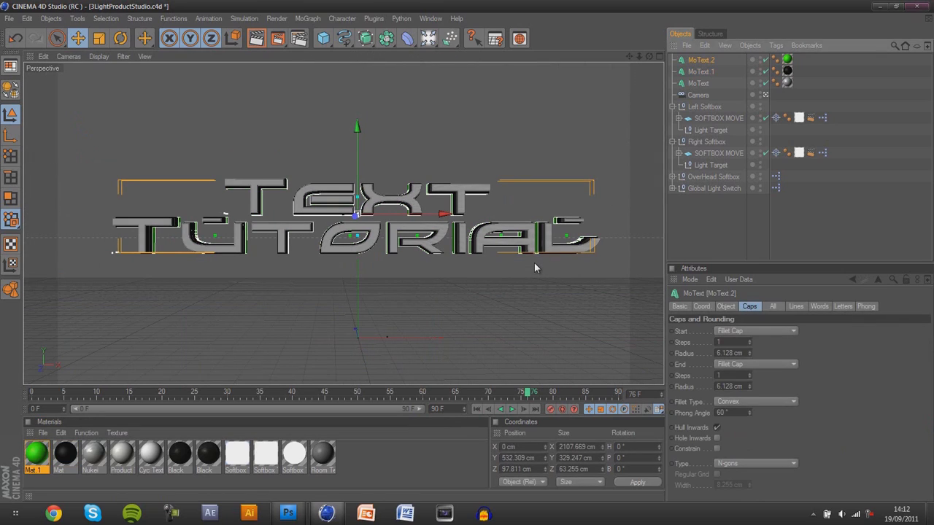
{"action": "left_click", "coordinate": [749, 352]}
{"action": "left_click", "coordinate": [749, 352]}
{"action": "left_click", "coordinate": [749, 351]}
{"action": "left_click", "coordinate": [749, 351]}
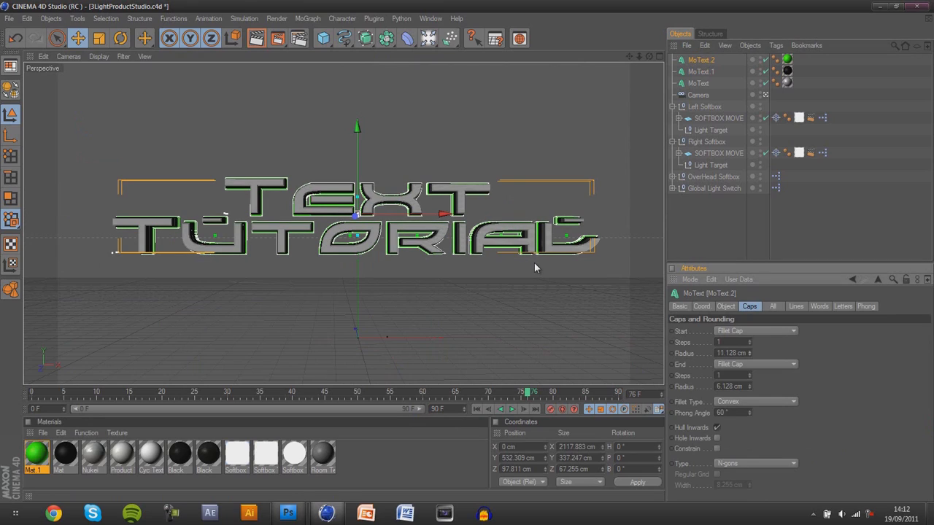
{"action": "left_click", "coordinate": [749, 351]}
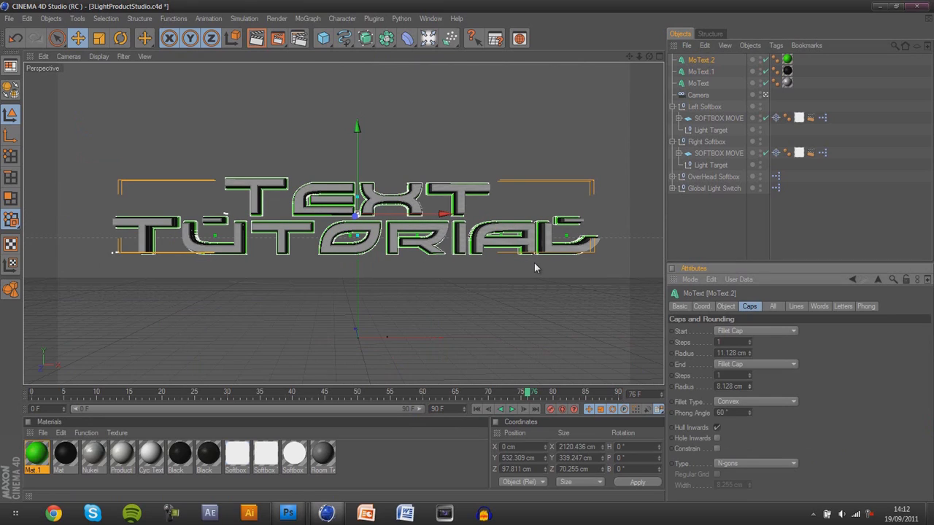
Increase the rear green MoText.2 copy's extrusion depth to 223.
{"action": "key", "text": "ctrl+z"}
{"action": "key", "text": "ctrl+z"}
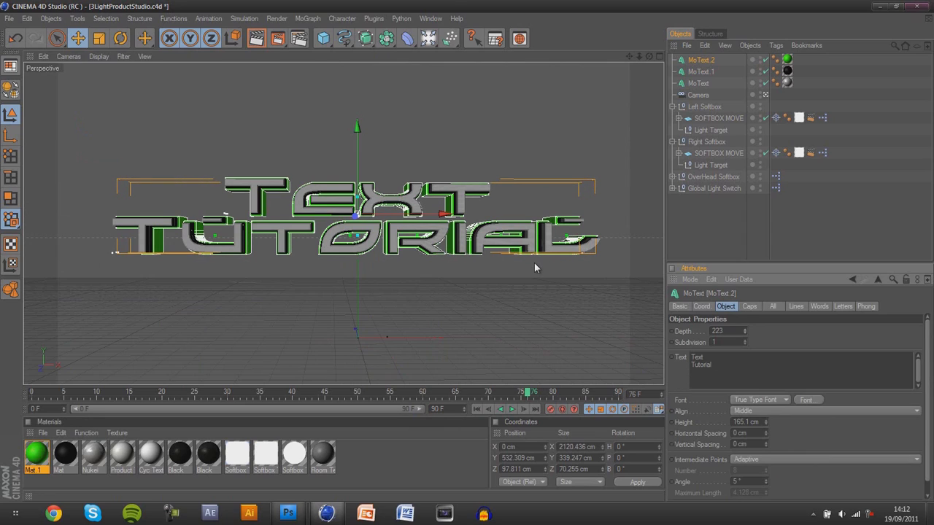
{"action": "key", "text": "ctrl+z"}
{"action": "left_click", "coordinate": [534, 268]}
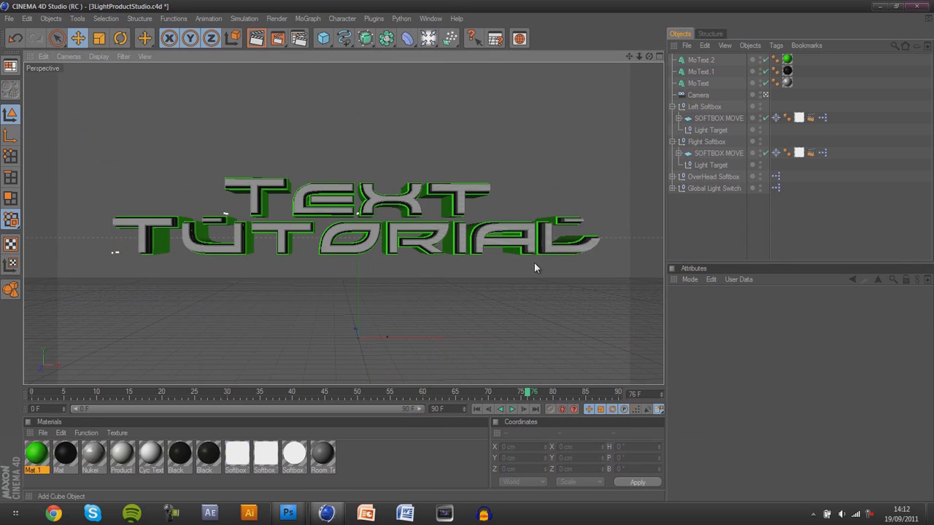
Set the render output size to 1920 x 1080 pixels.
{"action": "key", "text": "ctrl+b"}
{"action": "key", "text": "Down"}
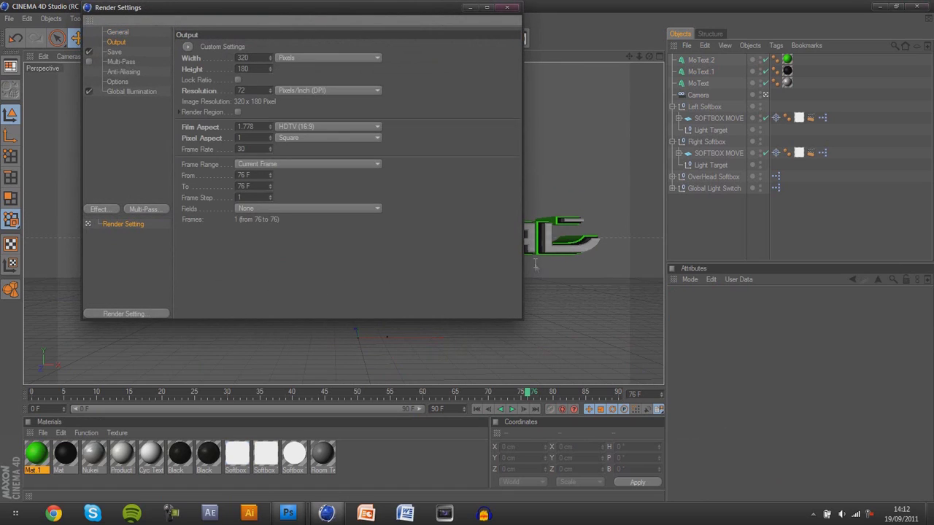
{"action": "key", "text": "Tab"}
{"action": "type", "text": "1920"}
{"action": "key", "text": "Tab"}
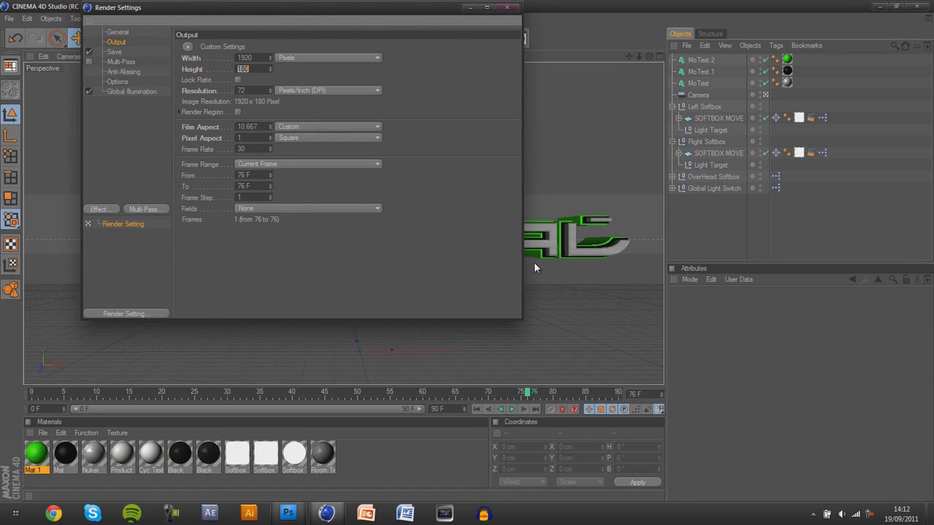
Configure the render to save as QuickTime PNG with an alpha channel, to a file named blah on the Desktop.
{"action": "key", "text": "Down"}
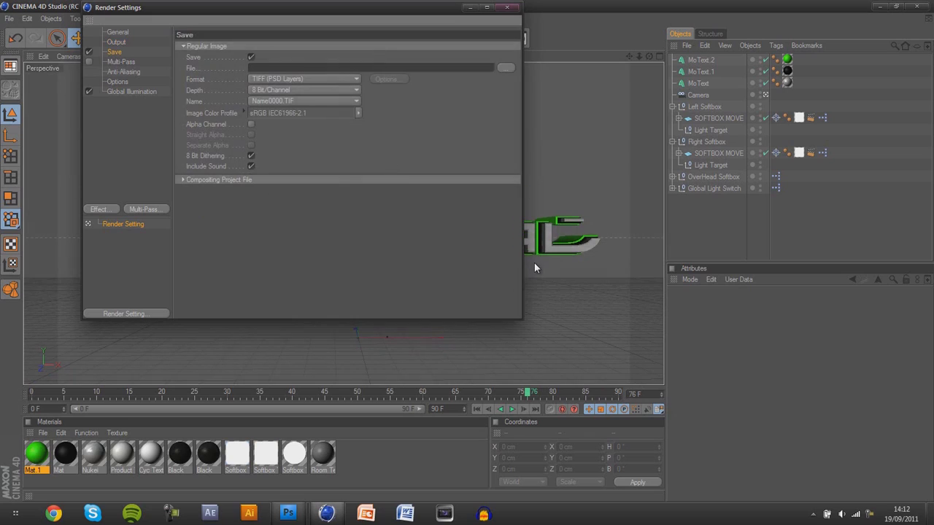
{"action": "left_click", "coordinate": [305, 79]}
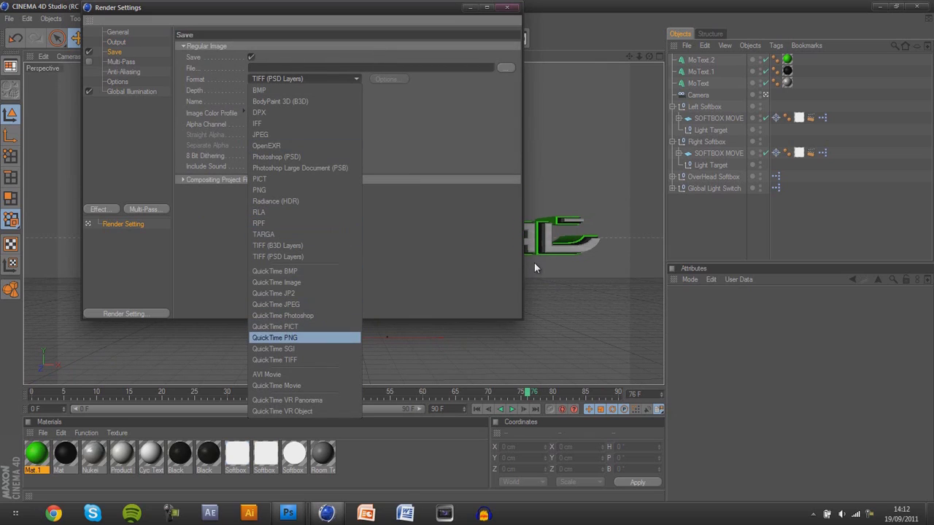
{"action": "left_click", "coordinate": [277, 337]}
{"action": "left_click", "coordinate": [251, 124]}
{"action": "left_click", "coordinate": [505, 67]}
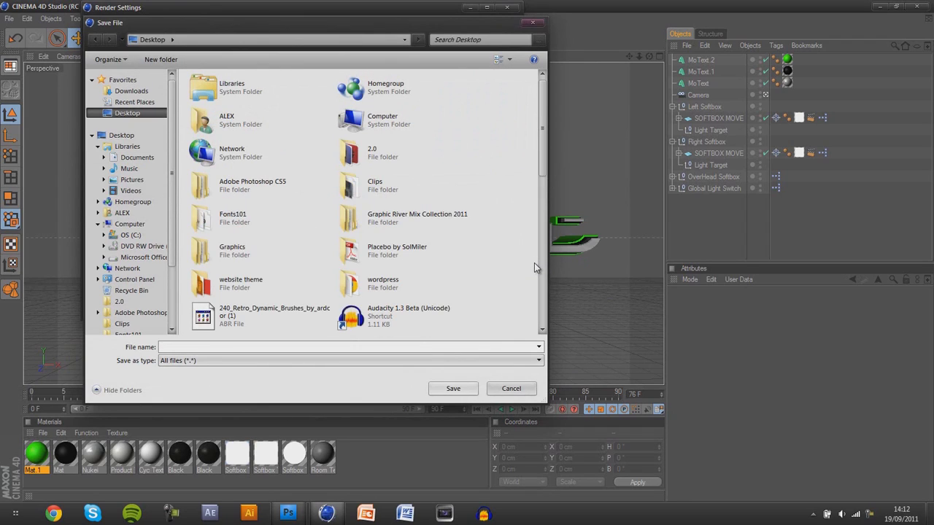
{"action": "left_click", "coordinate": [350, 360]}
{"action": "left_click", "coordinate": [349, 347]}
{"action": "type", "text": "blah"}
{"action": "key", "text": "Return"}
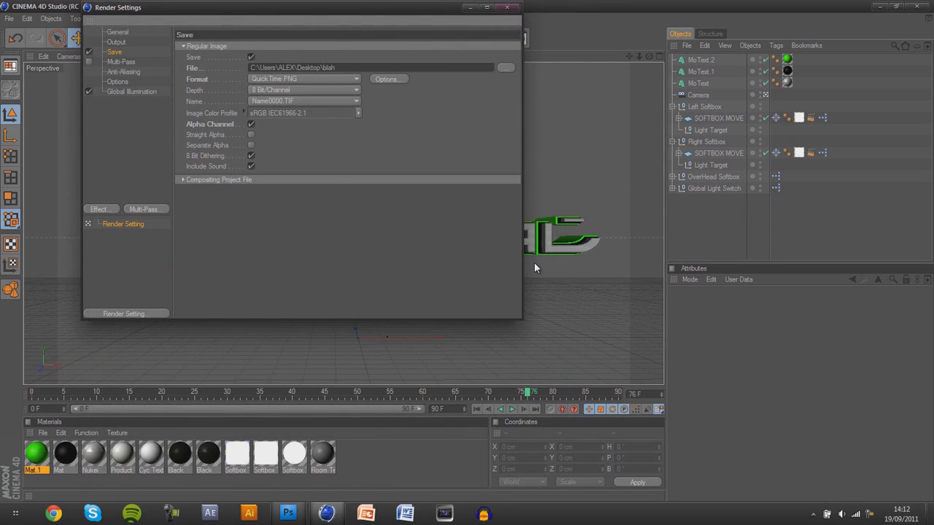
Add the Ambient Occlusion, Depth of Field and Color Correction effects to the render settings.
{"action": "left_click", "coordinate": [98, 209]}
{"action": "left_click", "coordinate": [153, 288]}
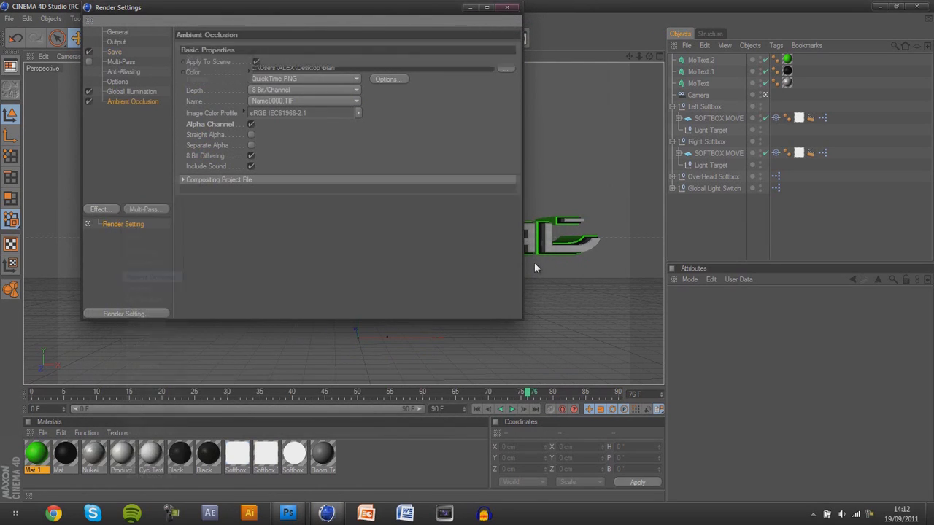
{"action": "left_click", "coordinate": [98, 209]}
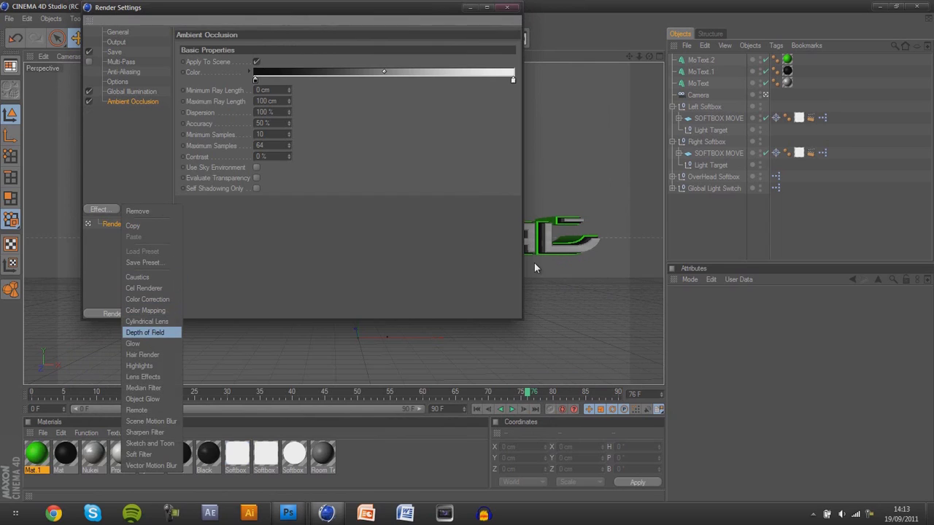
{"action": "left_click", "coordinate": [146, 328]}
{"action": "left_click", "coordinate": [98, 209]}
{"action": "left_click", "coordinate": [146, 299]}
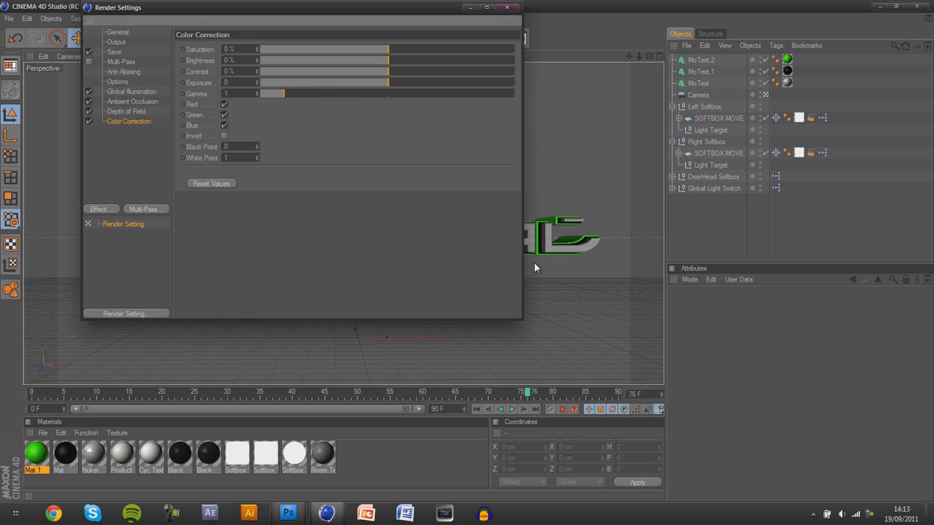
{"action": "key", "text": "Escape"}
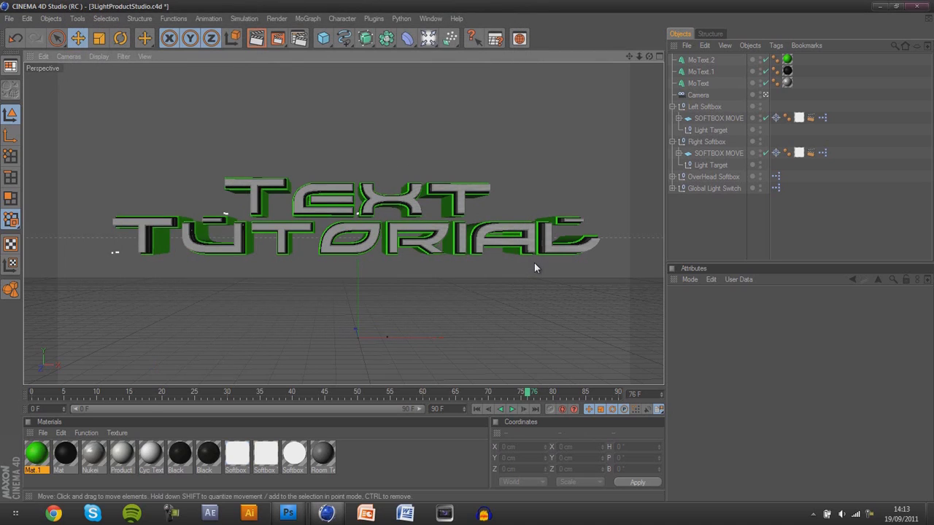
Frame the 3D text larger in the perspective view and try to render it in the Picture Viewer.
{"action": "scroll", "coordinate": [534, 267], "scroll_direction": "up", "scroll_amount": 4}
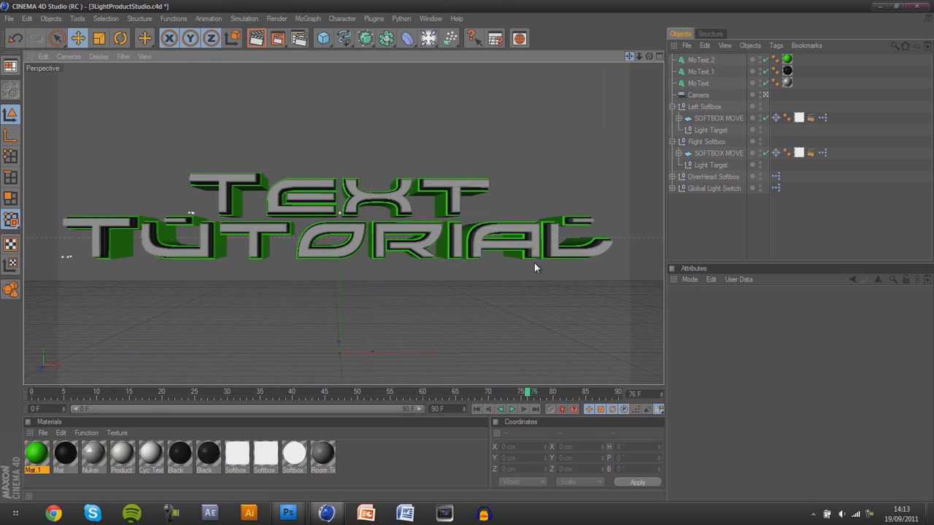
{"action": "key", "text": "shift+r"}
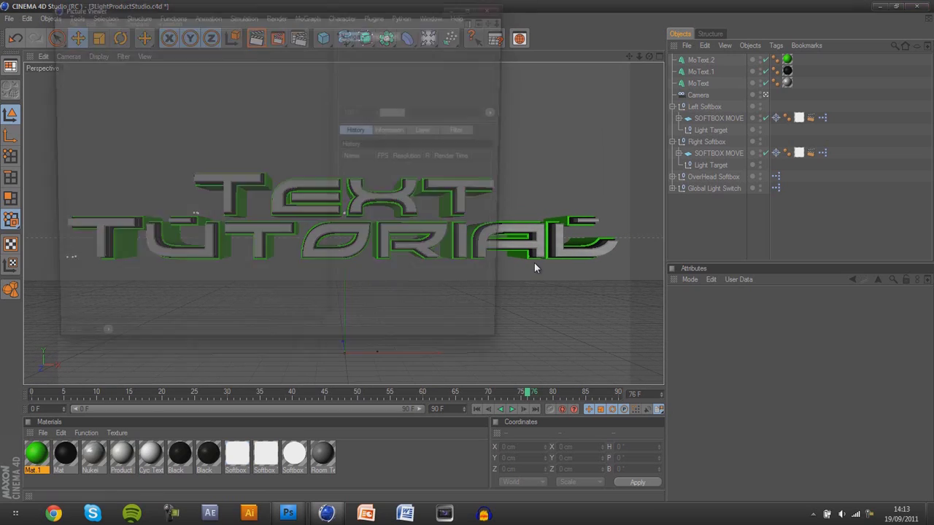
{"action": "key", "text": "Return"}
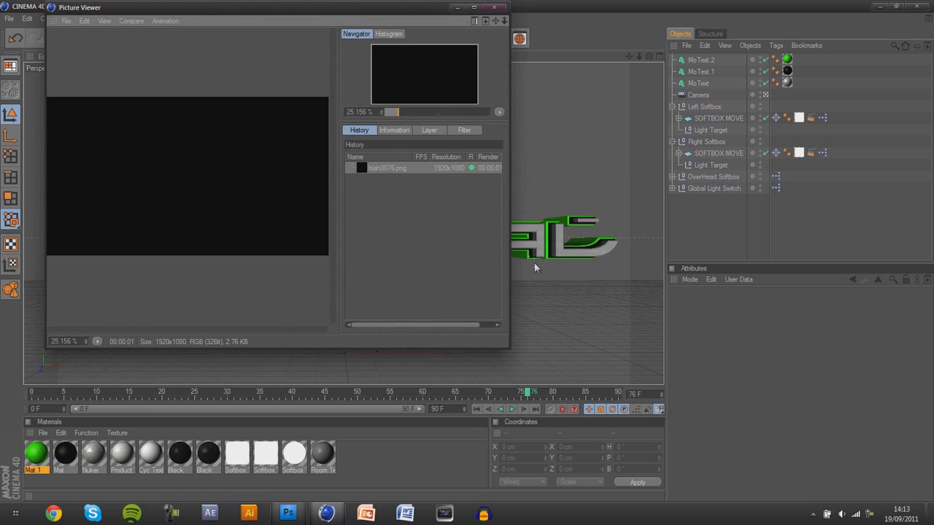
{"action": "key", "text": "Escape"}
Enable a custom location for the Global Illumination irradiance cache file and save it to the Desktop as 3LightProductStudio.
{"action": "key", "text": "ctrl+b"}
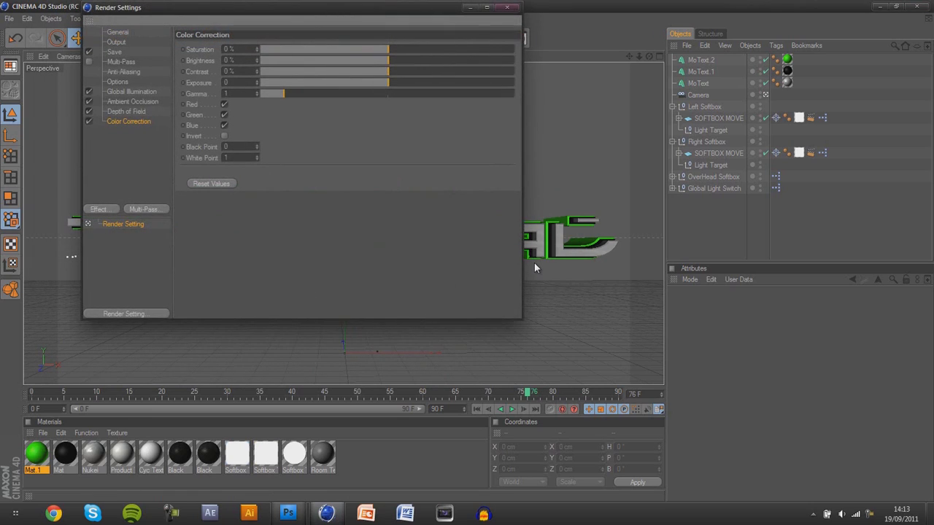
{"action": "key", "text": "Up"}
{"action": "key", "text": "Up"}
{"action": "key", "text": "Up"}
{"action": "key", "text": "Right"}
{"action": "key", "text": "Right"}
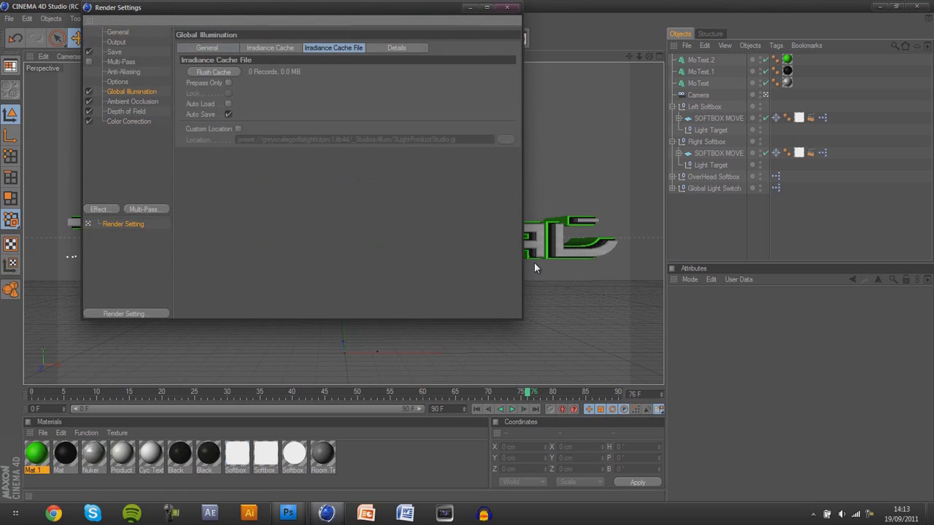
{"action": "left_click", "coordinate": [239, 129]}
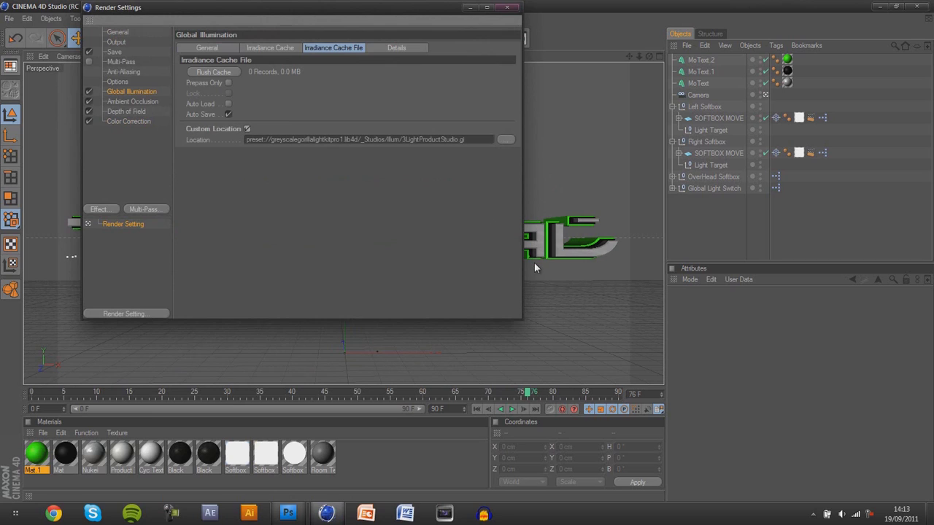
{"action": "left_click", "coordinate": [506, 140]}
{"action": "key", "text": "Return"}
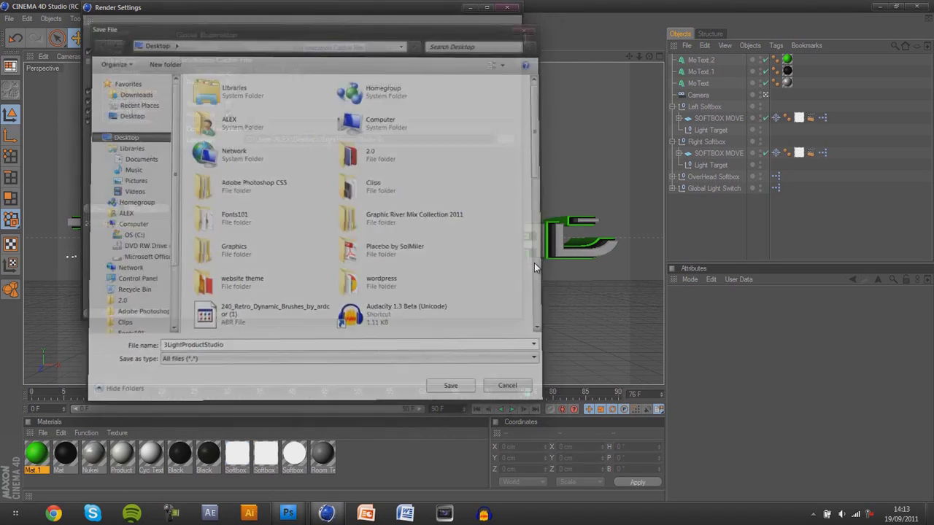
{"action": "left_click", "coordinate": [507, 8]}
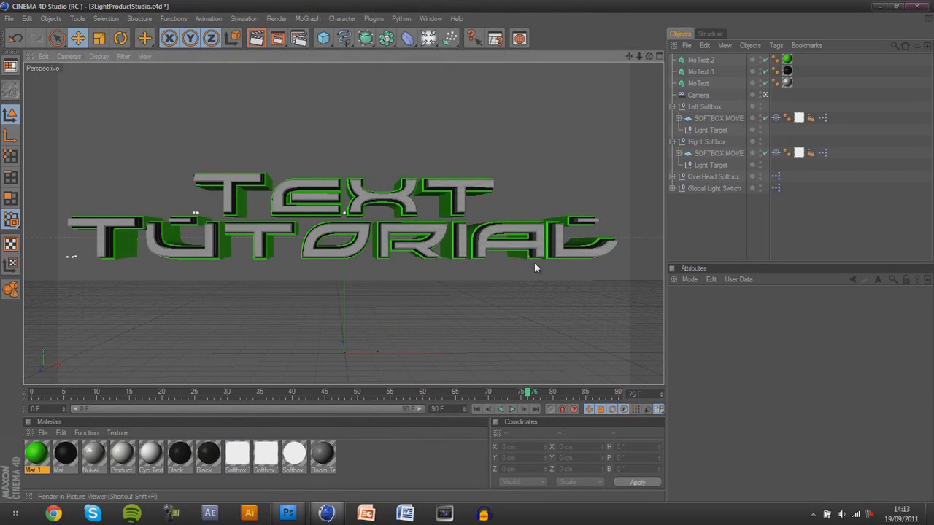
Render the layered 3D text again in the Picture Viewer.
{"action": "left_click", "coordinate": [277, 38]}
{"action": "key", "text": "shift+r"}
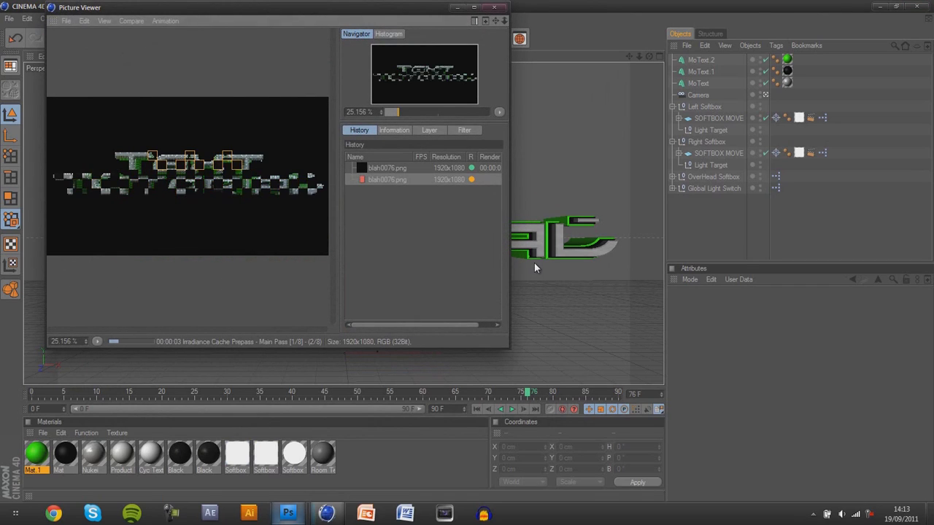
Switch to Photoshop and clear all guides from Member.psd.
{"action": "key", "text": "alt+Tab"}
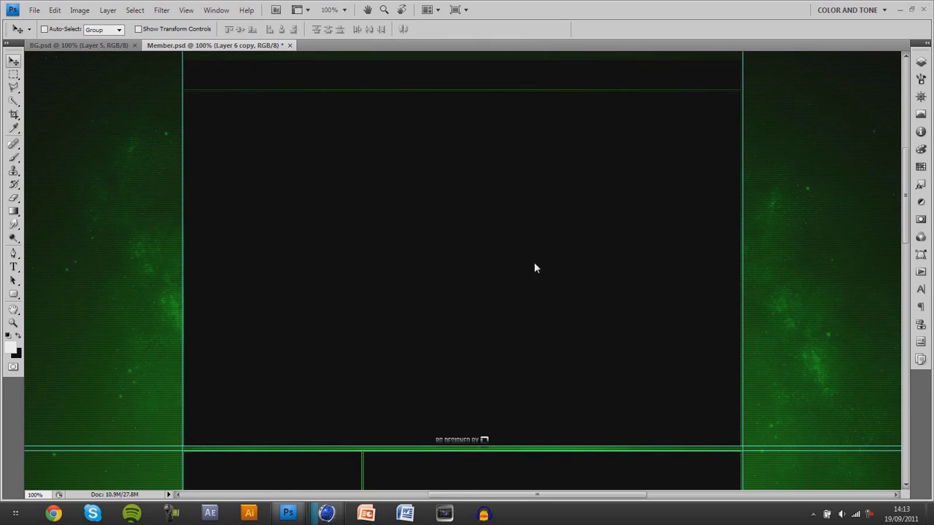
{"action": "left_click", "coordinate": [187, 10]}
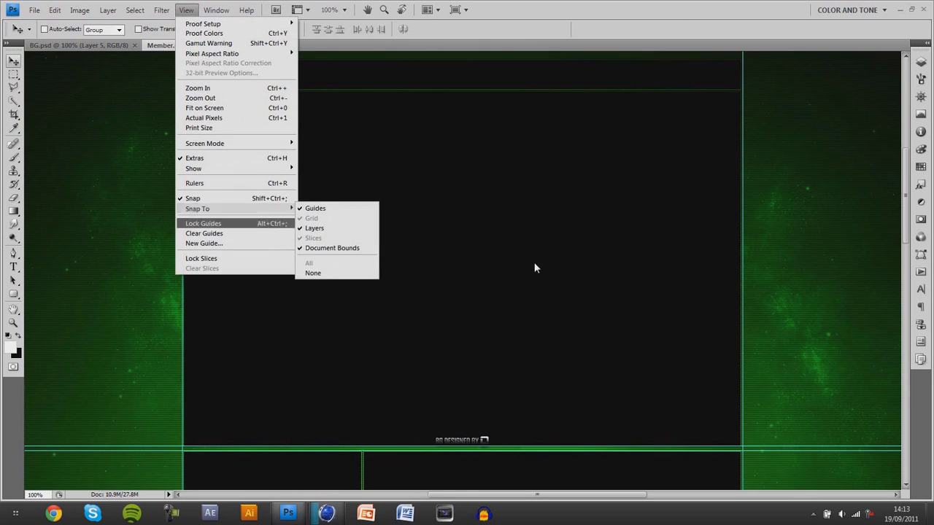
{"action": "left_click", "coordinate": [204, 233]}
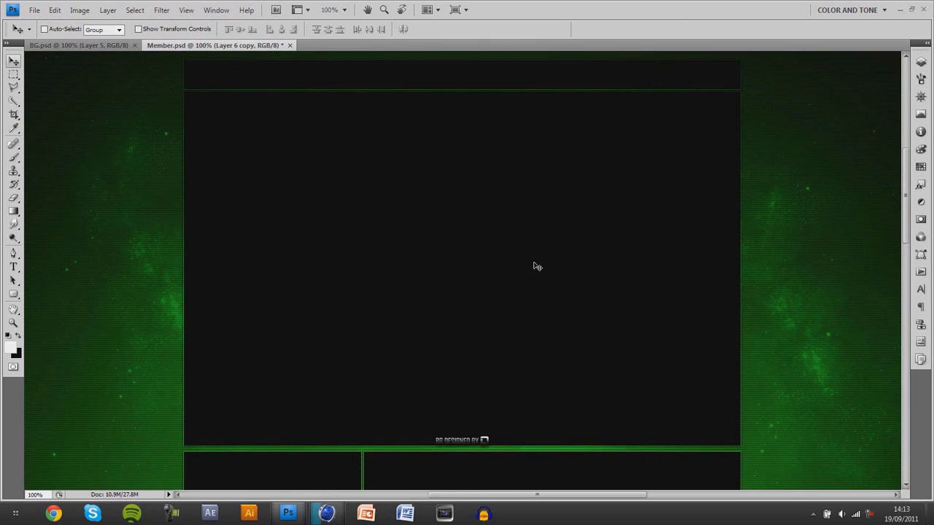
Save the document to the Desktop as a Photoshop file named HTMAYBEP5, keeping layers and maximum compatibility.
{"action": "key", "text": "alt+f"}
{"action": "key", "text": "Down"}
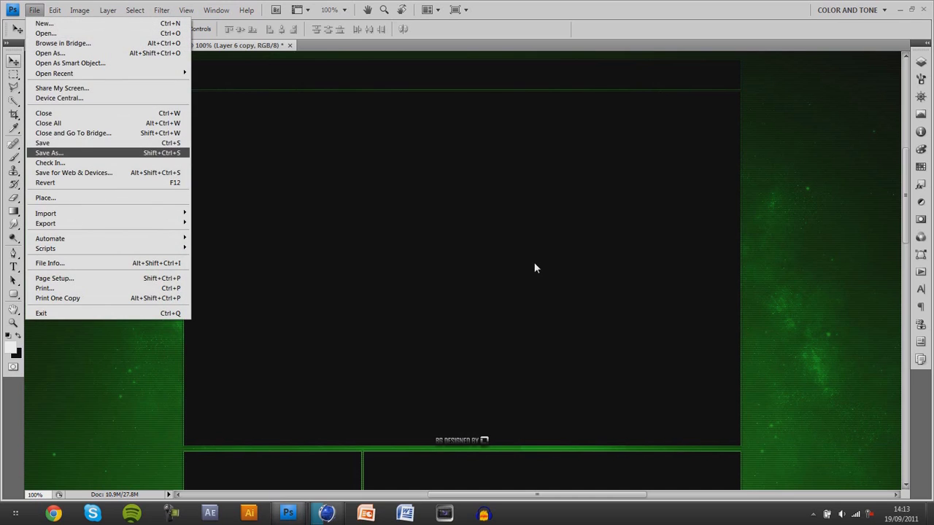
{"action": "key", "text": "Return"}
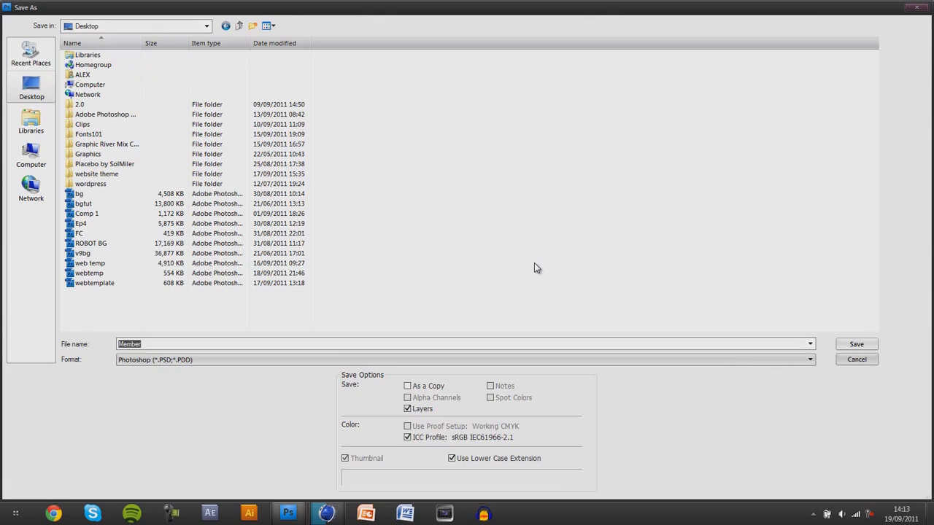
{"action": "type", "text": "HTMAYBEP5"}
{"action": "key", "text": "Return"}
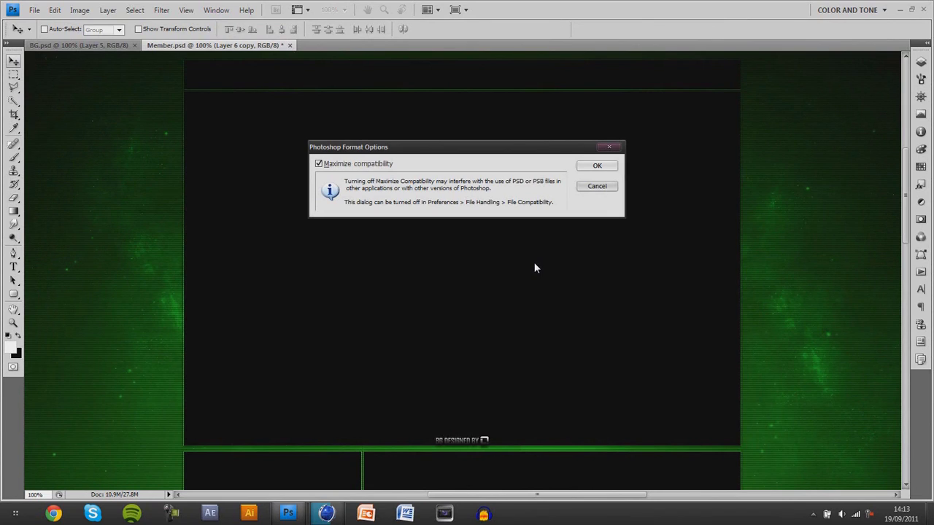
{"action": "key", "text": "Return"}
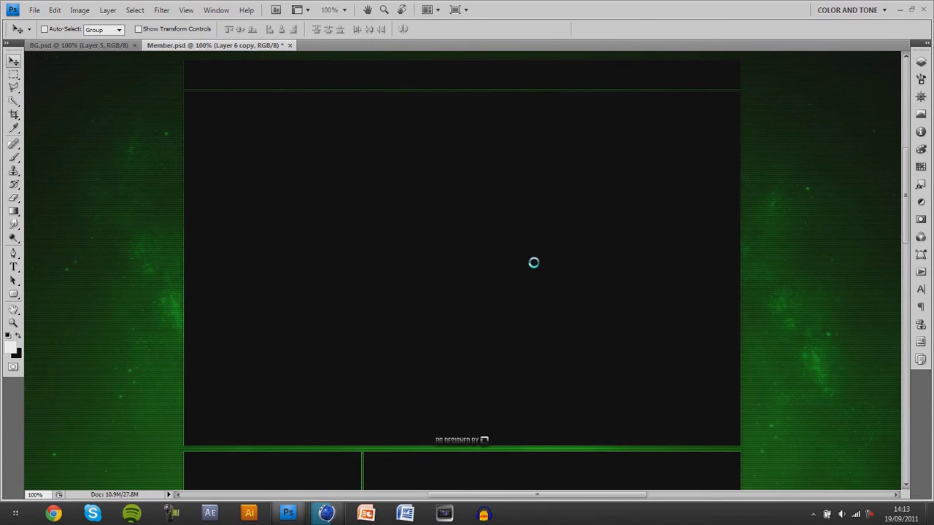
Duplicate the Channel Sections layer and merge the copy with a new blank layer to flatten its effects.
{"action": "left_click", "coordinate": [921, 63]}
{"action": "left_click", "coordinate": [841, 184]}
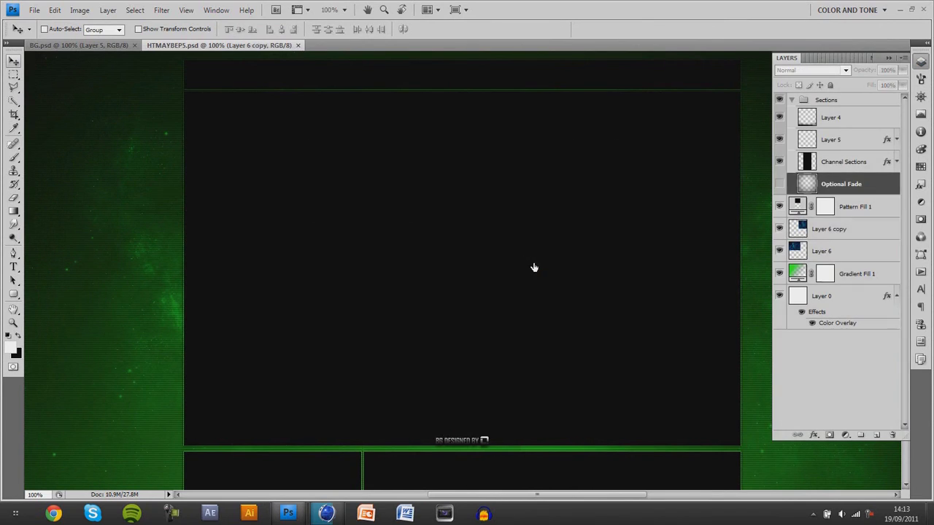
{"action": "key", "text": "alt+bracketright"}
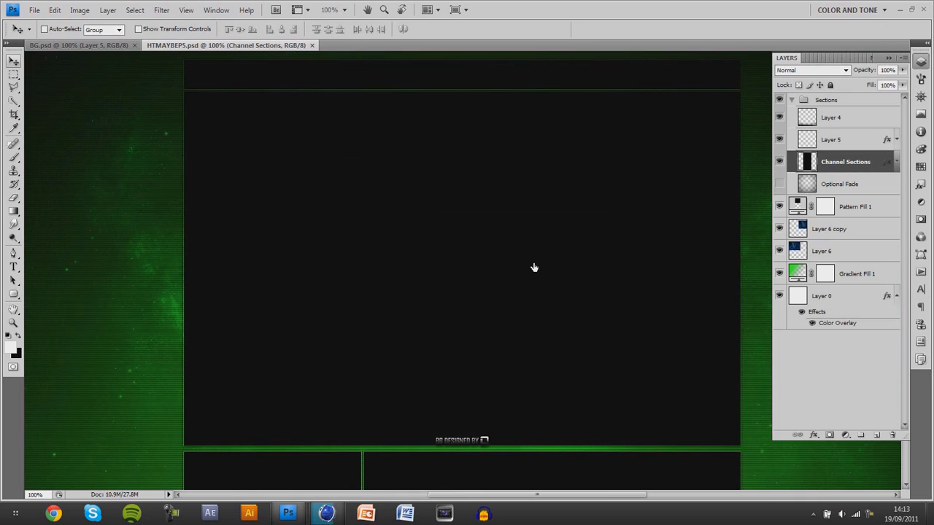
{"action": "key", "text": "ctrl+j"}
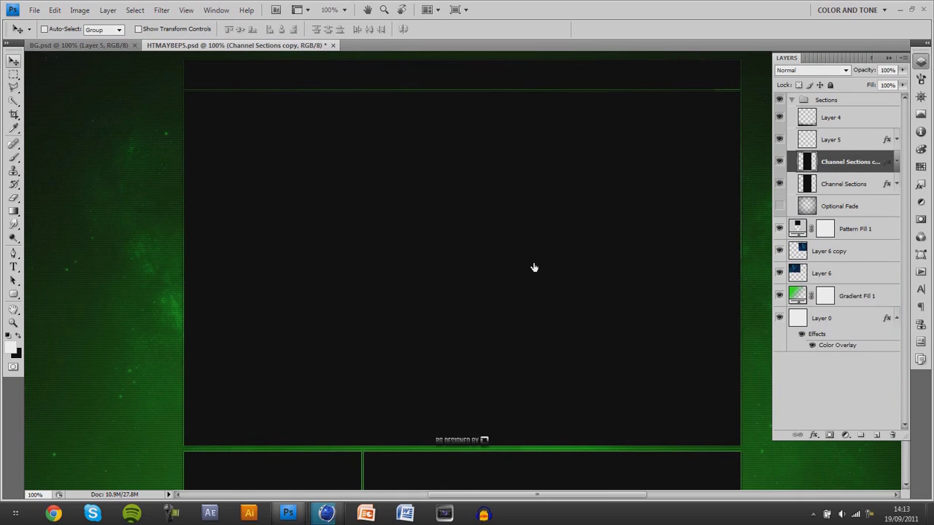
{"action": "key", "text": "ctrl+shift+alt+n"}
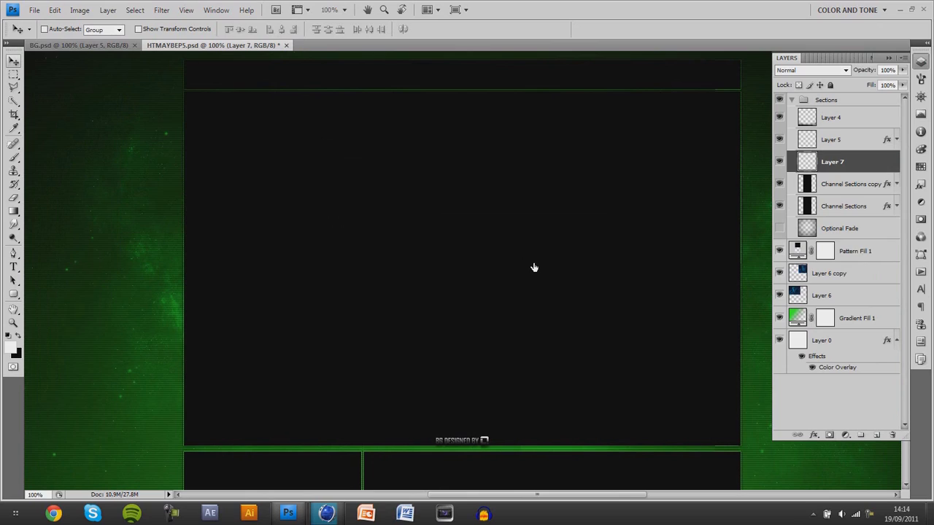
{"action": "key", "text": "shift+alt+bracketleft"}
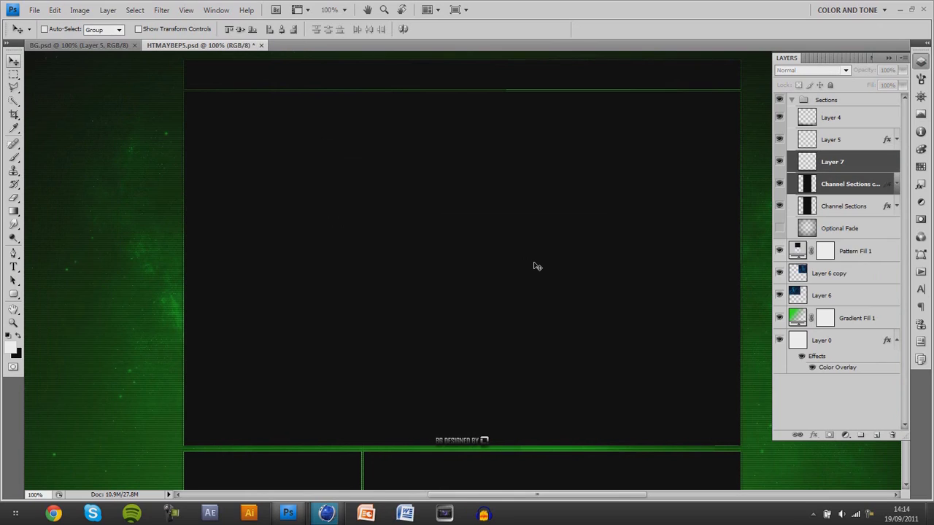
{"action": "key", "text": "ctrl+e"}
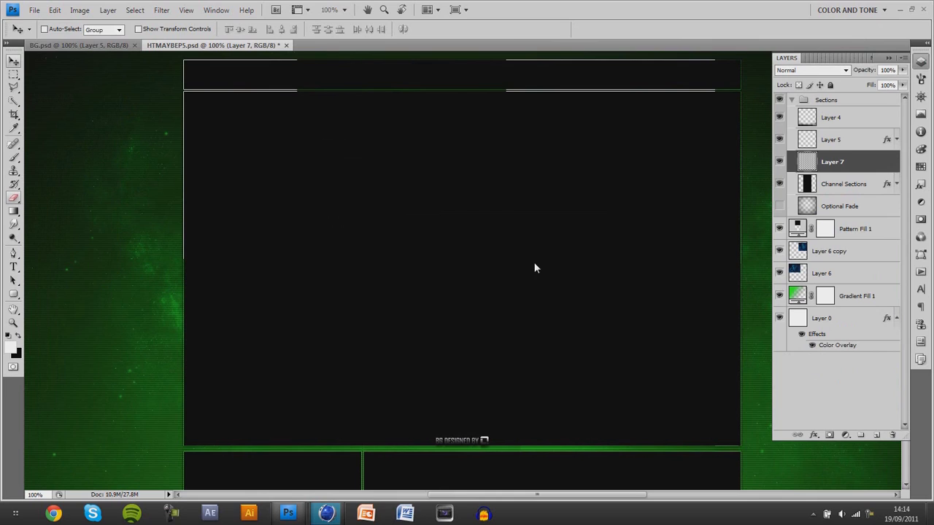
Try fading parts of the merged section outlines with a soft 215 px Eraser, and undo the last strokes.
{"action": "key", "text": "e"}
{"action": "left_click", "coordinate": [79, 30]}
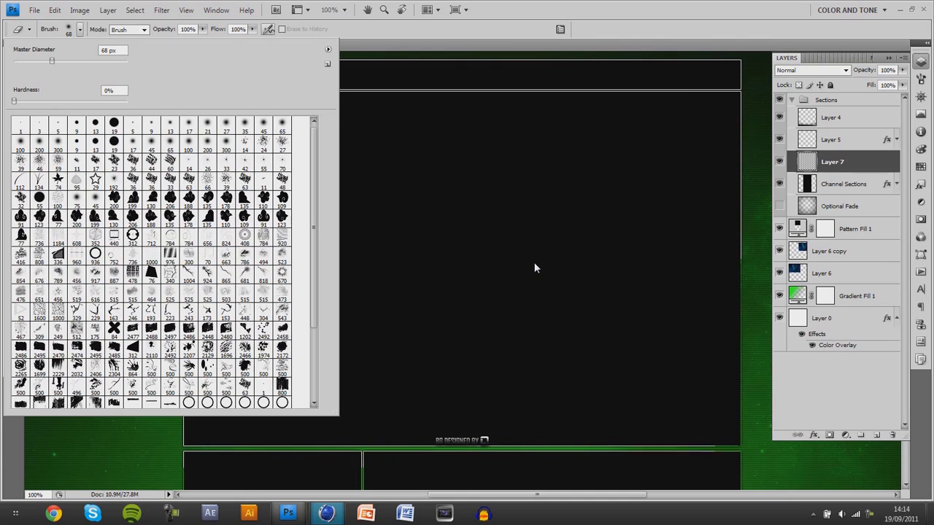
{"action": "left_click_drag", "start_coordinate": [51, 61], "coordinate": [100, 62]}
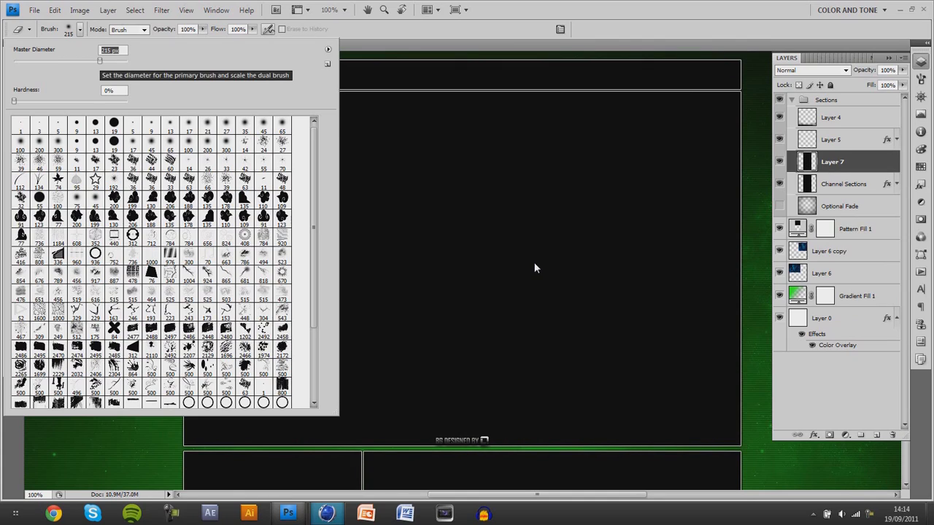
{"action": "key", "text": "Return"}
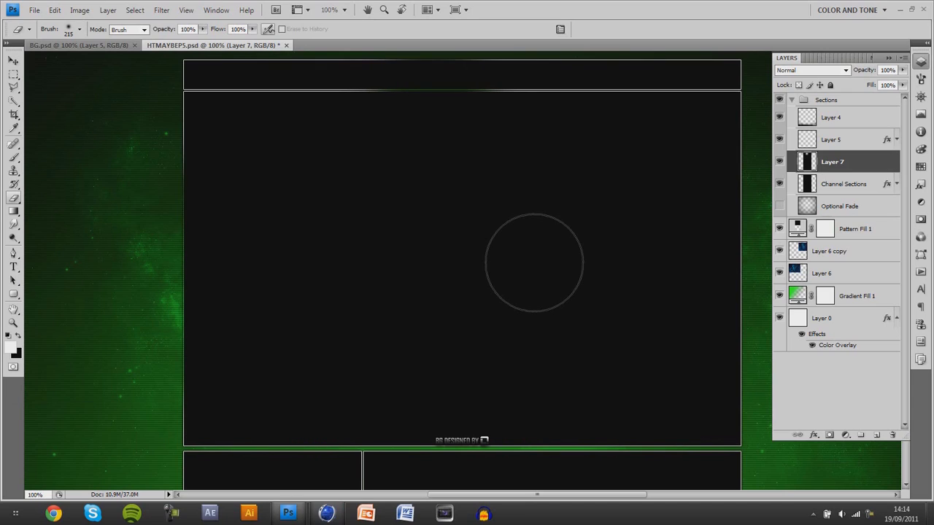
{"action": "left_click_drag", "start_coordinate": [409, 448], "coordinate": [609, 448]}
{"action": "key", "text": "ctrl+alt+z"}
{"action": "key", "text": "ctrl+alt+z"}
{"action": "key", "text": "ctrl+alt+z"}
{"action": "key", "text": "ctrl+alt+z"}
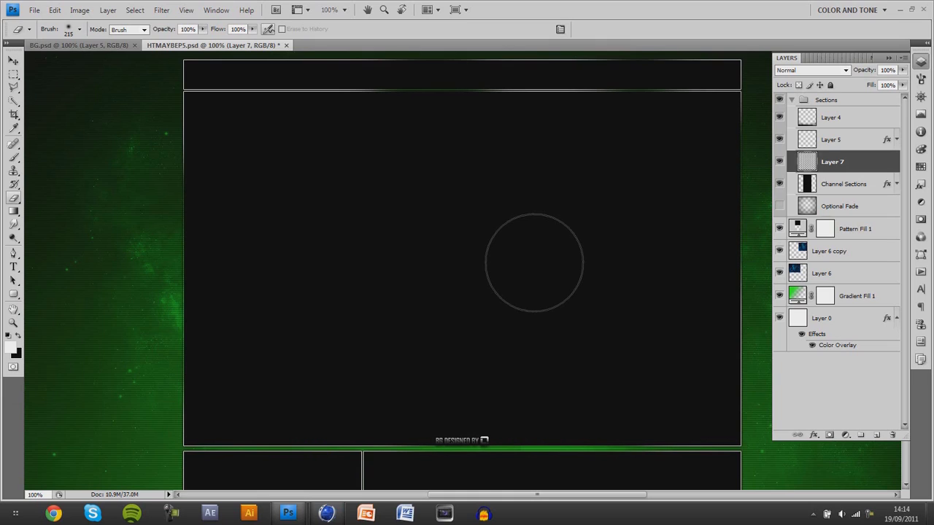
Set the blend mode of the merged outline layer to Overlay.
{"action": "left_click", "coordinate": [812, 70]}
{"action": "left_click", "coordinate": [791, 221]}
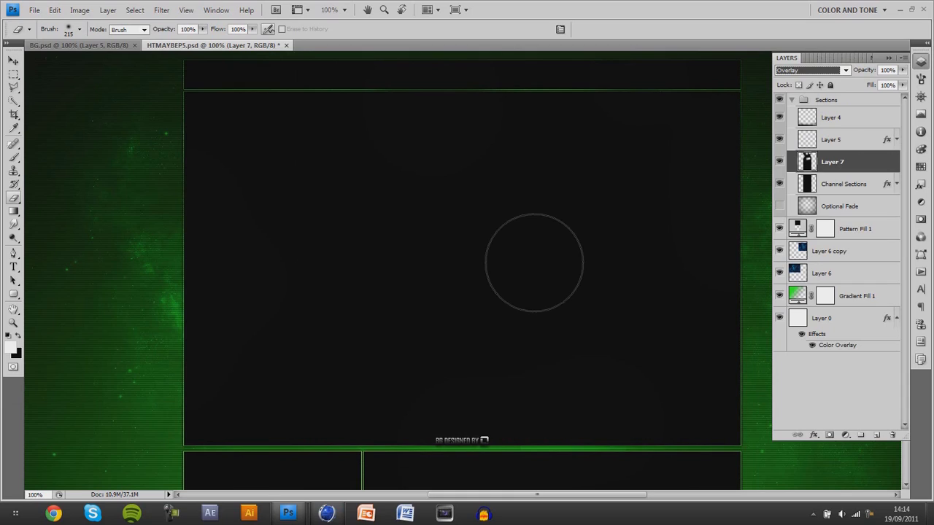
{"action": "key", "text": "v"}
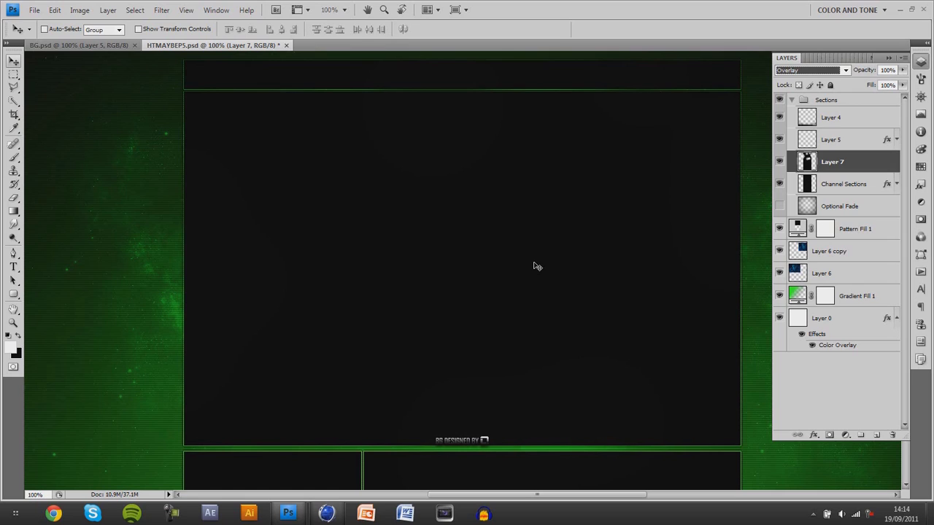
Check the render progress in Cinema 4D and delete the merged outline layer back in Photoshop.
{"action": "key", "text": "alt+Tab"}
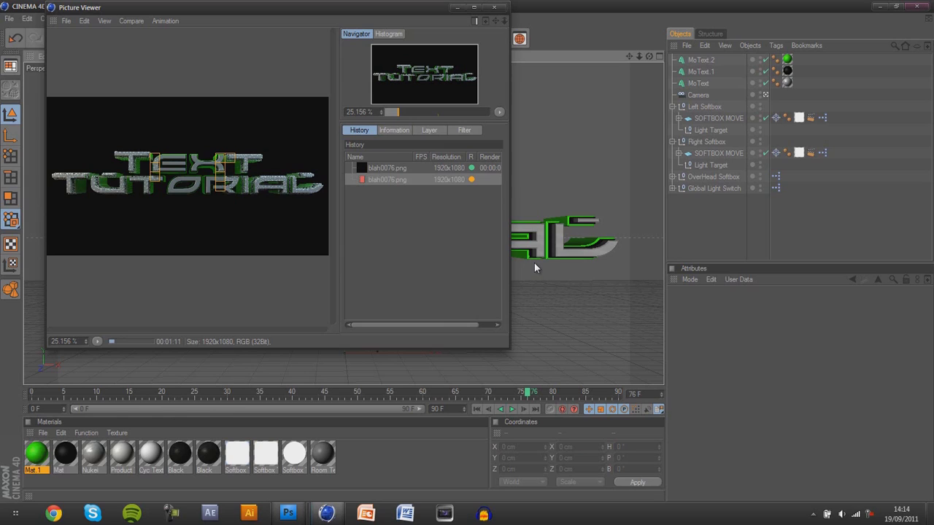
{"action": "key", "text": "alt+Tab"}
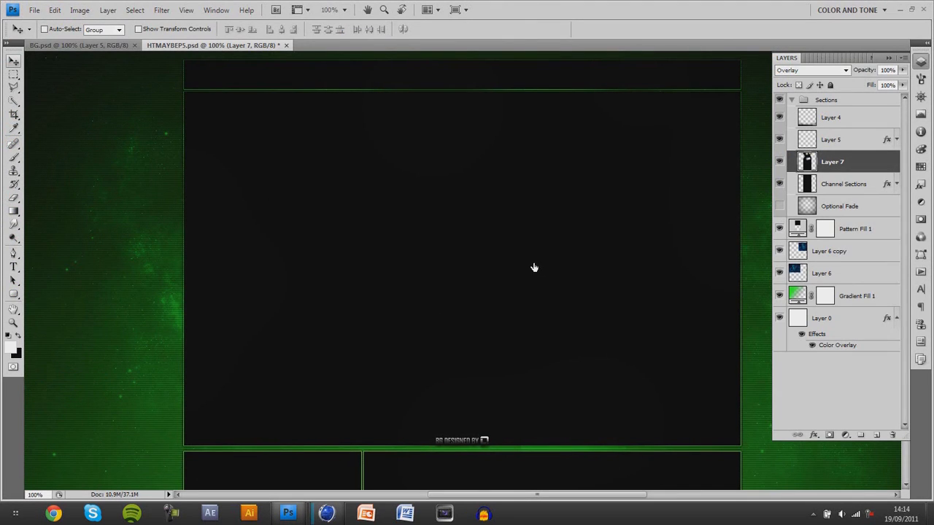
{"action": "key", "text": "Delete"}
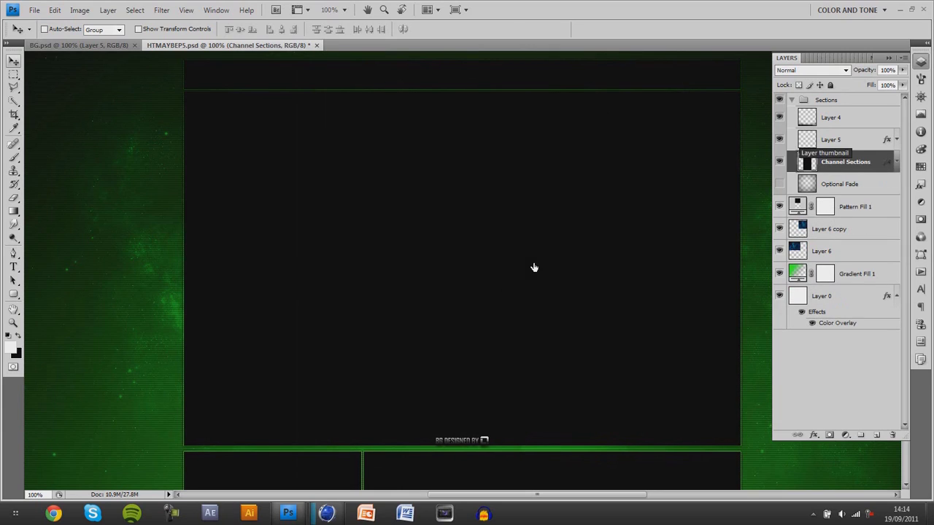
View Layer 5's layer style without changing it and nudge the design credit slightly to the right.
{"action": "double_click", "coordinate": [807, 140]}
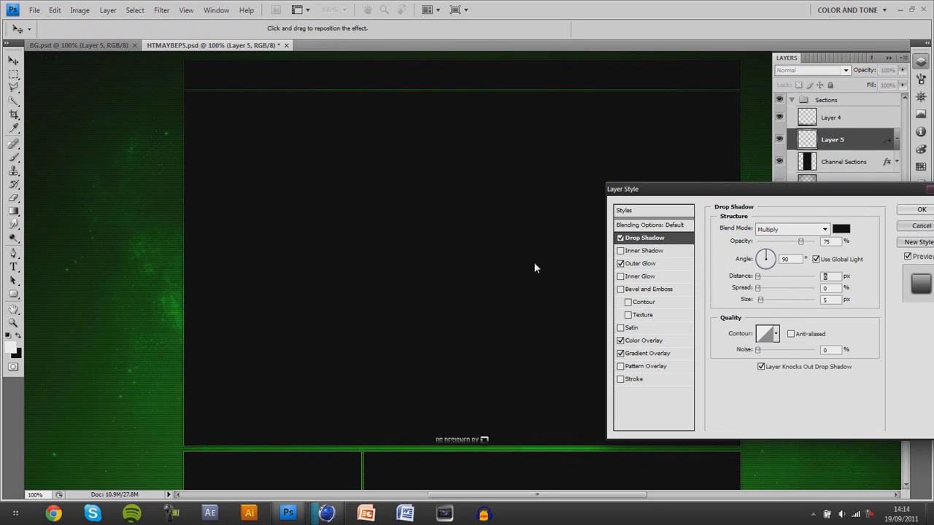
{"action": "key", "text": "Escape"}
{"action": "key", "text": "Right"}
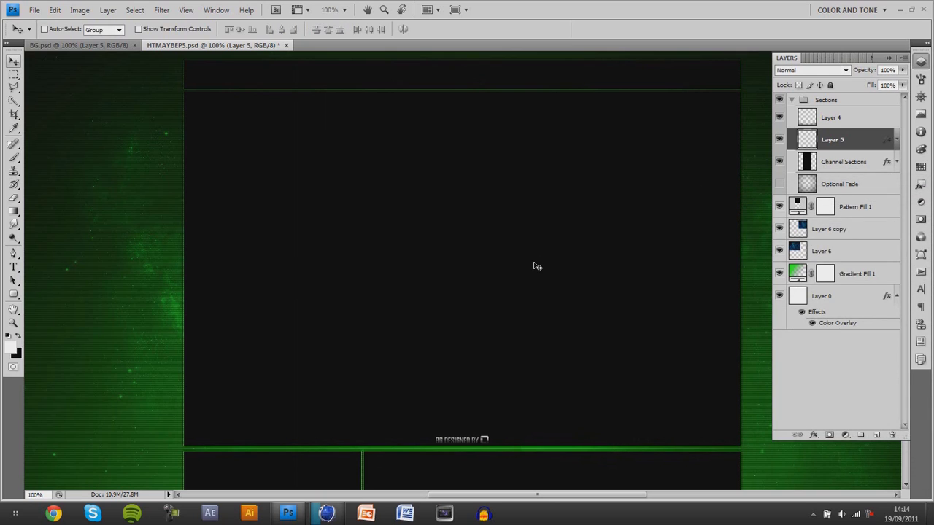
{"action": "key", "text": "Right"}
Check the finished render in Cinema 4D and open blah0076.png from the Desktop in Photoshop.
{"action": "key", "text": "alt+Tab"}
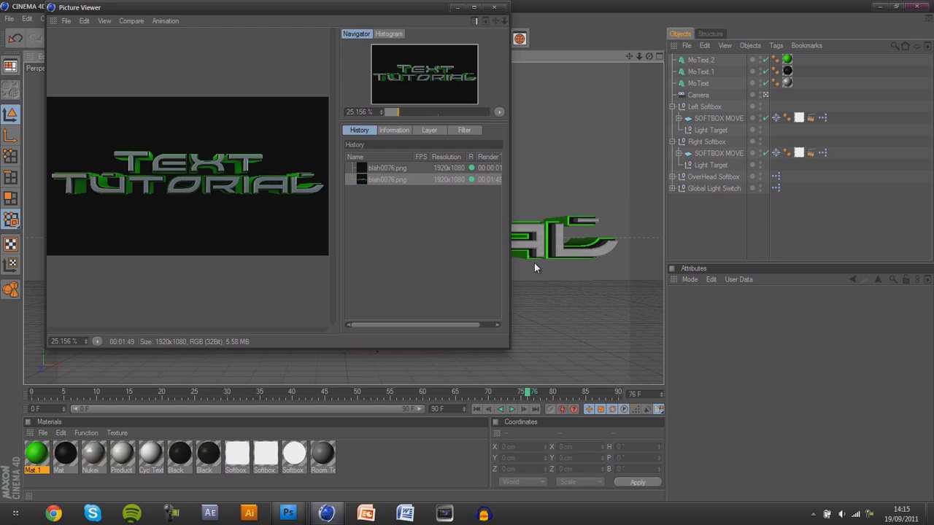
{"action": "key", "text": "alt+Tab"}
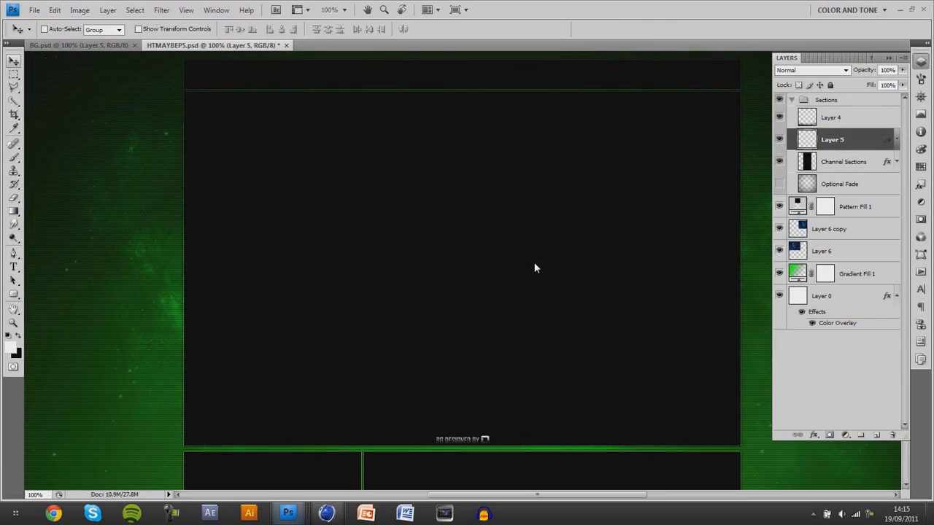
{"action": "key", "text": "ctrl+o"}
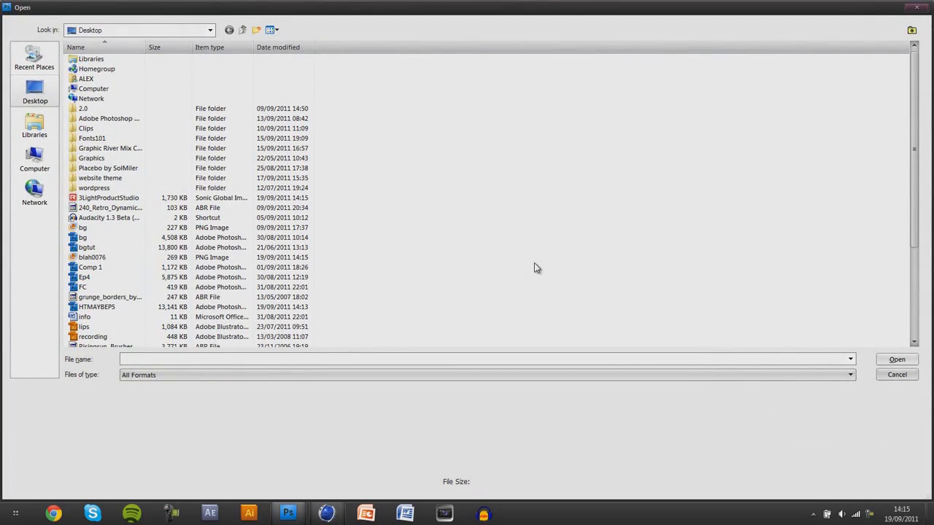
{"action": "type", "text": "bl"}
{"action": "key", "text": "Return"}
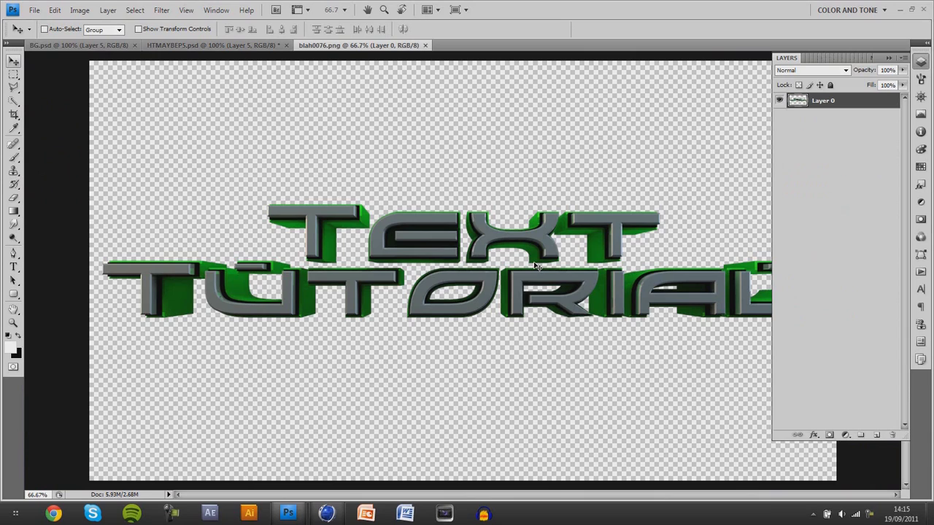
Copy the entire rendered text image and paste it into HTMAYBEP5.psd above Layer 5.
{"action": "key", "text": "ctrl+a"}
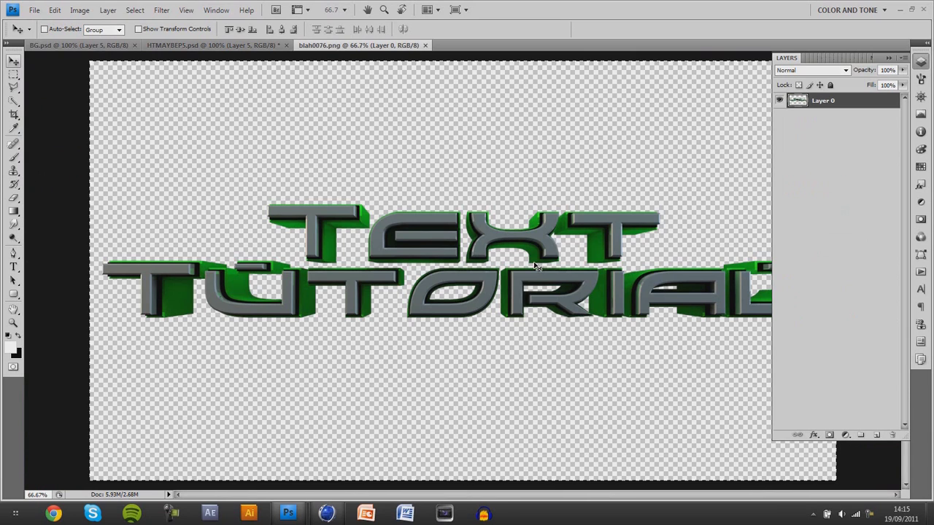
{"action": "key", "text": "ctrl+c"}
{"action": "key", "text": "ctrl+Tab"}
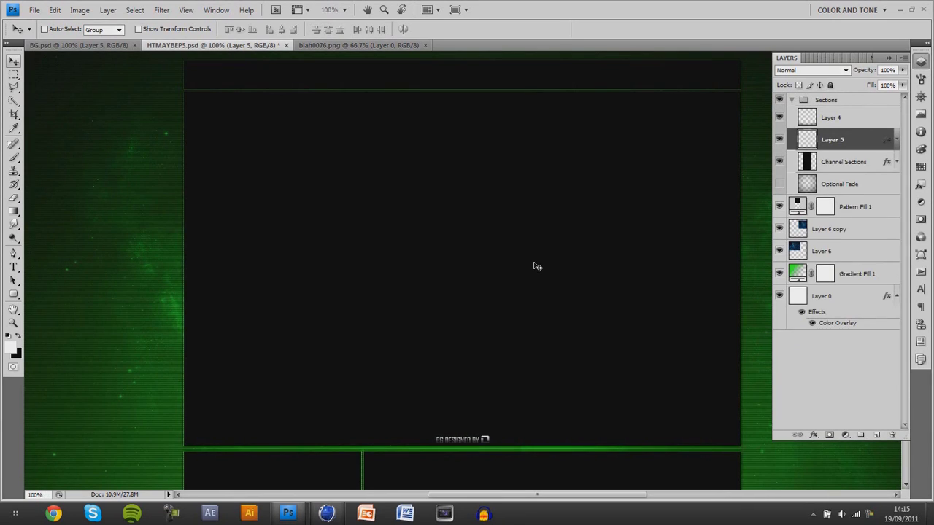
{"action": "key", "text": "ctrl+v"}
Rotate the pasted 3D text layer 90° counterclockwise with Free Transform.
{"action": "key", "text": "ctrl+minus"}
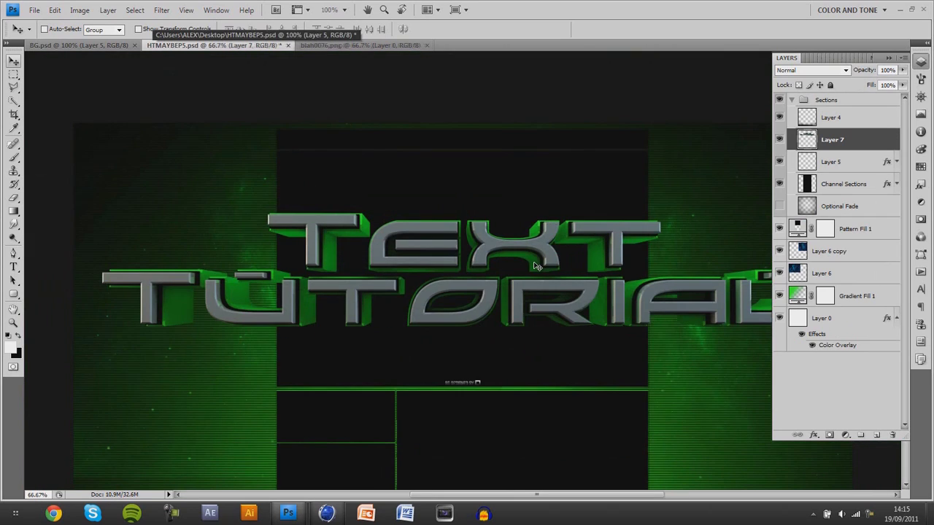
{"action": "key", "text": "ctrl+minus"}
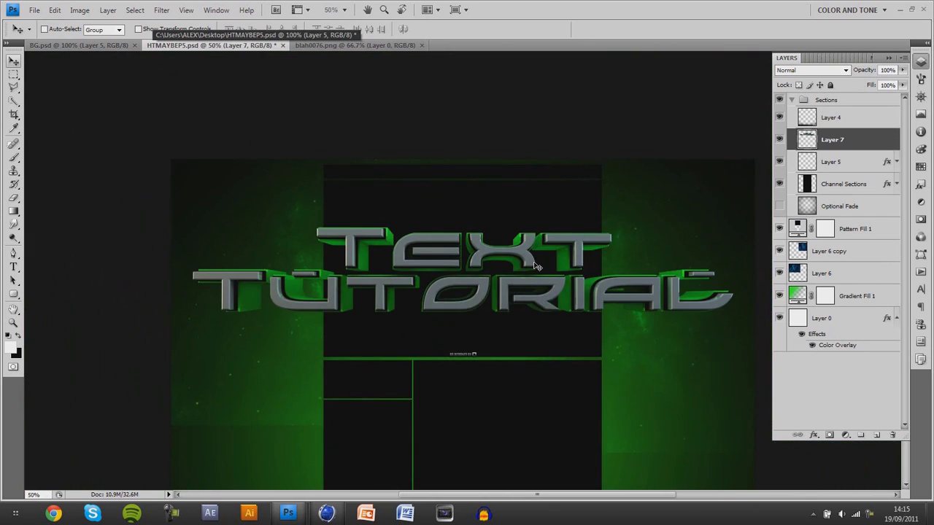
{"action": "key", "text": "ctrl+t"}
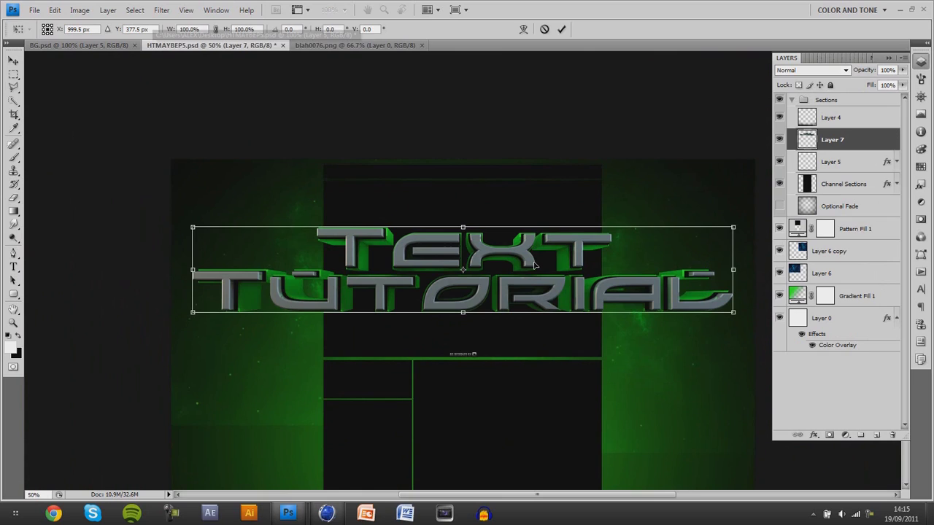
{"action": "right_click", "coordinate": [534, 268]}
{"action": "key", "text": "Down"}
{"action": "key", "text": "Down"}
{"action": "key", "text": "Down"}
{"action": "key", "text": "Down"}
{"action": "key", "text": "Down"}
{"action": "key", "text": "Down"}
{"action": "key", "text": "Down"}
{"action": "key", "text": "Down"}
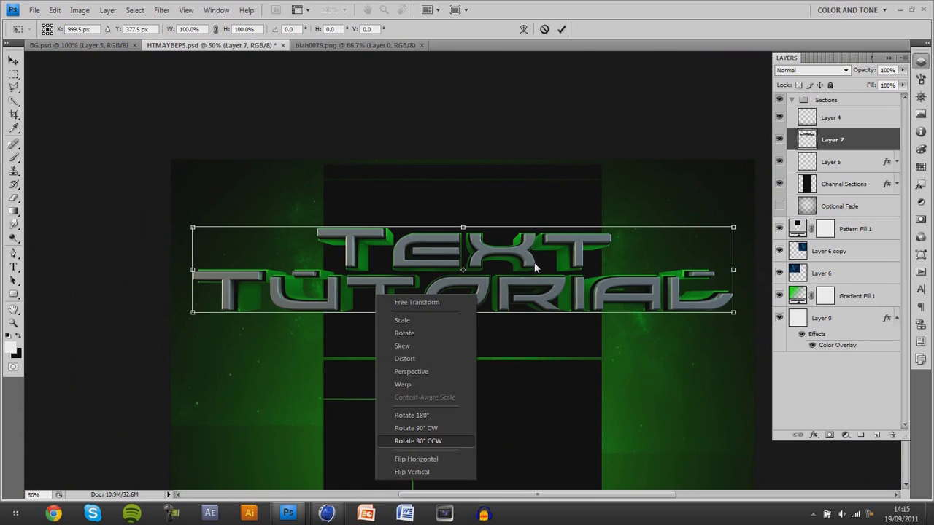
{"action": "key", "text": "Return"}
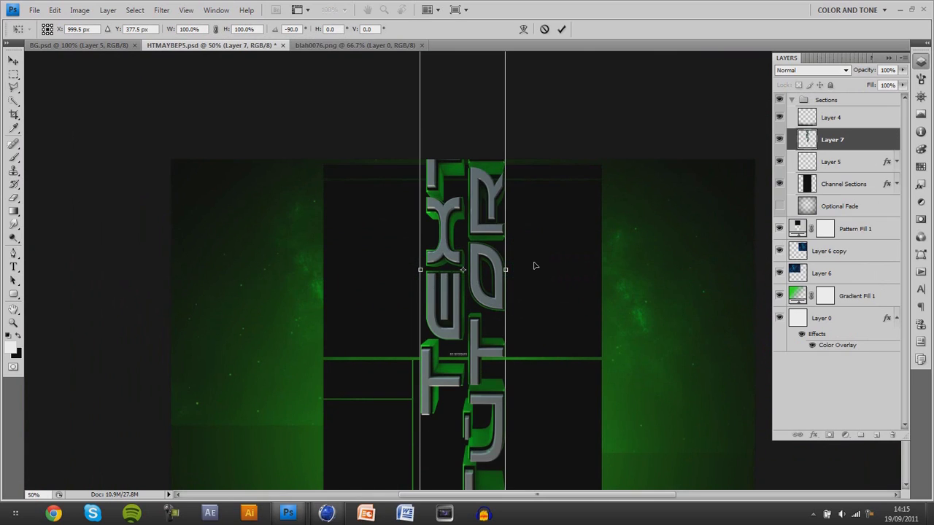
Scale the rotated text to about 35.6% and place it vertically against the outer left edge of the upper channel section.
{"action": "key", "text": "ctrl+minus"}
{"action": "key", "text": "ctrl+minus"}
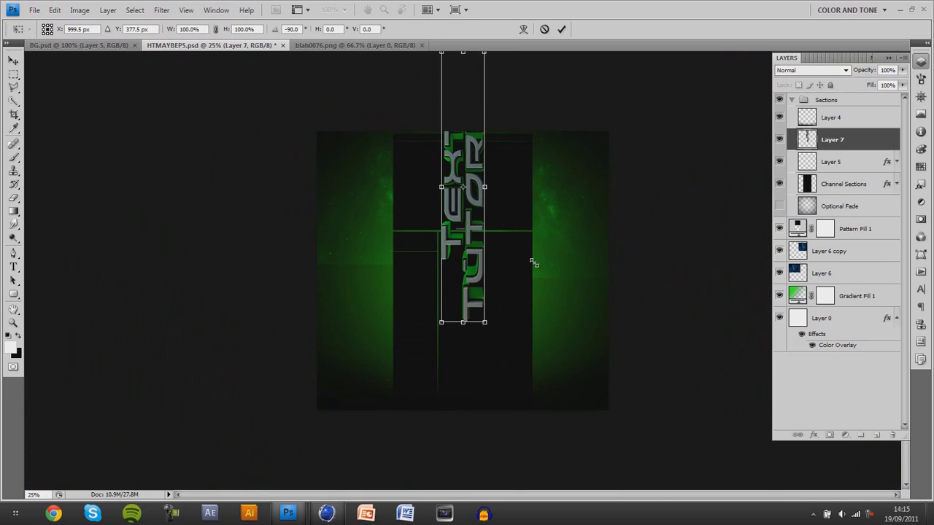
{"action": "mouse_move", "coordinate": [484, 322]}
{"action": "left_mouse_down"}
{"action": "mouse_move", "coordinate": [487, 337]}
{"action": "mouse_move", "coordinate": [456, 147]}
{"action": "mouse_move", "coordinate": [386, 210]}
{"action": "left_mouse_up"}
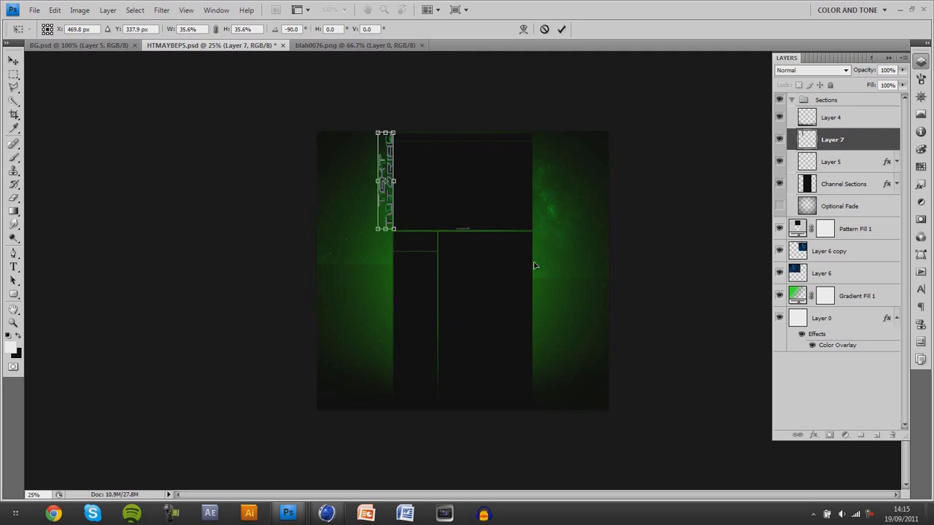
{"action": "key", "text": "Return"}
{"action": "key", "text": "ctrl+plus"}
{"action": "key", "text": "ctrl+plus"}
{"action": "key", "text": "ctrl+plus"}
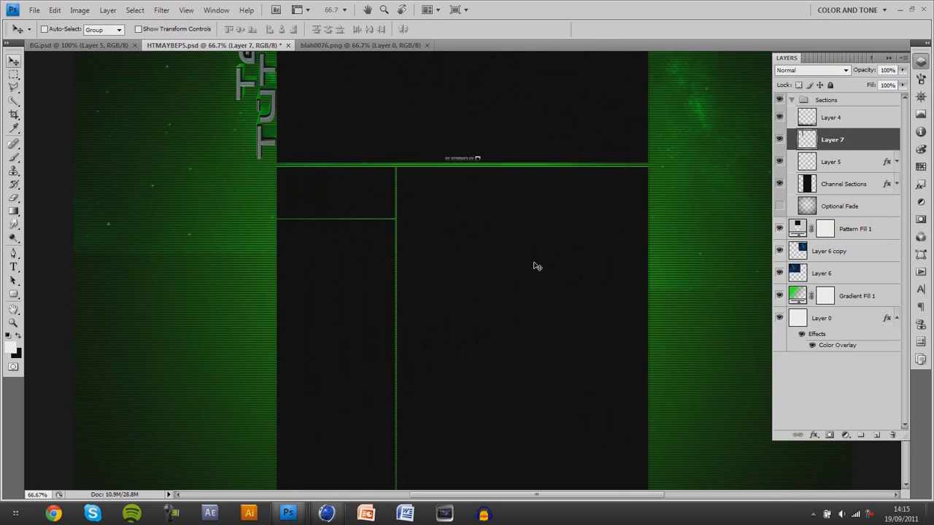
Add a Gradient Overlay to the vertical text on Layer 7, black to white, at a 180° angle with the Overlay blend mode.
{"action": "key", "text": "ctrl+plus"}
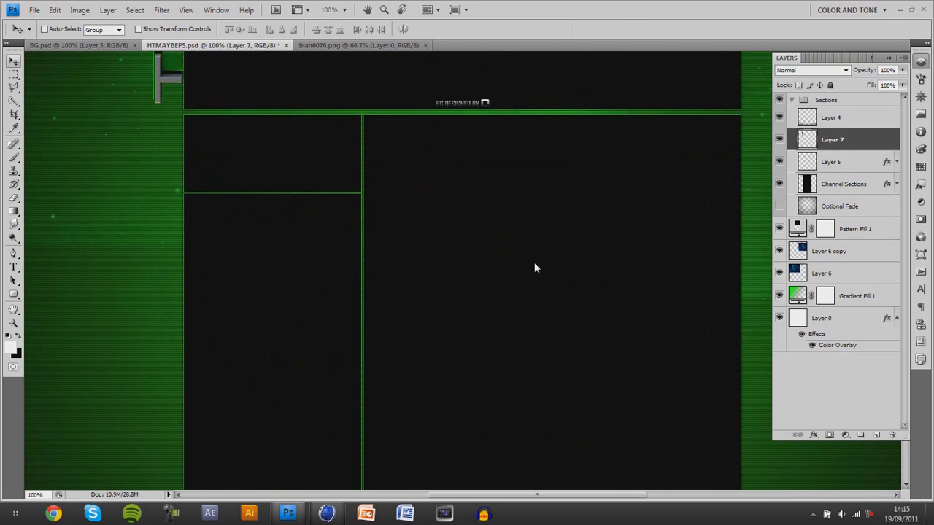
{"action": "key", "text": "F7"}
{"action": "scroll", "coordinate": [534, 269], "scroll_direction": "up", "scroll_amount": 5}
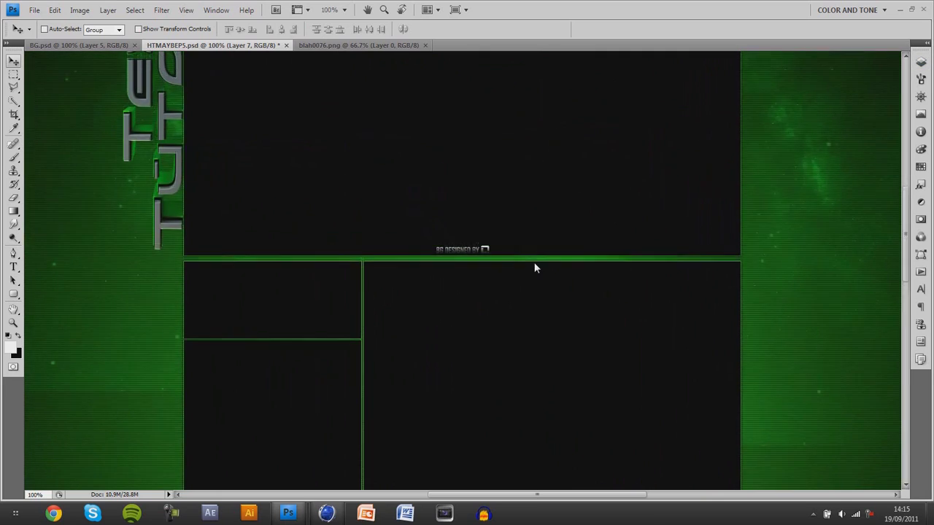
{"action": "scroll", "coordinate": [534, 269], "scroll_direction": "up", "scroll_amount": 6}
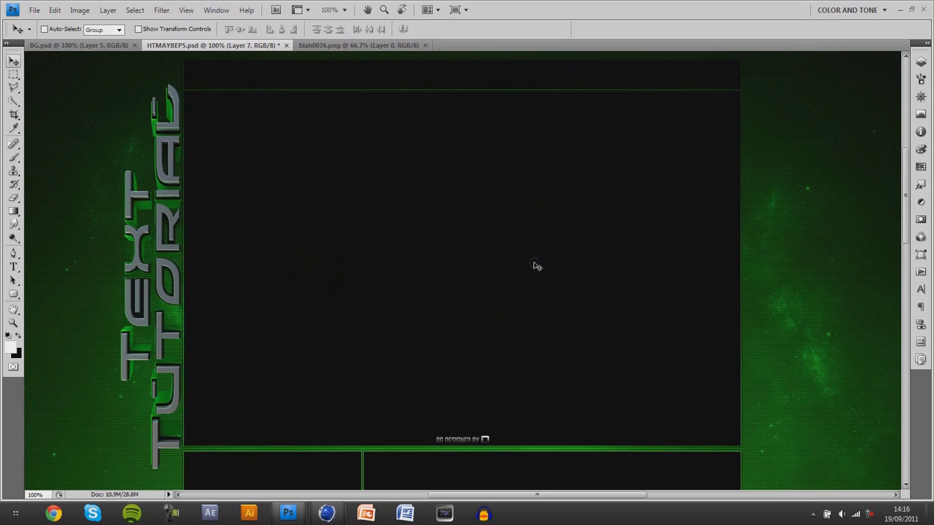
{"action": "key", "text": "F7"}
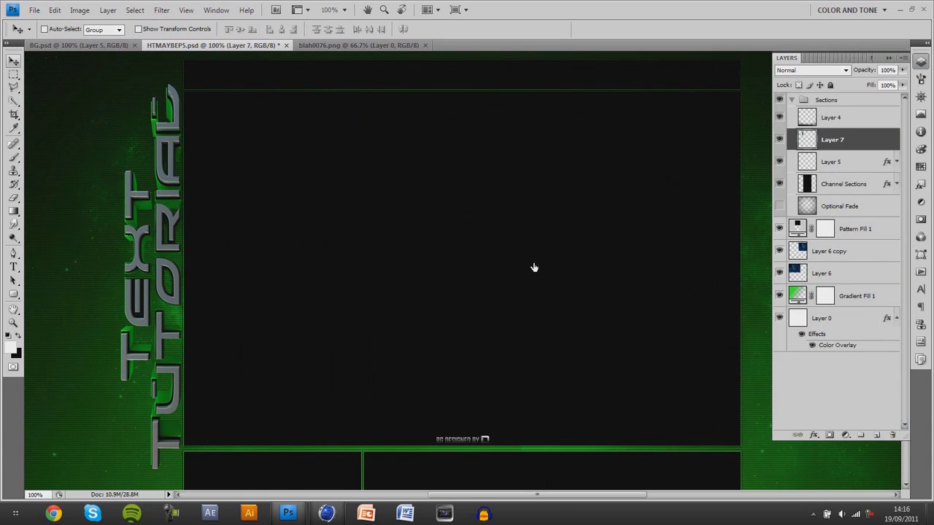
{"action": "double_click", "coordinate": [857, 139]}
{"action": "left_click", "coordinate": [649, 353]}
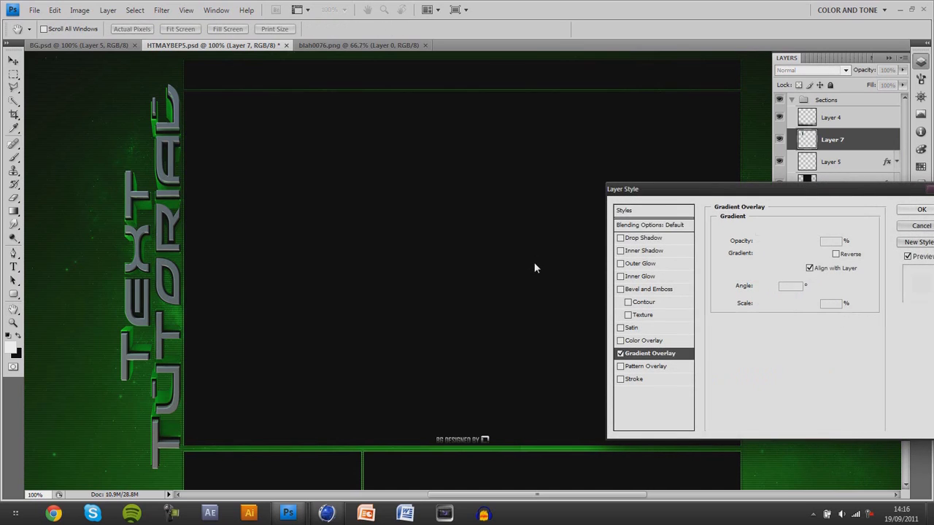
{"action": "left_click_drag", "start_coordinate": [757, 290], "coordinate": [757, 287]}
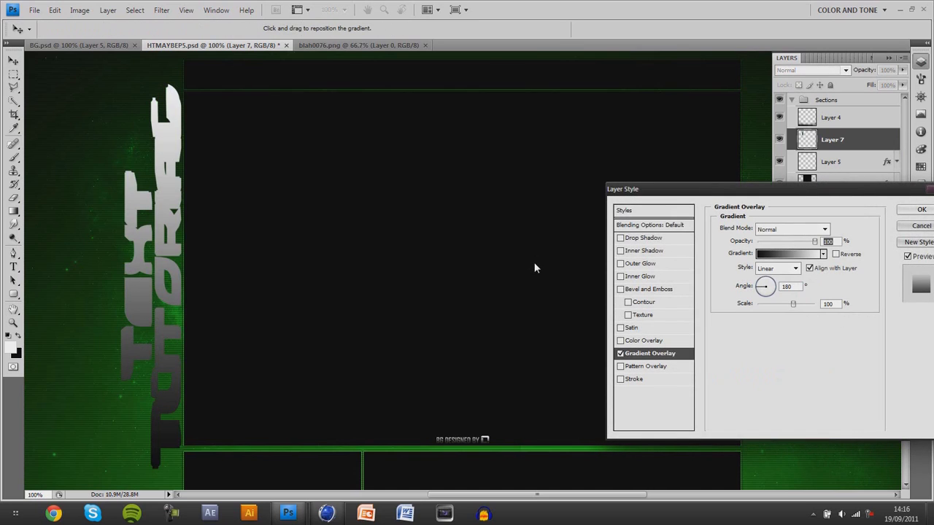
{"action": "key", "text": "shift+Tab"}
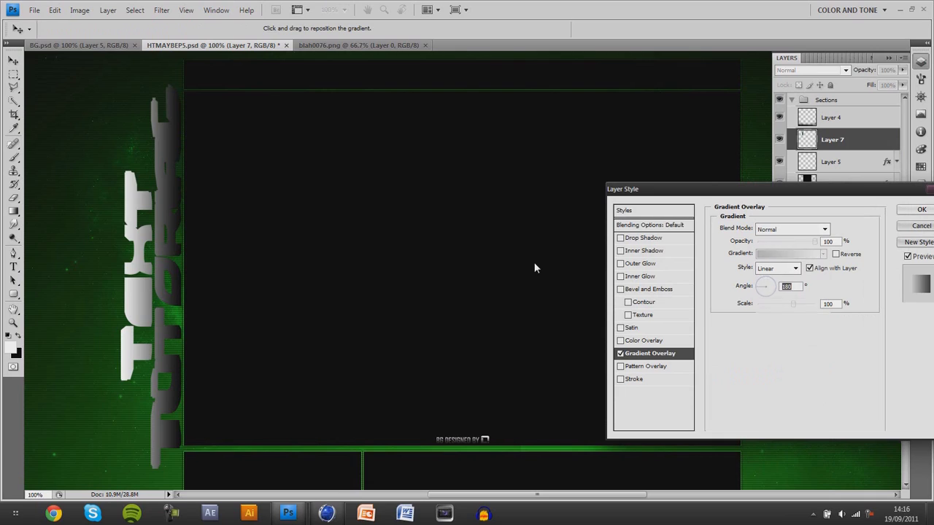
{"action": "left_click", "coordinate": [792, 229]}
{"action": "left_click", "coordinate": [792, 382]}
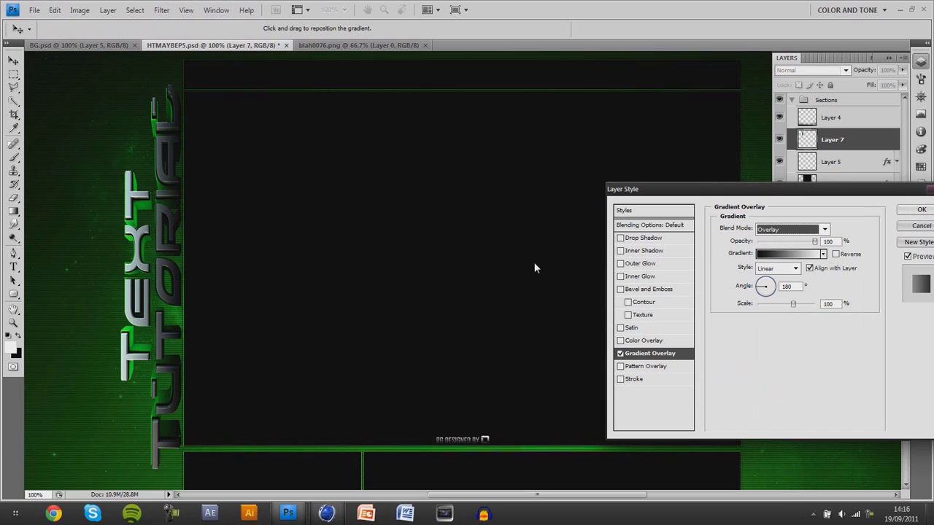
Add a default Drop Shadow and a near-black (020202) Outer Glow in Normal blend mode to Layer 7, and apply the styles.
{"action": "key", "text": "ctrl+1"}
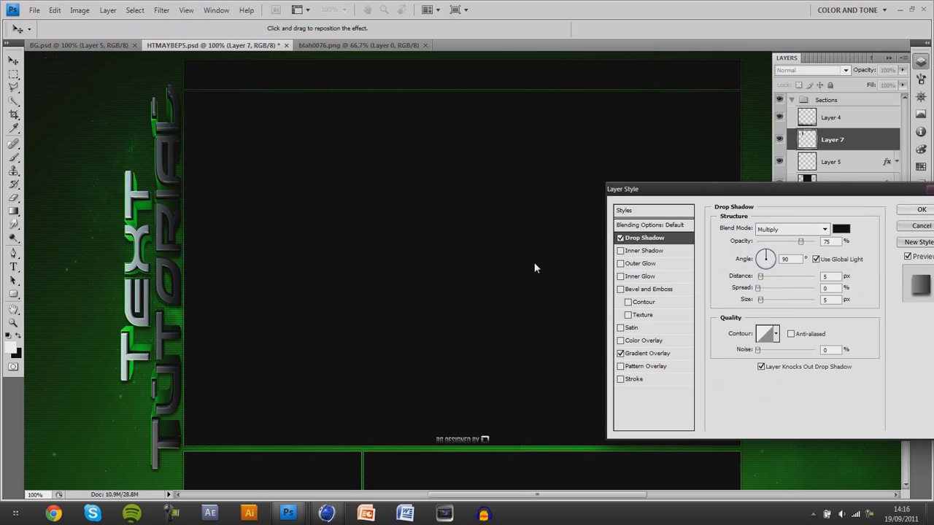
{"action": "key", "text": "ctrl+3"}
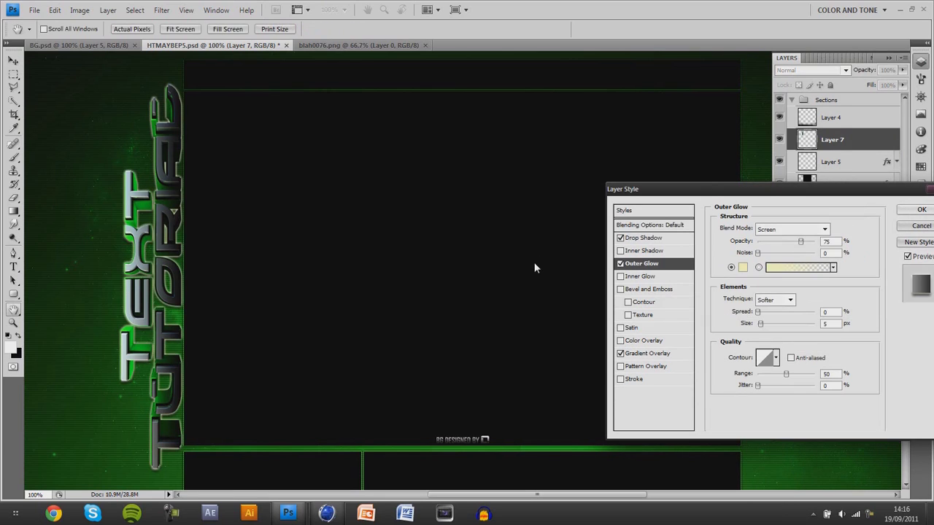
{"action": "left_click", "coordinate": [792, 229]}
{"action": "left_click", "coordinate": [780, 242]}
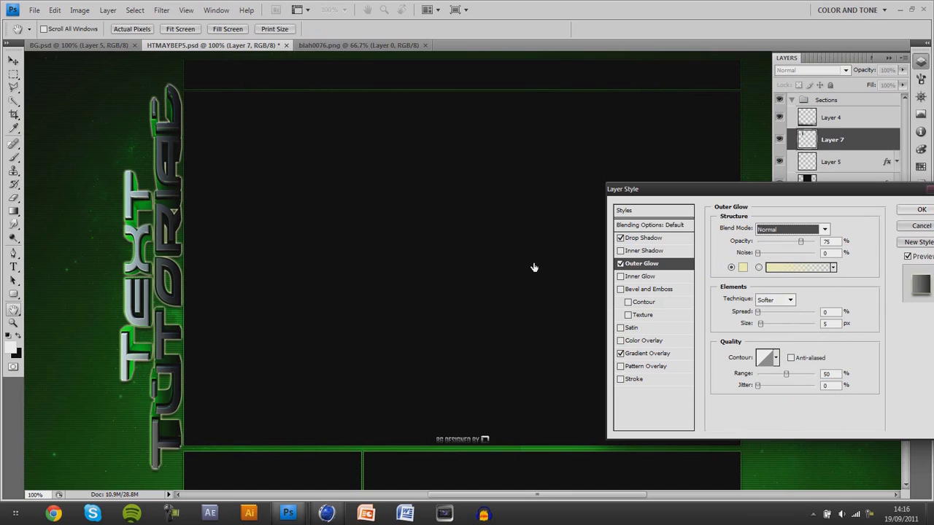
{"action": "left_click", "coordinate": [743, 268]}
{"action": "left_click", "coordinate": [536, 268]}
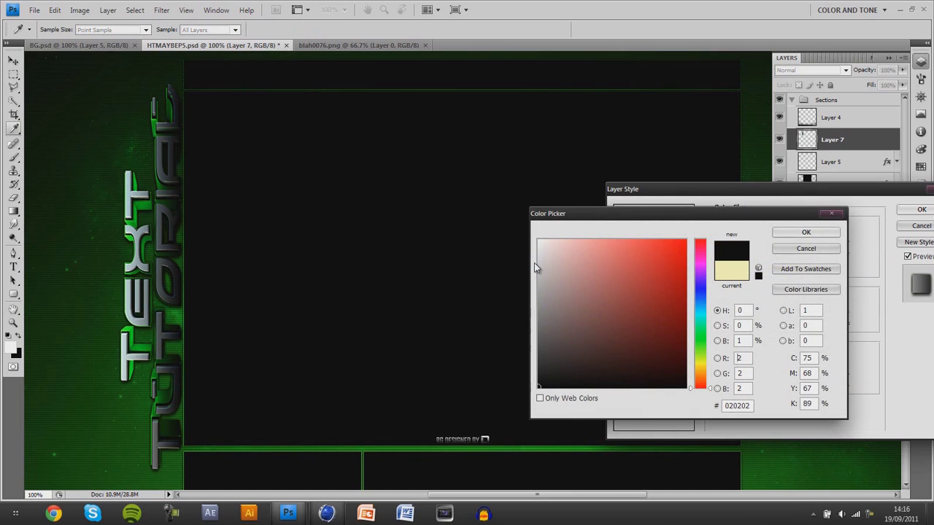
{"action": "key", "text": "Return"}
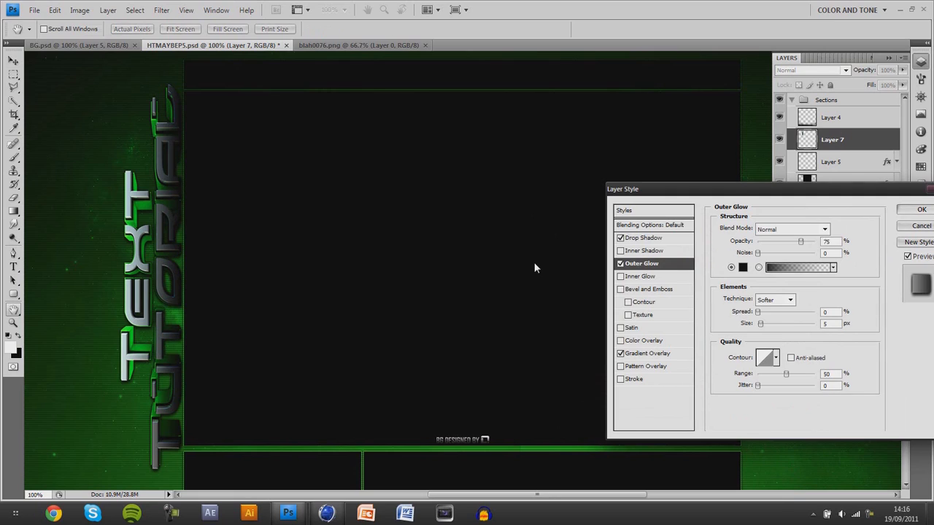
{"action": "key", "text": "Return"}
{"action": "key", "text": "m"}
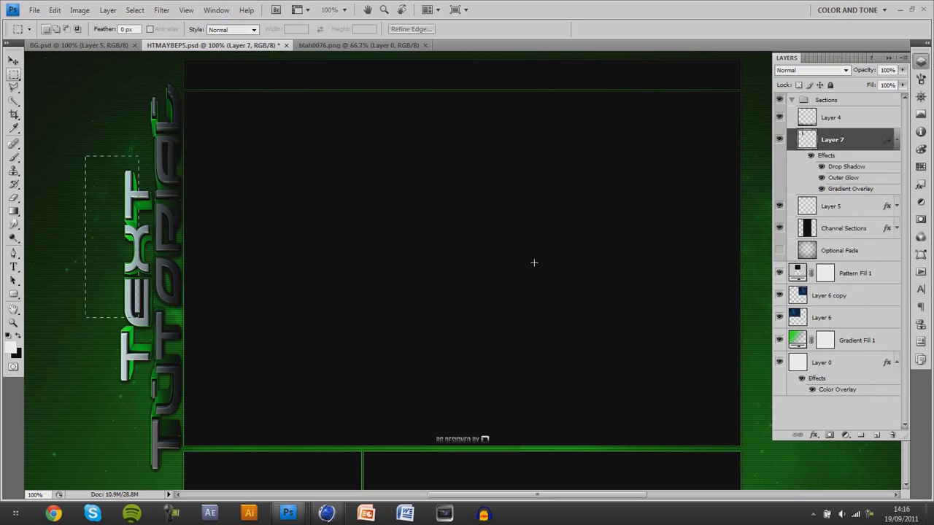
{"action": "left_click_drag", "start_coordinate": [138, 317], "coordinate": [152, 368]}
{"action": "right_click", "coordinate": [152, 145]}
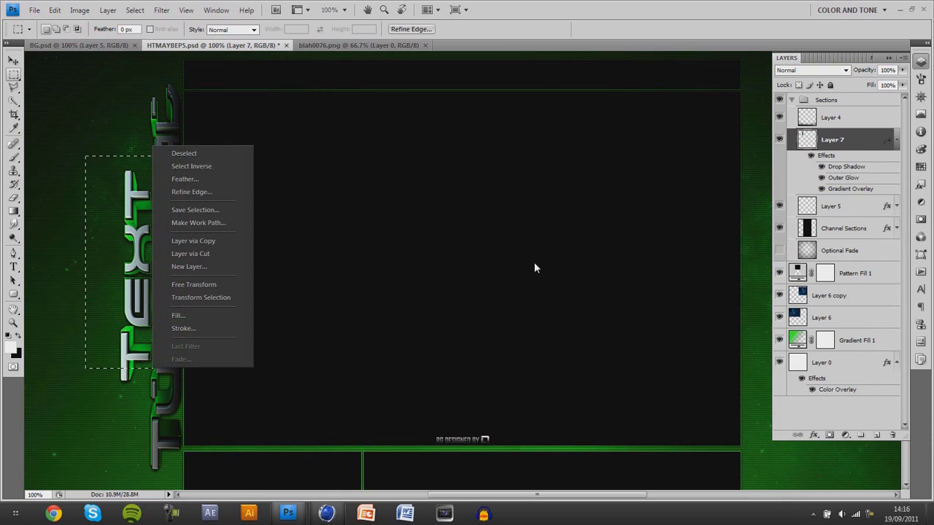
{"action": "key", "text": "Escape"}
{"action": "key", "text": "l"}
{"action": "key", "text": "ctrl+d"}
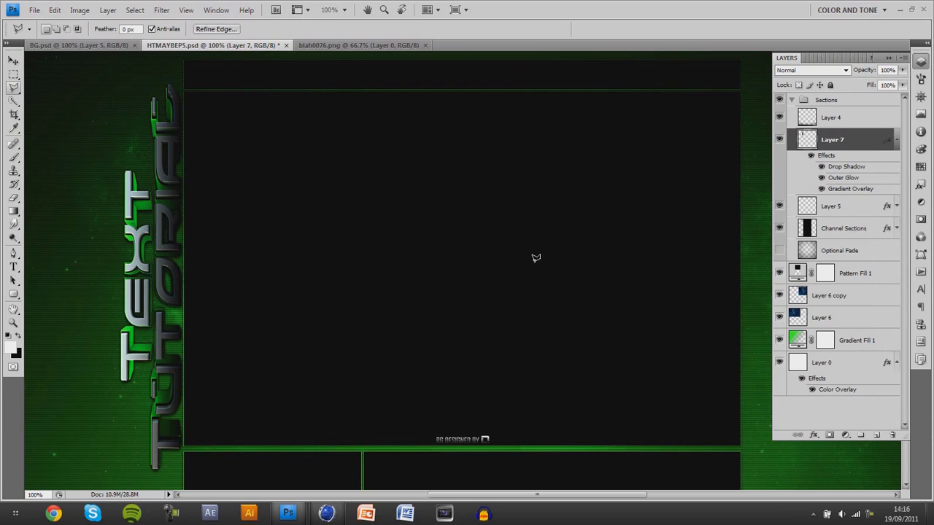
Outline the word TEXT with the Polygonal Lasso and cut it from Layer 7 onto its own layer.
{"action": "left_click", "coordinate": [89, 115]}
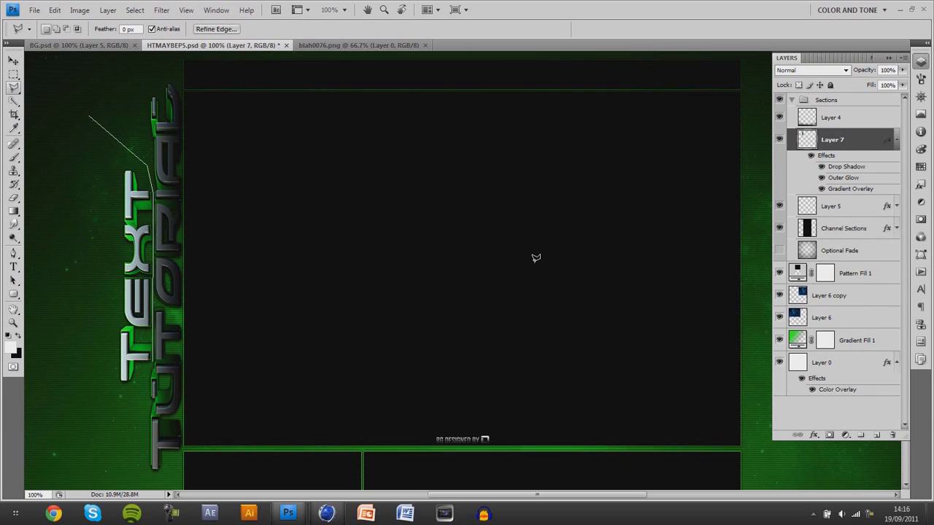
{"action": "left_click", "coordinate": [135, 398]}
{"action": "left_click", "coordinate": [93, 395]}
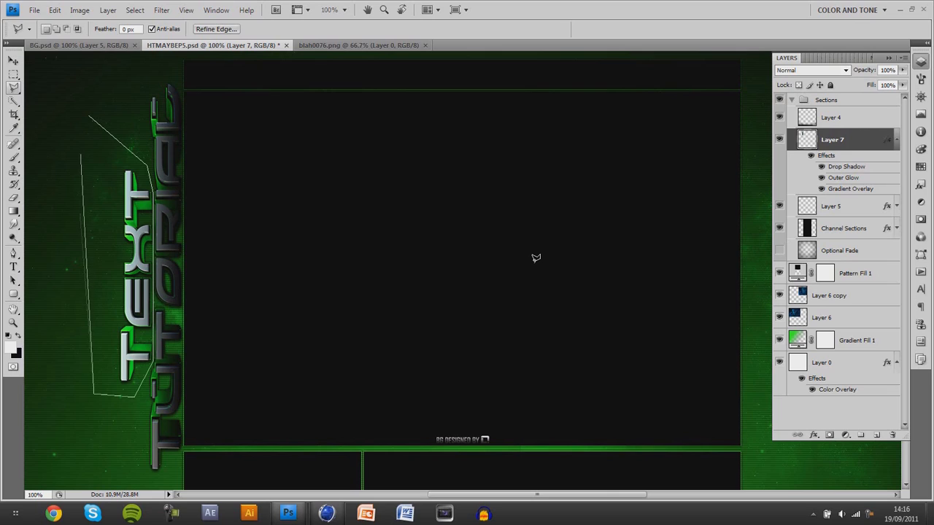
{"action": "left_click", "coordinate": [78, 154]}
{"action": "left_click", "coordinate": [89, 116]}
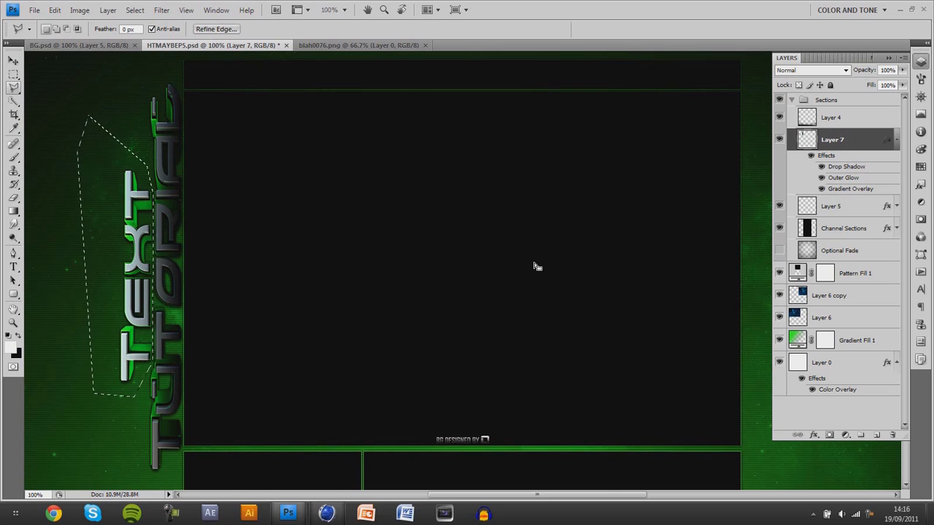
{"action": "right_click", "coordinate": [104, 144]}
{"action": "left_click", "coordinate": [142, 253]}
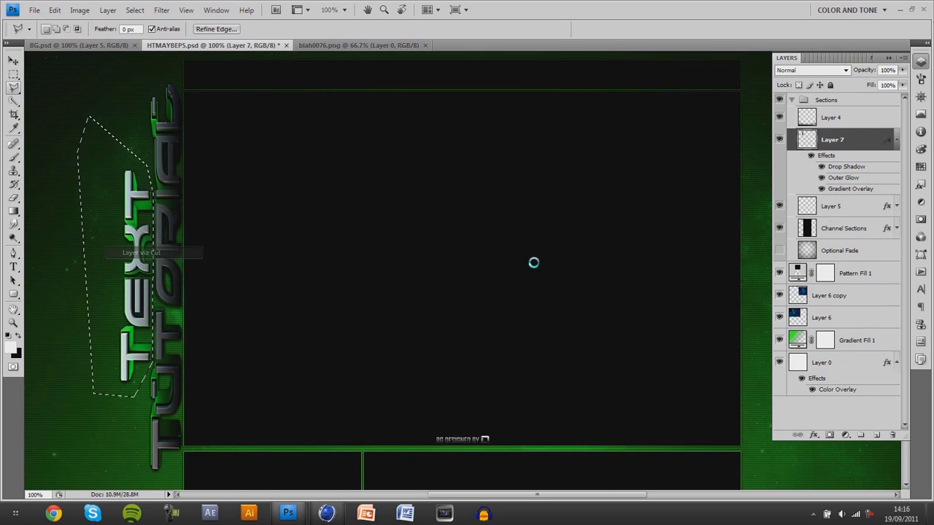
Nudge the word TEXT a few pixels closer to TUTORIAL and place its layer below Layer 7.
{"action": "key", "text": "v"}
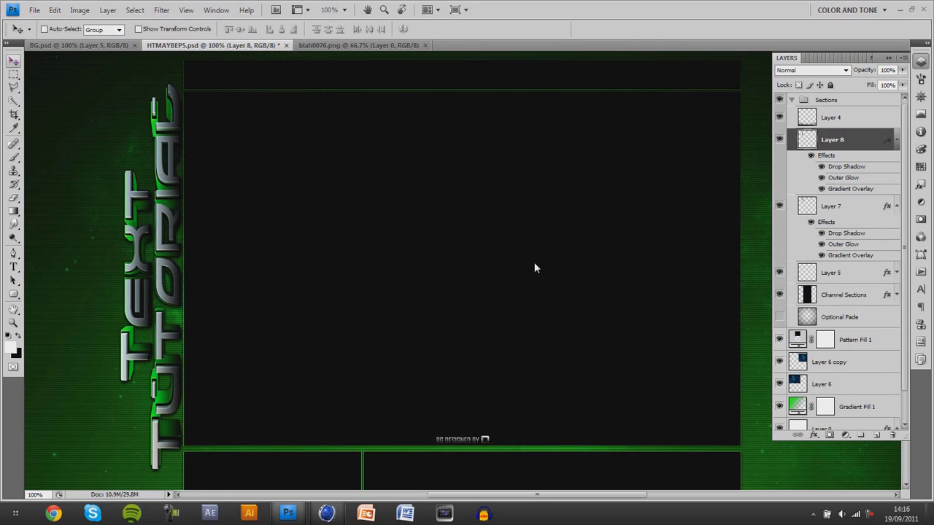
{"action": "key", "text": "Right"}
{"action": "key", "text": "Right"}
{"action": "key", "text": "Right"}
{"action": "key", "text": "Right"}
{"action": "key", "text": "Right"}
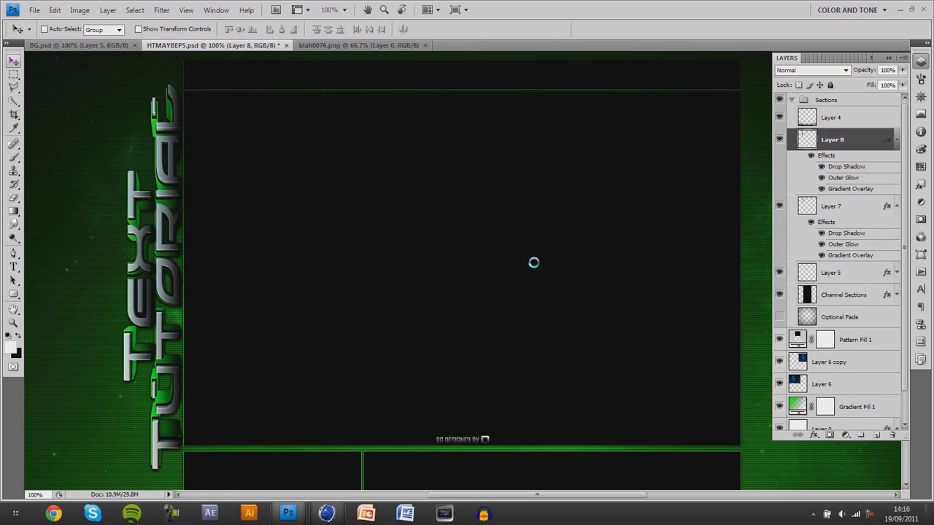
{"action": "key", "text": "Left"}
{"action": "key", "text": "Left"}
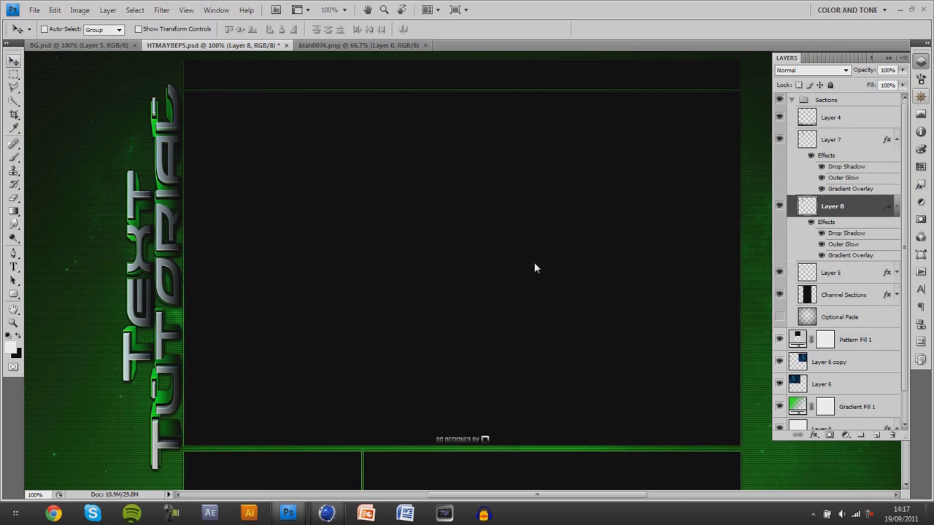
Paste another full-size copy of the rendered text and move its layer out of the Sections group, directly above Pattern Fill 1.
{"action": "key", "text": "F7"}
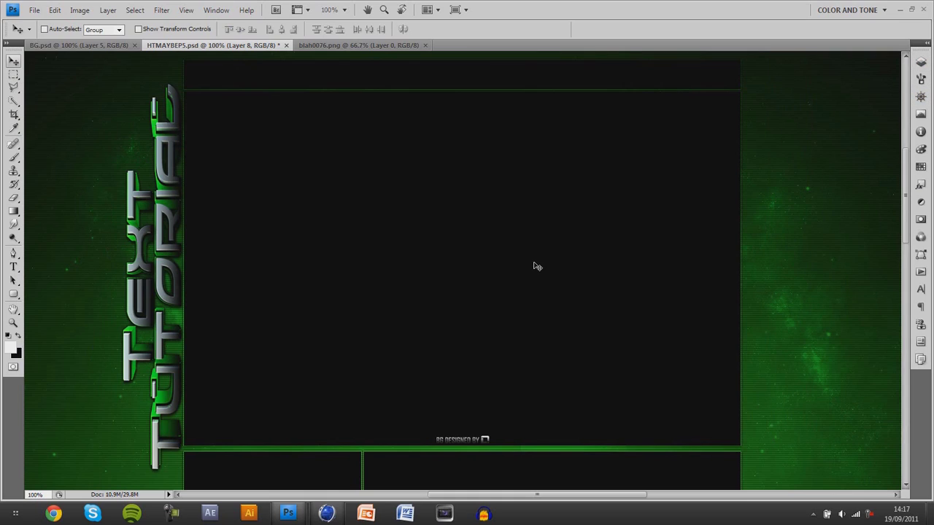
{"action": "key", "text": "ctrl+v"}
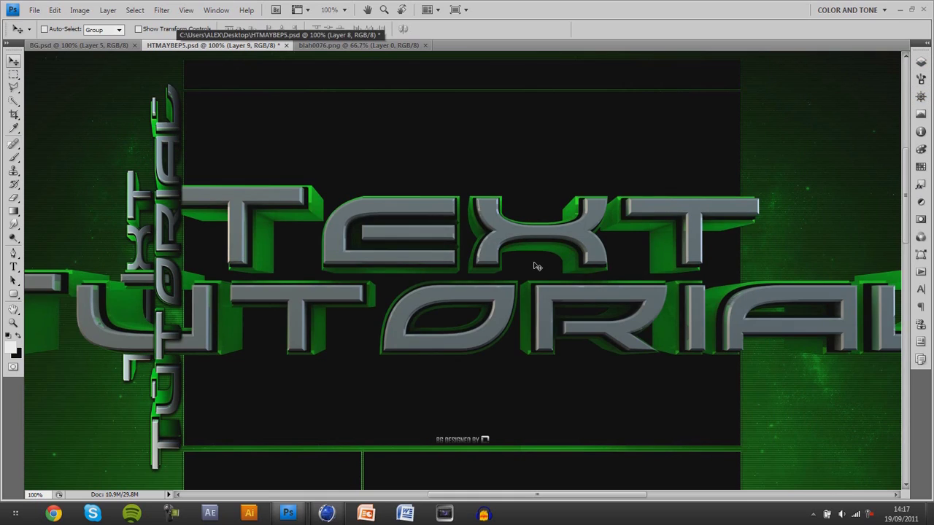
{"action": "key", "text": "F7"}
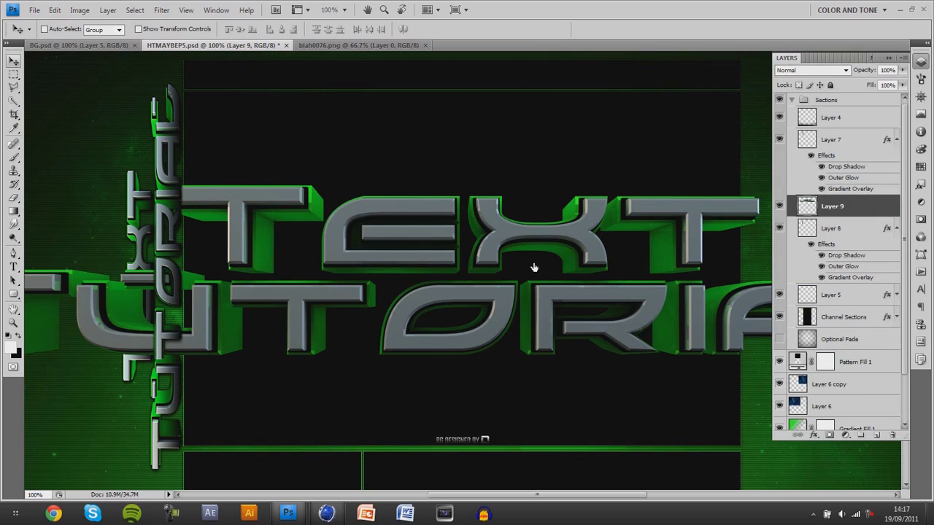
{"action": "left_click_drag", "start_coordinate": [832, 207], "coordinate": [832, 349]}
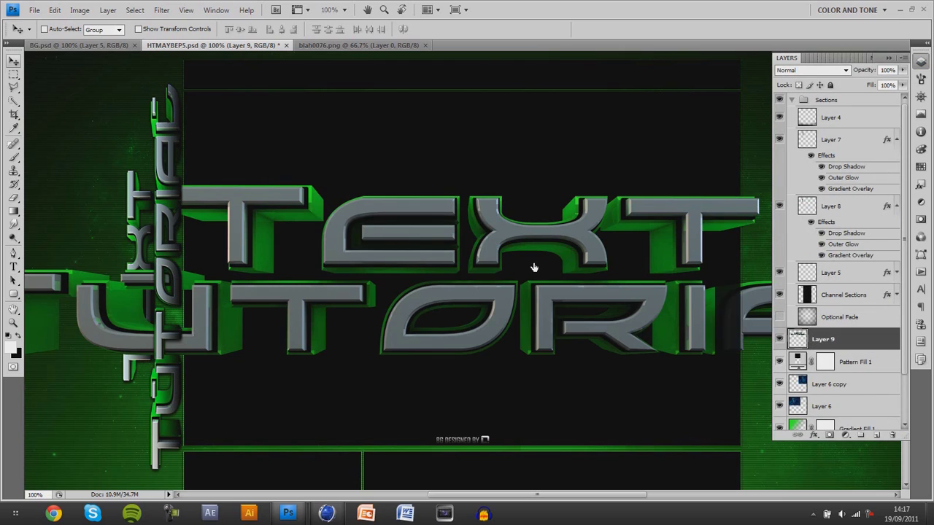
Rotate the large text copy 90° counterclockwise, tilt it slightly further, and place it behind the small vertical text.
{"action": "key", "text": "ctrl+t"}
{"action": "right_click", "coordinate": [534, 267]}
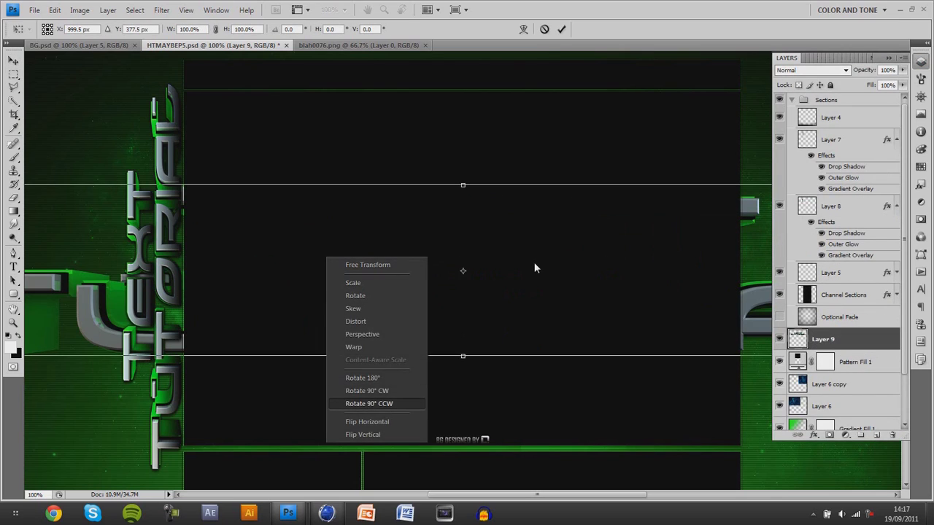
{"action": "key", "text": "Return"}
{"action": "left_click_drag", "start_coordinate": [533, 260], "coordinate": [532, 262]}
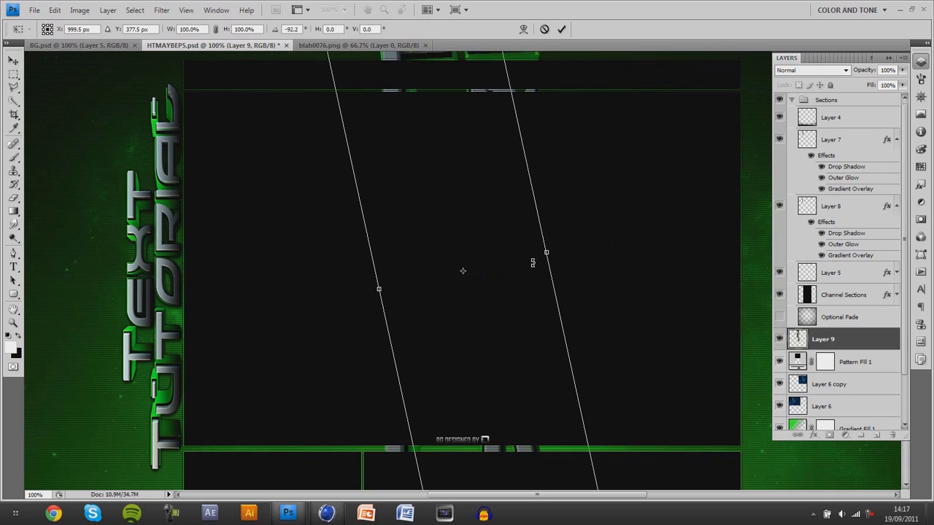
{"action": "key", "text": "Return"}
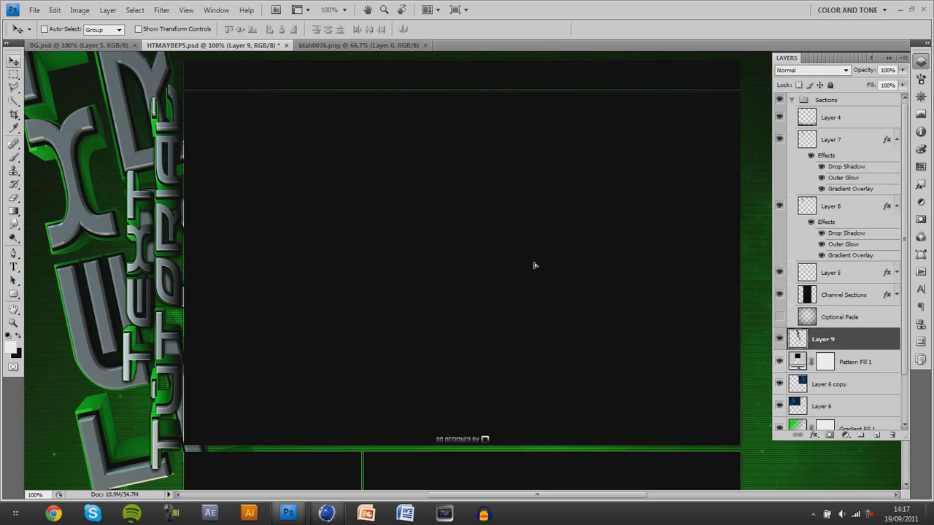
Set the large background text layer to the Color Dodge blend mode at 40% opacity.
{"action": "left_click", "coordinate": [811, 71]}
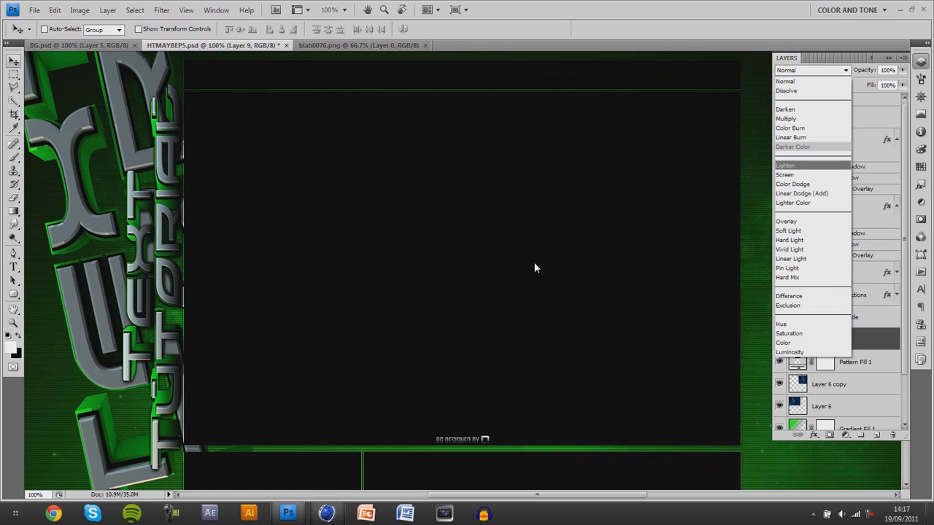
{"action": "key", "text": "Down"}
{"action": "key", "text": "Down"}
{"action": "key", "text": "Return"}
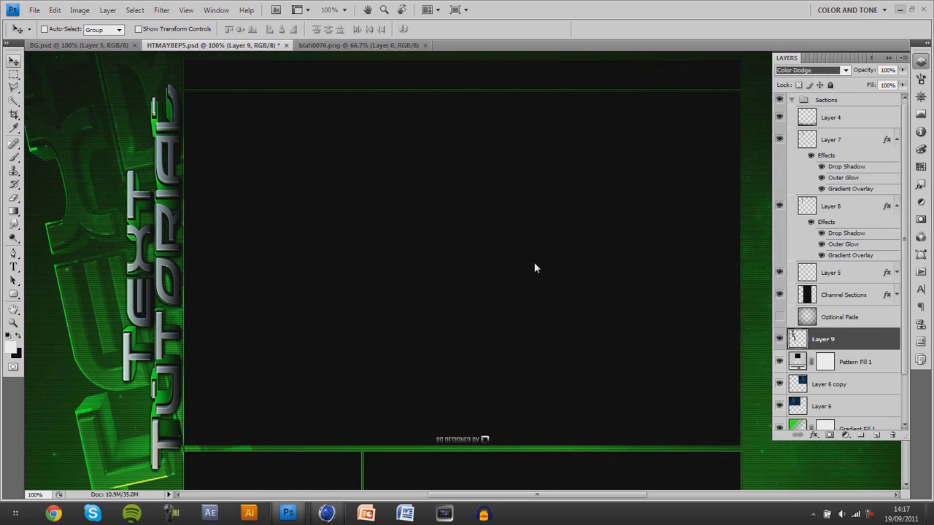
{"action": "key", "text": "Tab"}
{"action": "type", "text": "40"}
{"action": "key", "text": "Return"}
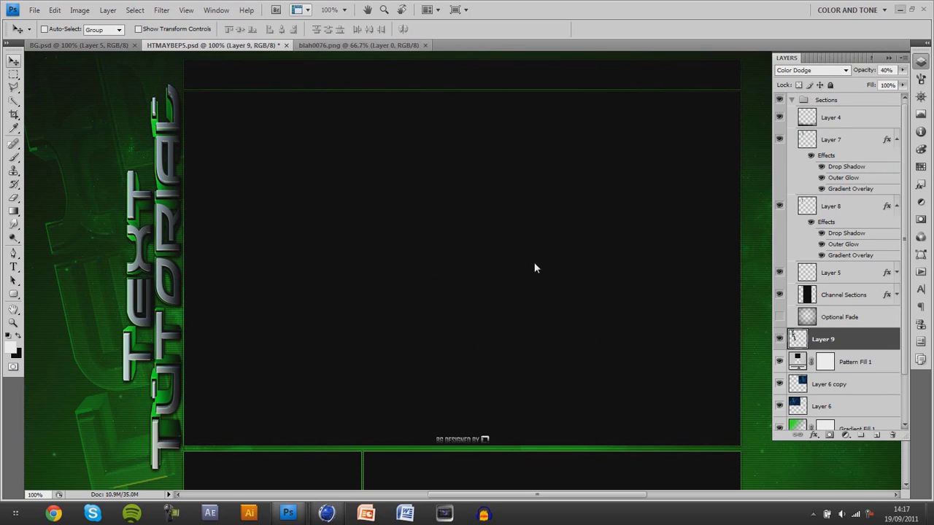
{"action": "key", "text": "F7"}
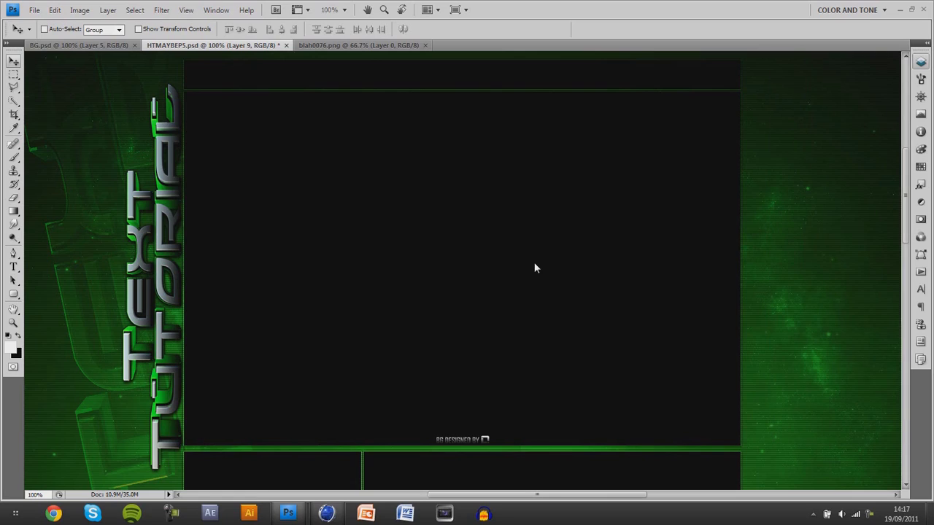